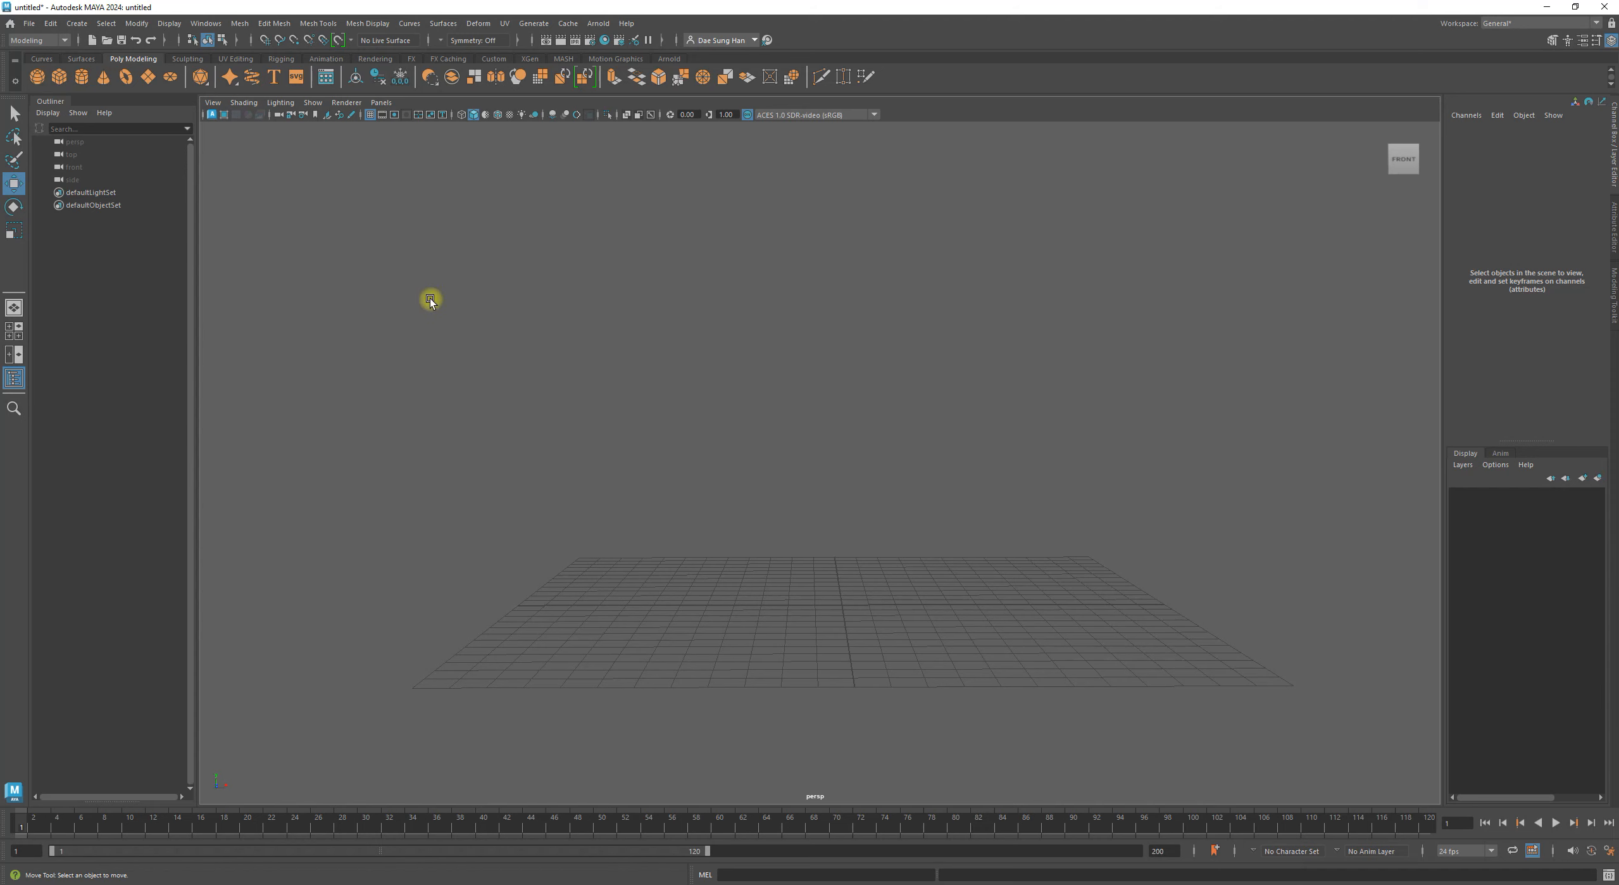
Create a polygon cube at the origin of the scene.
left_click(76, 22)
mouse_move(231, 70)
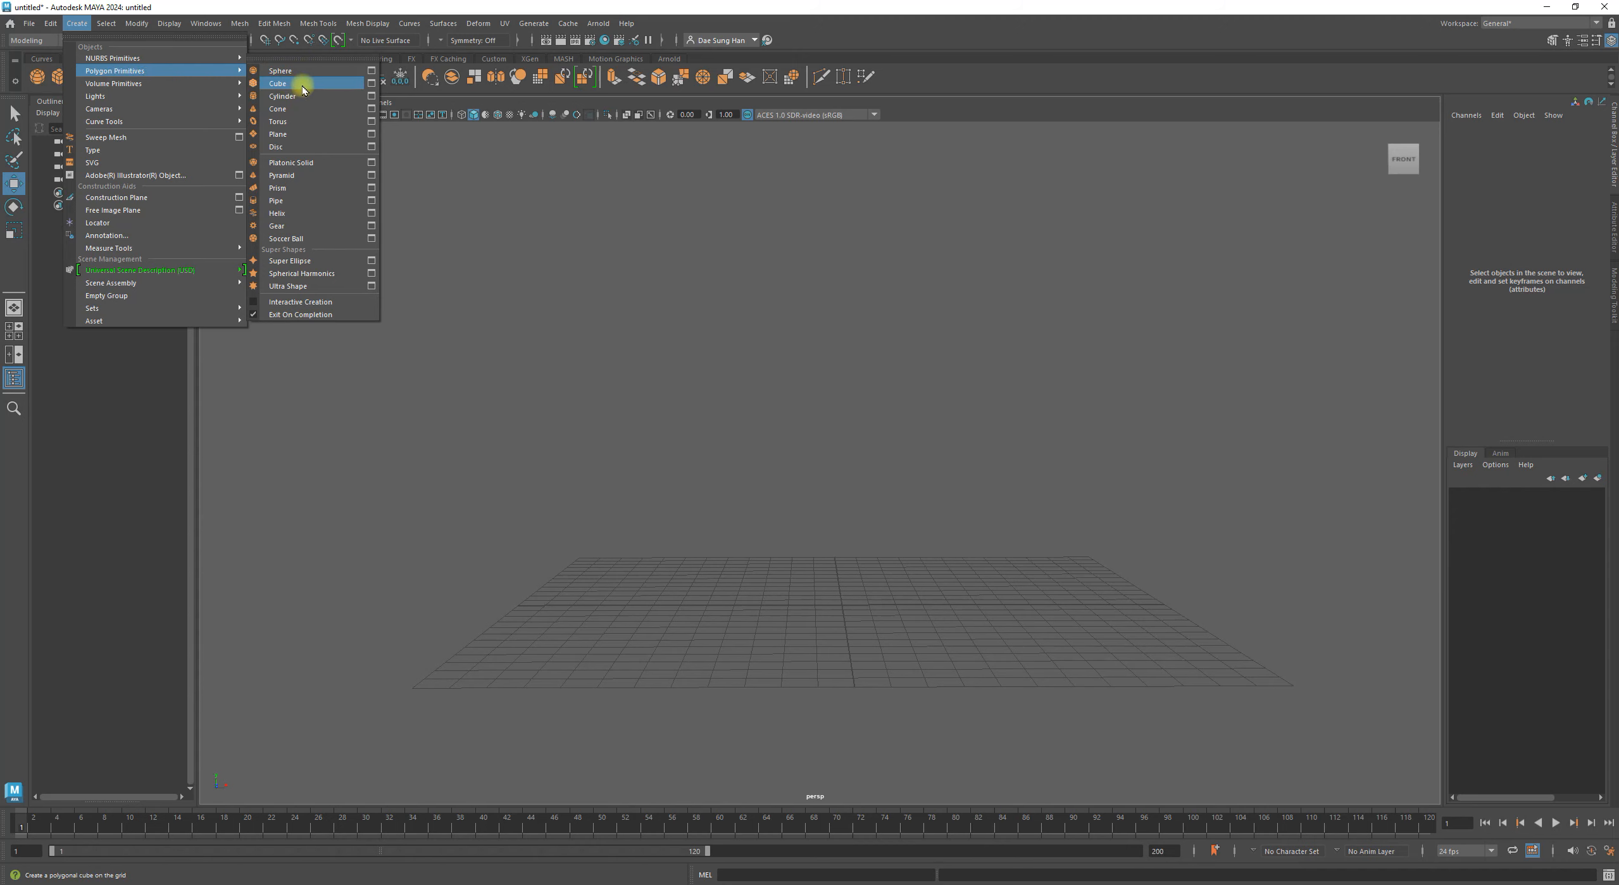
left_click(281, 83)
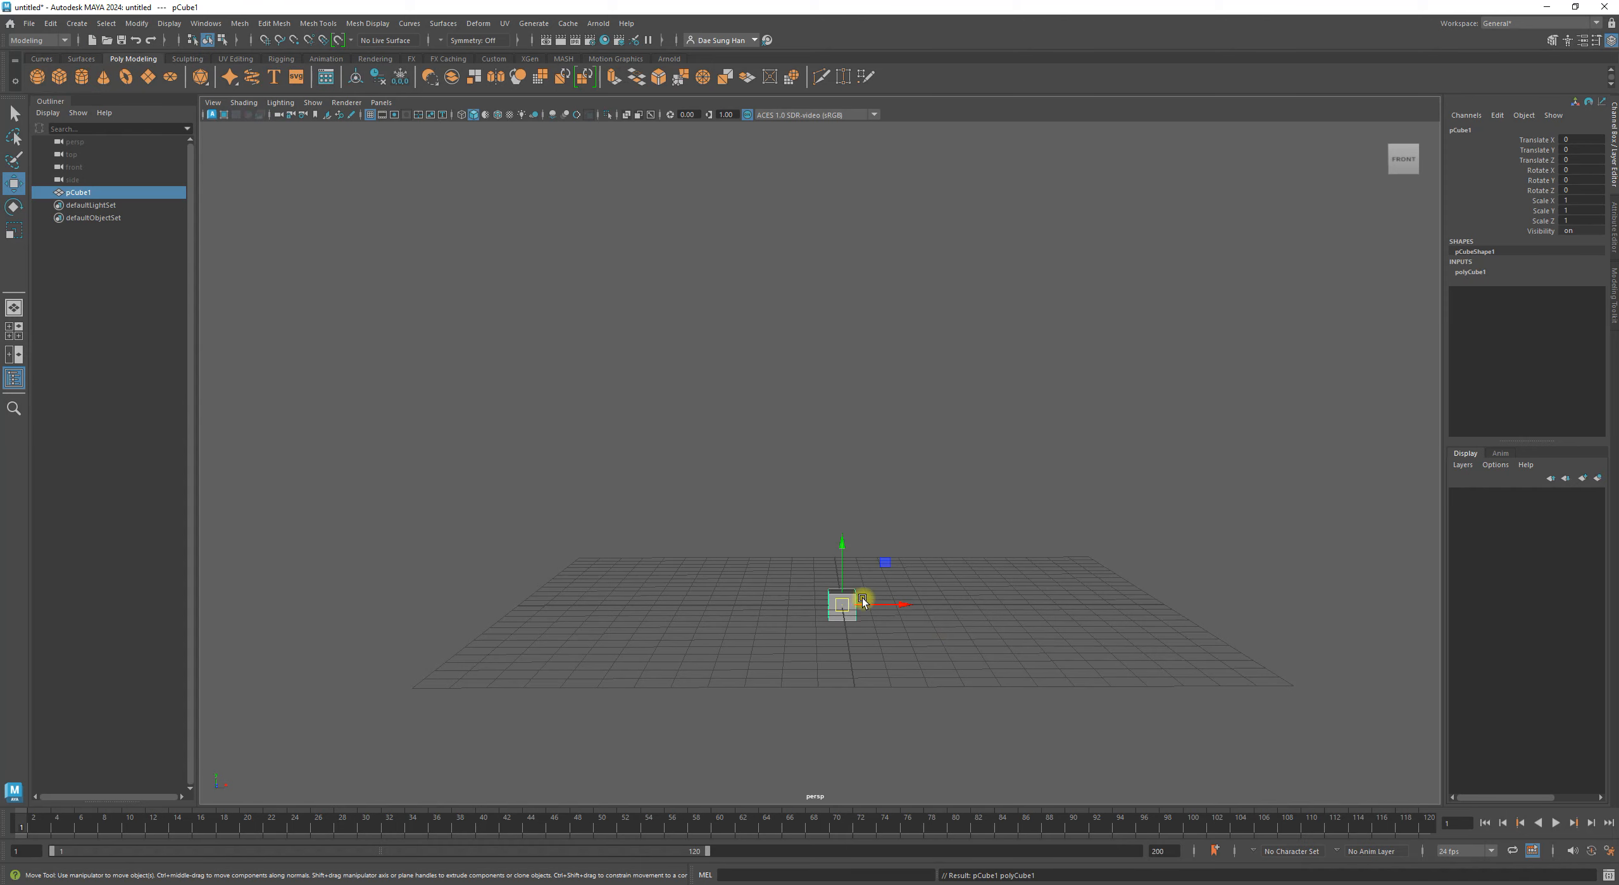
left_click_drag(842, 604, 766, 472, "alt")
middle_click_drag(778, 506, 835, 446, "alt")
right_click_drag(771, 468, 835, 480, "alt")
left_click_drag(861, 484, 887, 458, "alt")
right_click_drag(892, 462, 1099, 506, "alt")
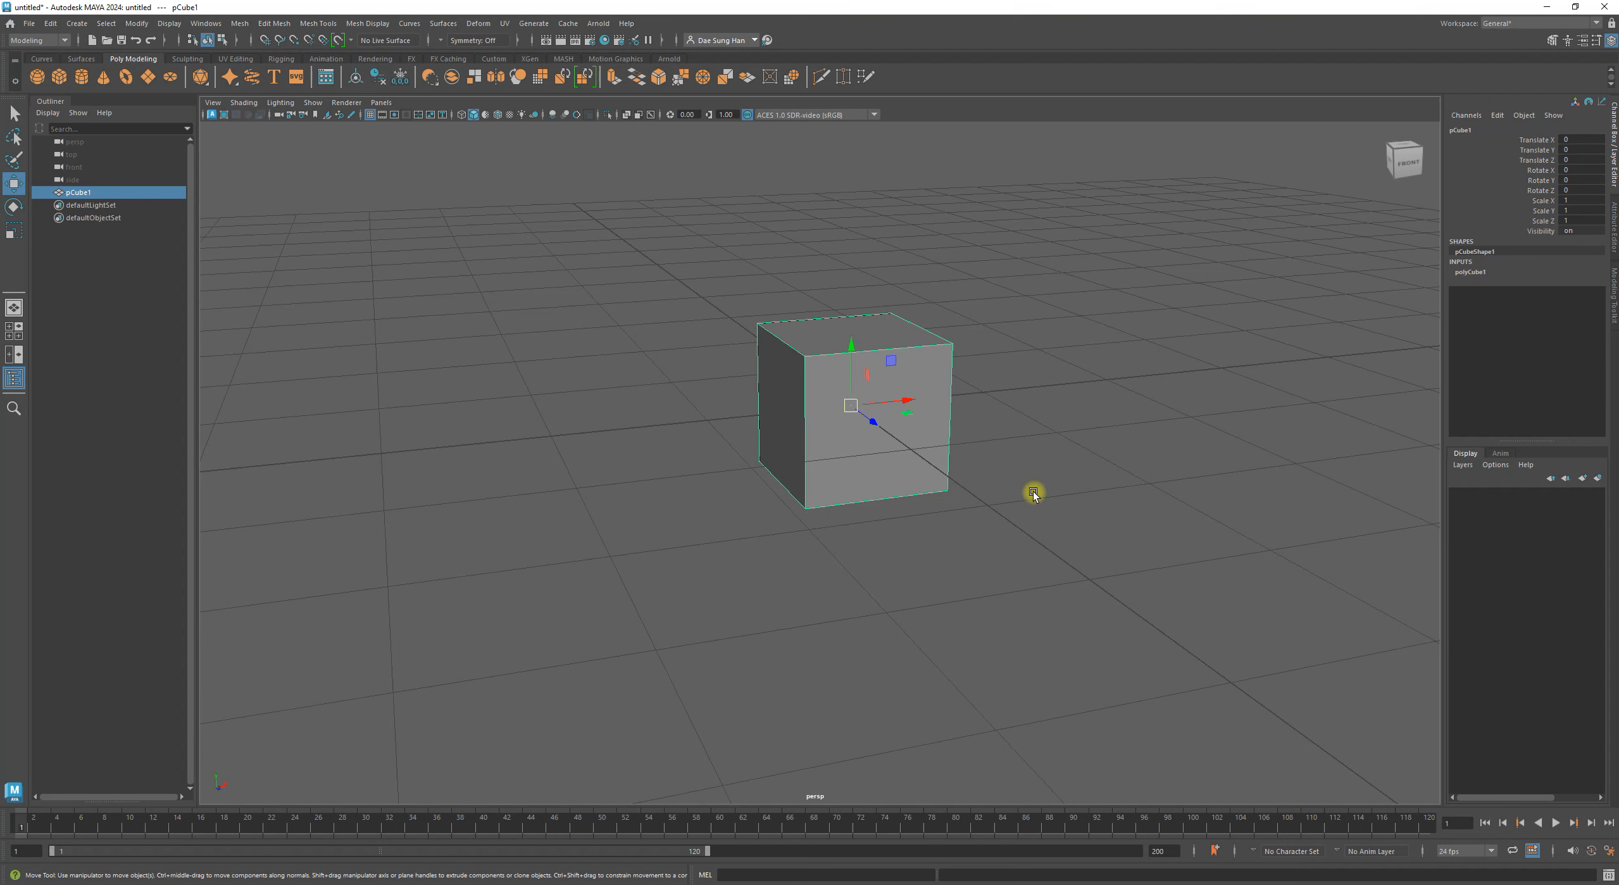
Set the cube's width subdivisions to 2 and its height subdivisions to 2.
left_click(1469, 273)
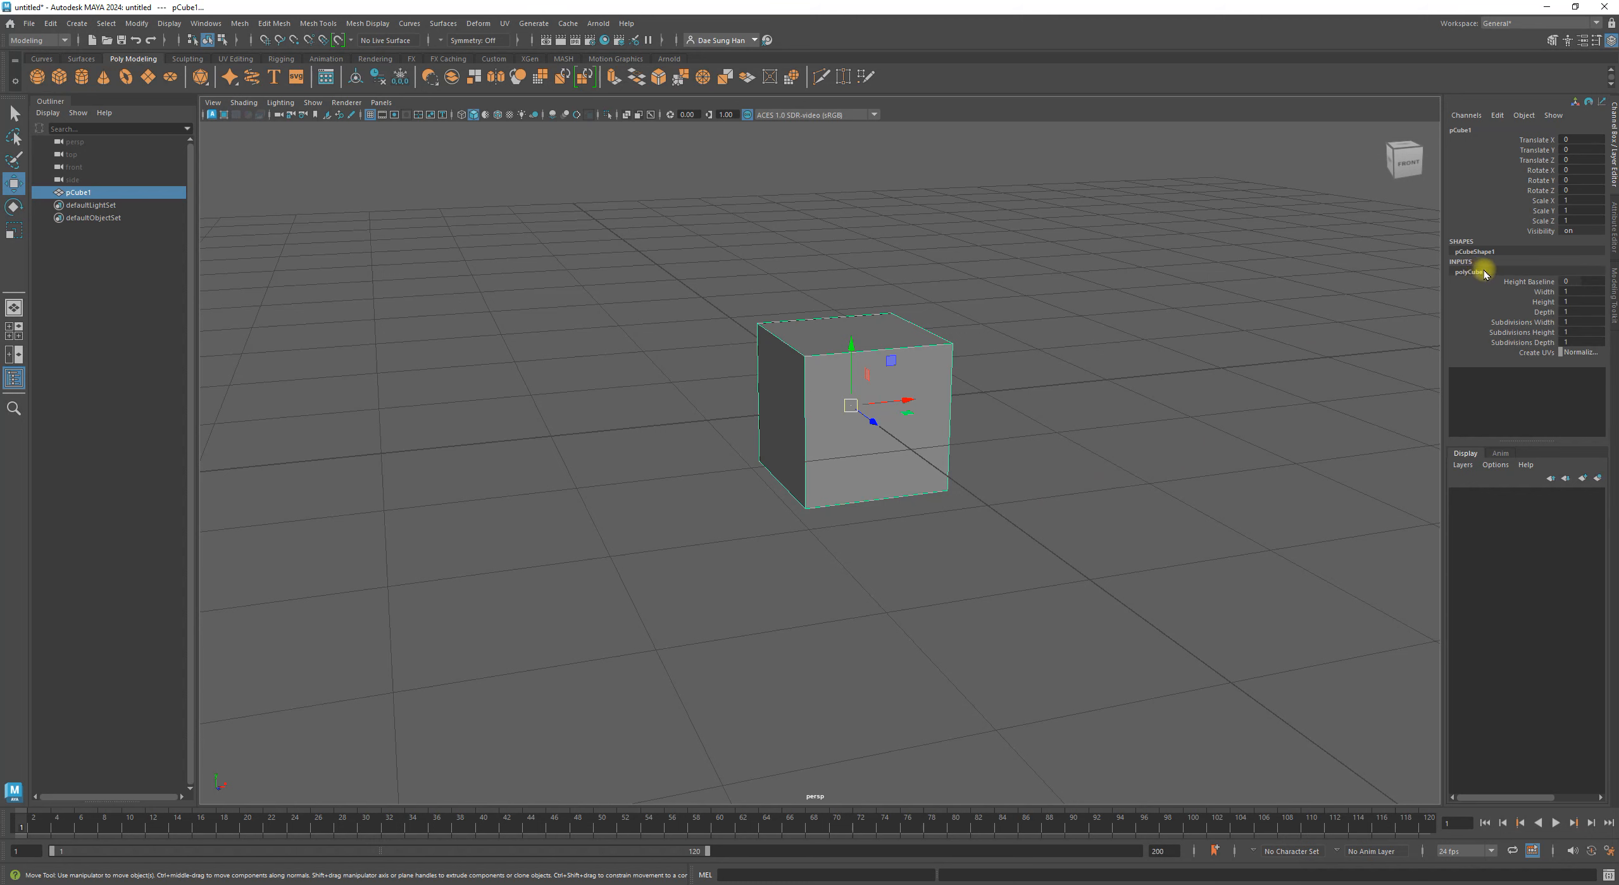
left_click_drag(1160, 495, 1191, 504, "alt")
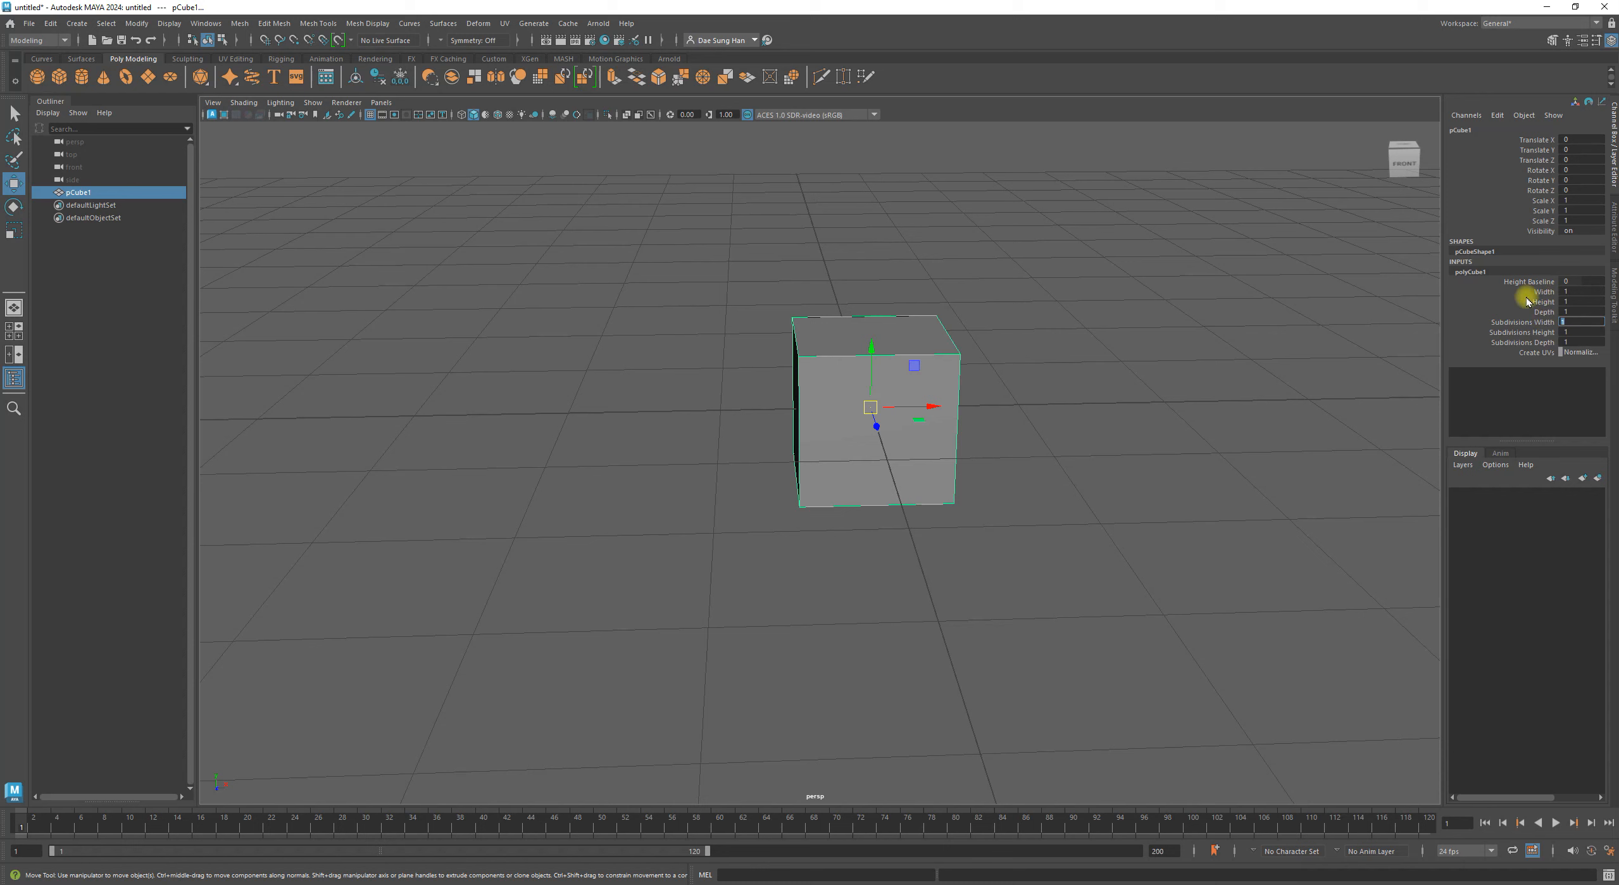
left_click(1569, 321)
type("2")
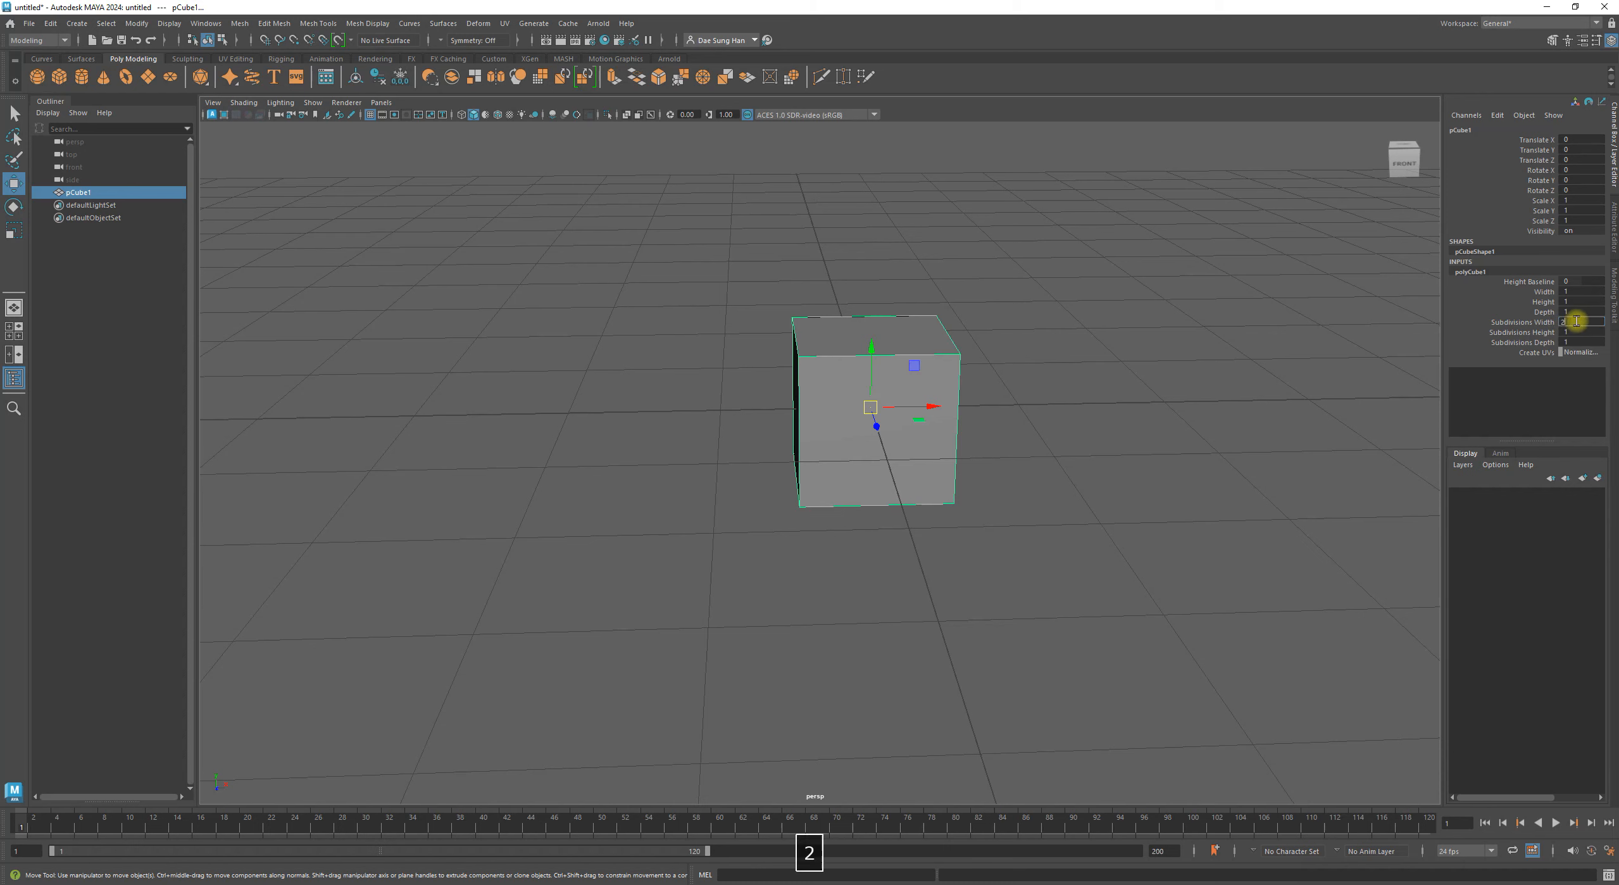
key("Return")
left_click(1574, 332)
type("2")
key("Return")
mouse_move(893, 556)
left_mouse_down("alt")
mouse_move(944, 549)
mouse_move(925, 553)
left_mouse_up("alt")
Set the cube's height subdivisions to 1 and its depth subdivisions to 2.
left_click(1581, 331)
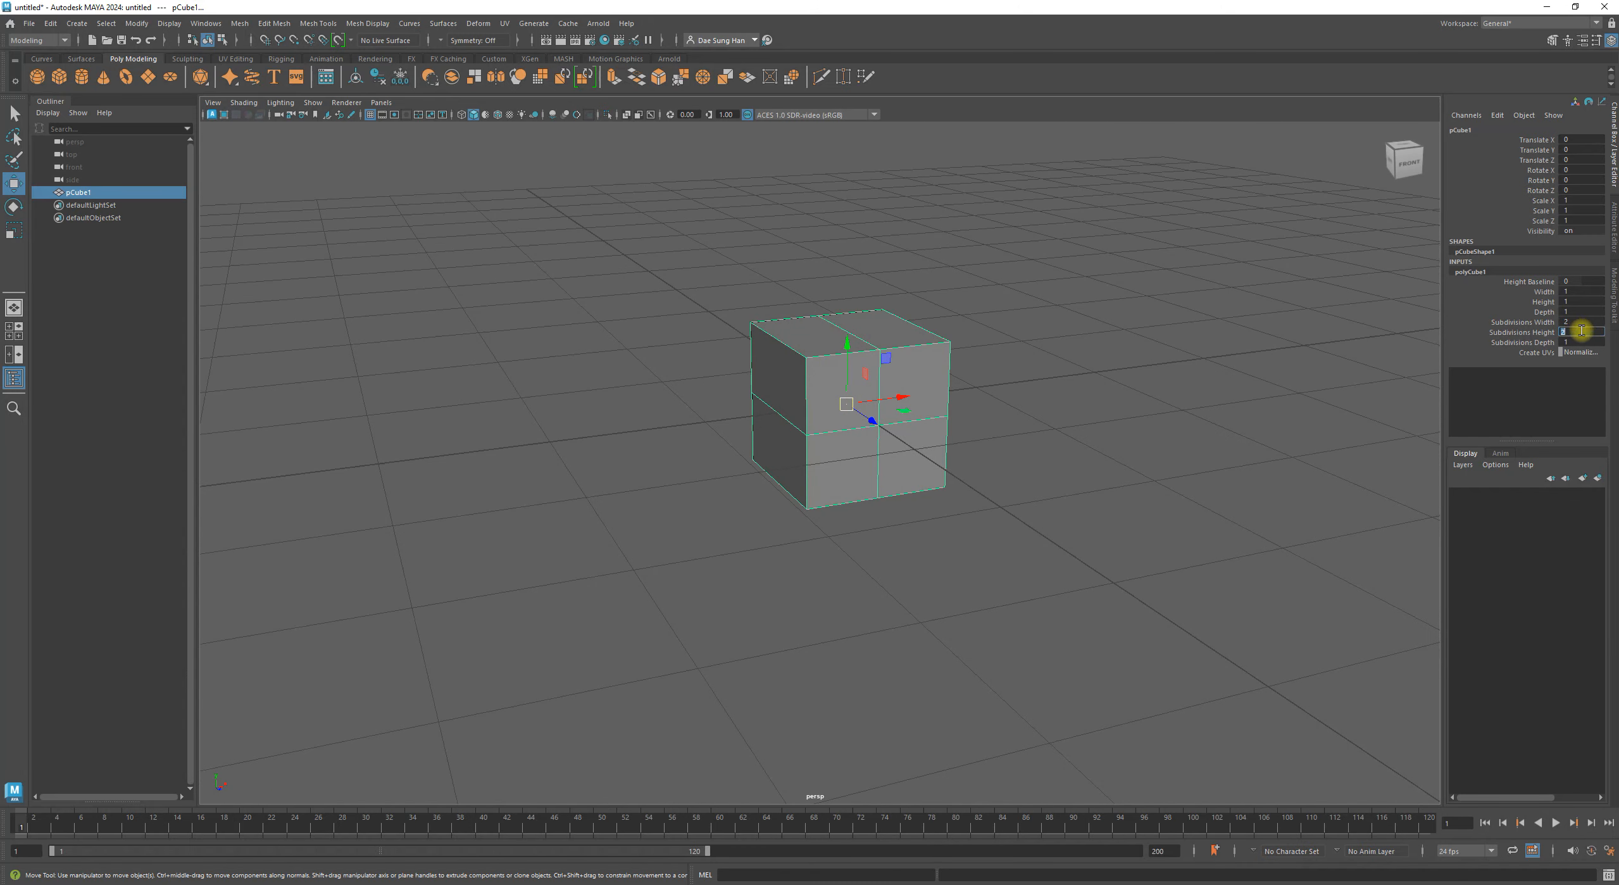
type("1")
key("Return")
left_click(1575, 342)
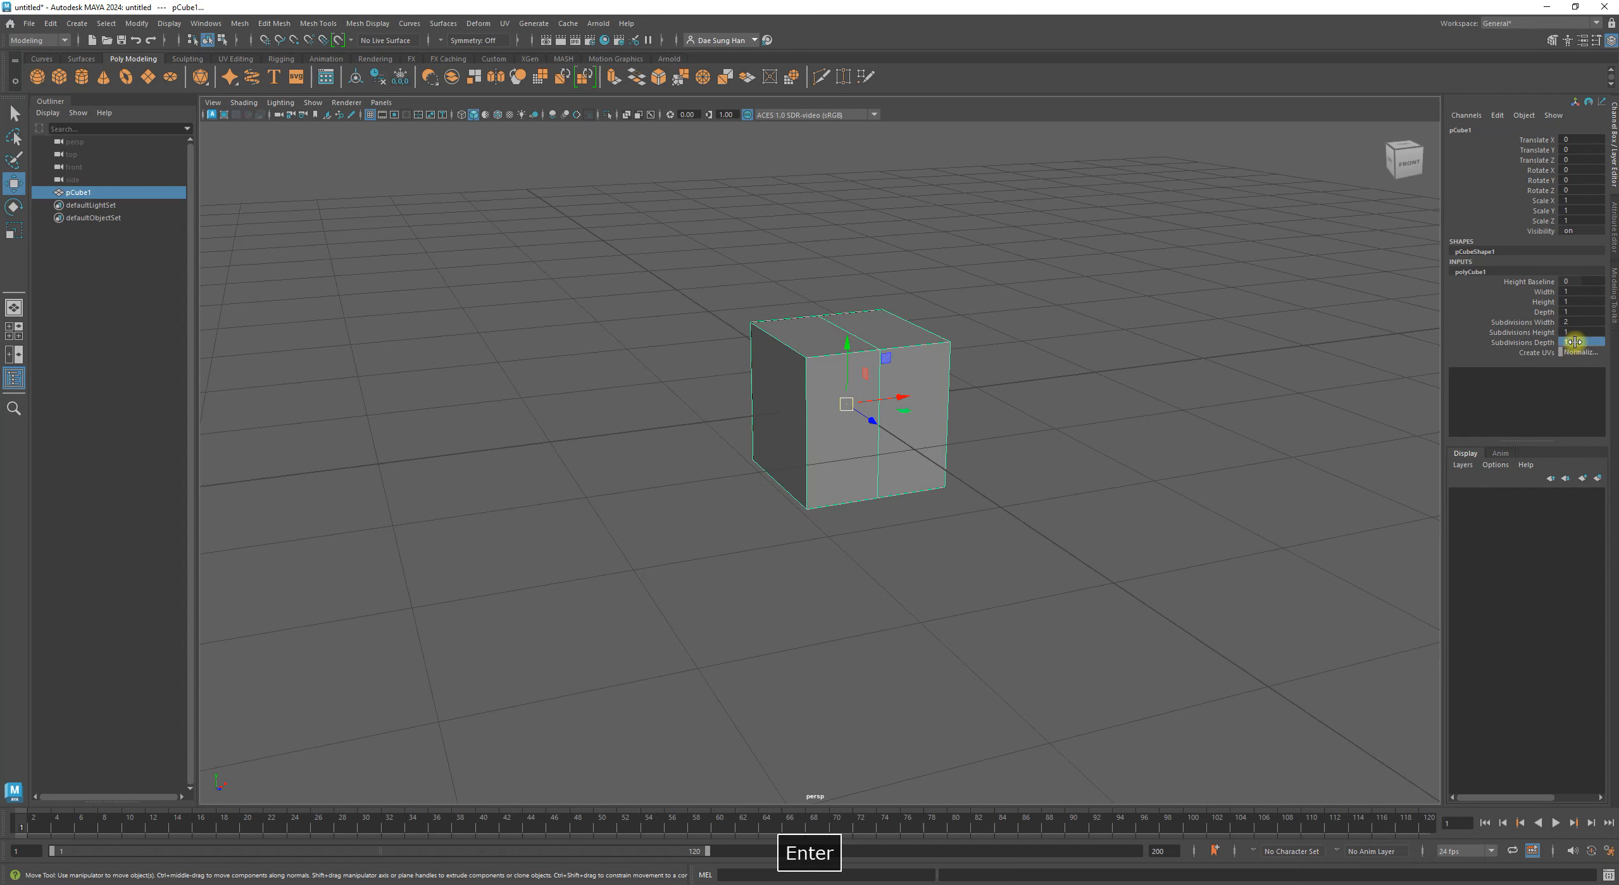
type("2")
key("Return")
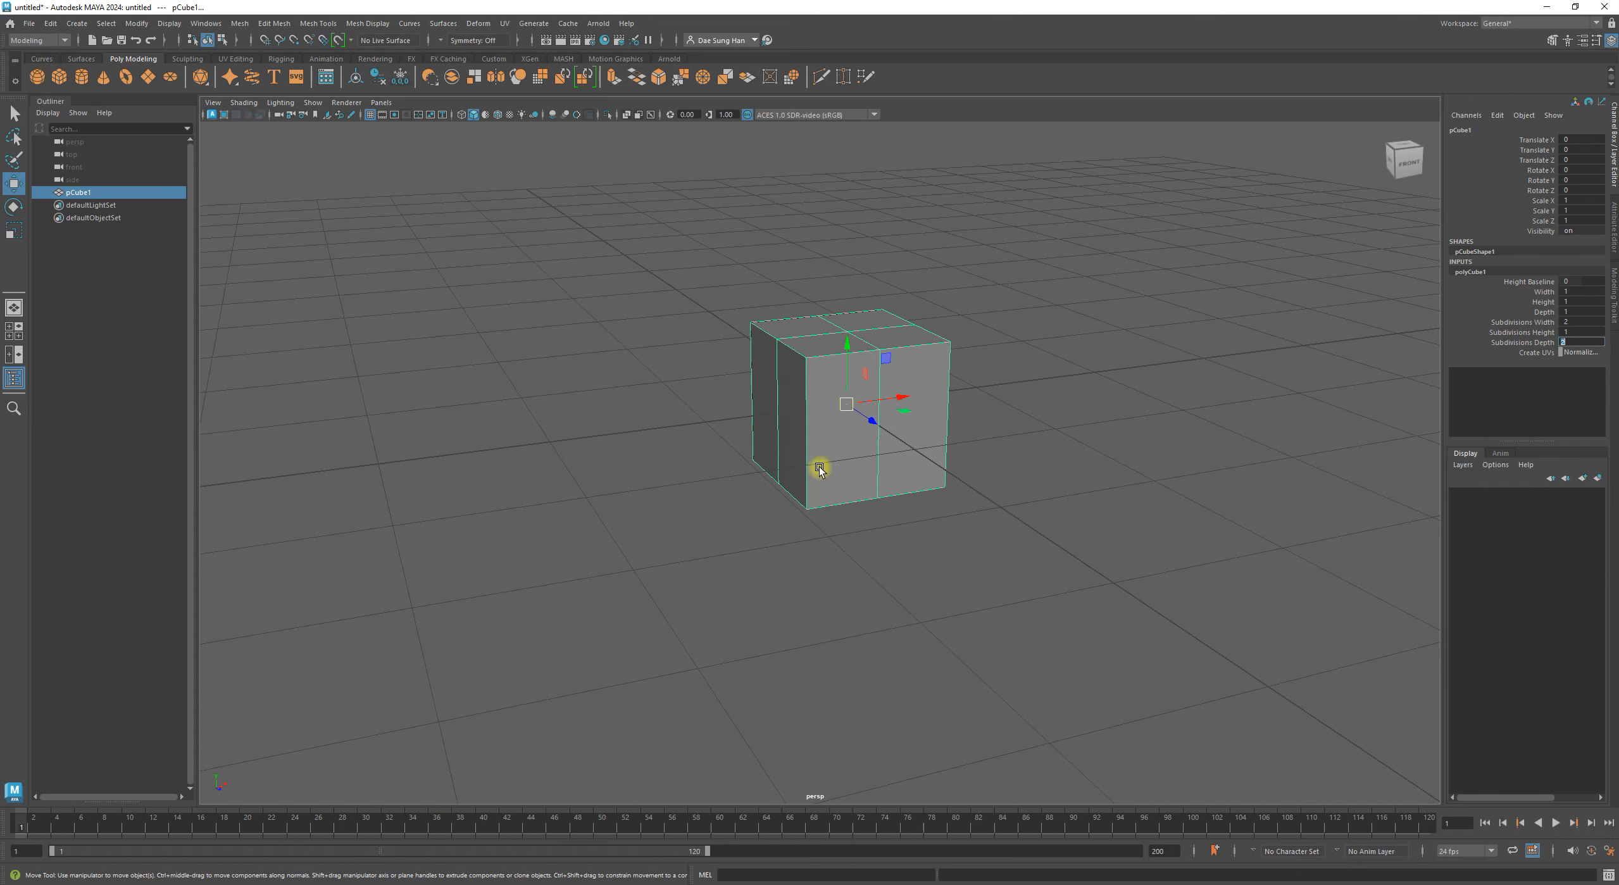
Reselect the cube, set its height subdivisions to 2 in the polyCube1 inputs, and deselect it.
left_click_drag(883, 523, 1162, 585, "alt")
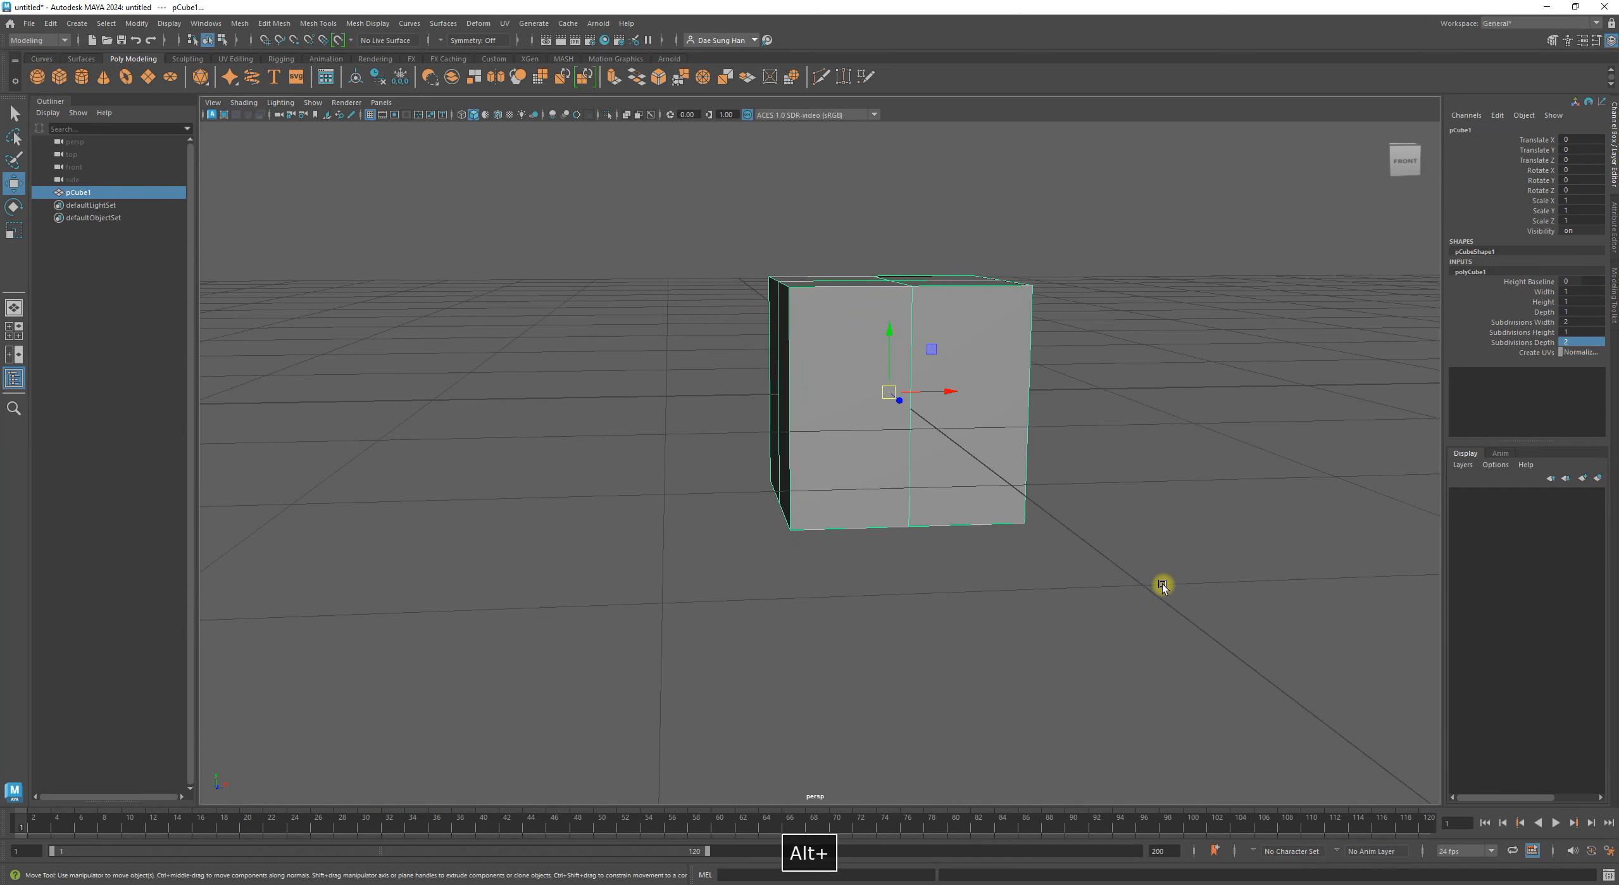
left_click(1162, 586)
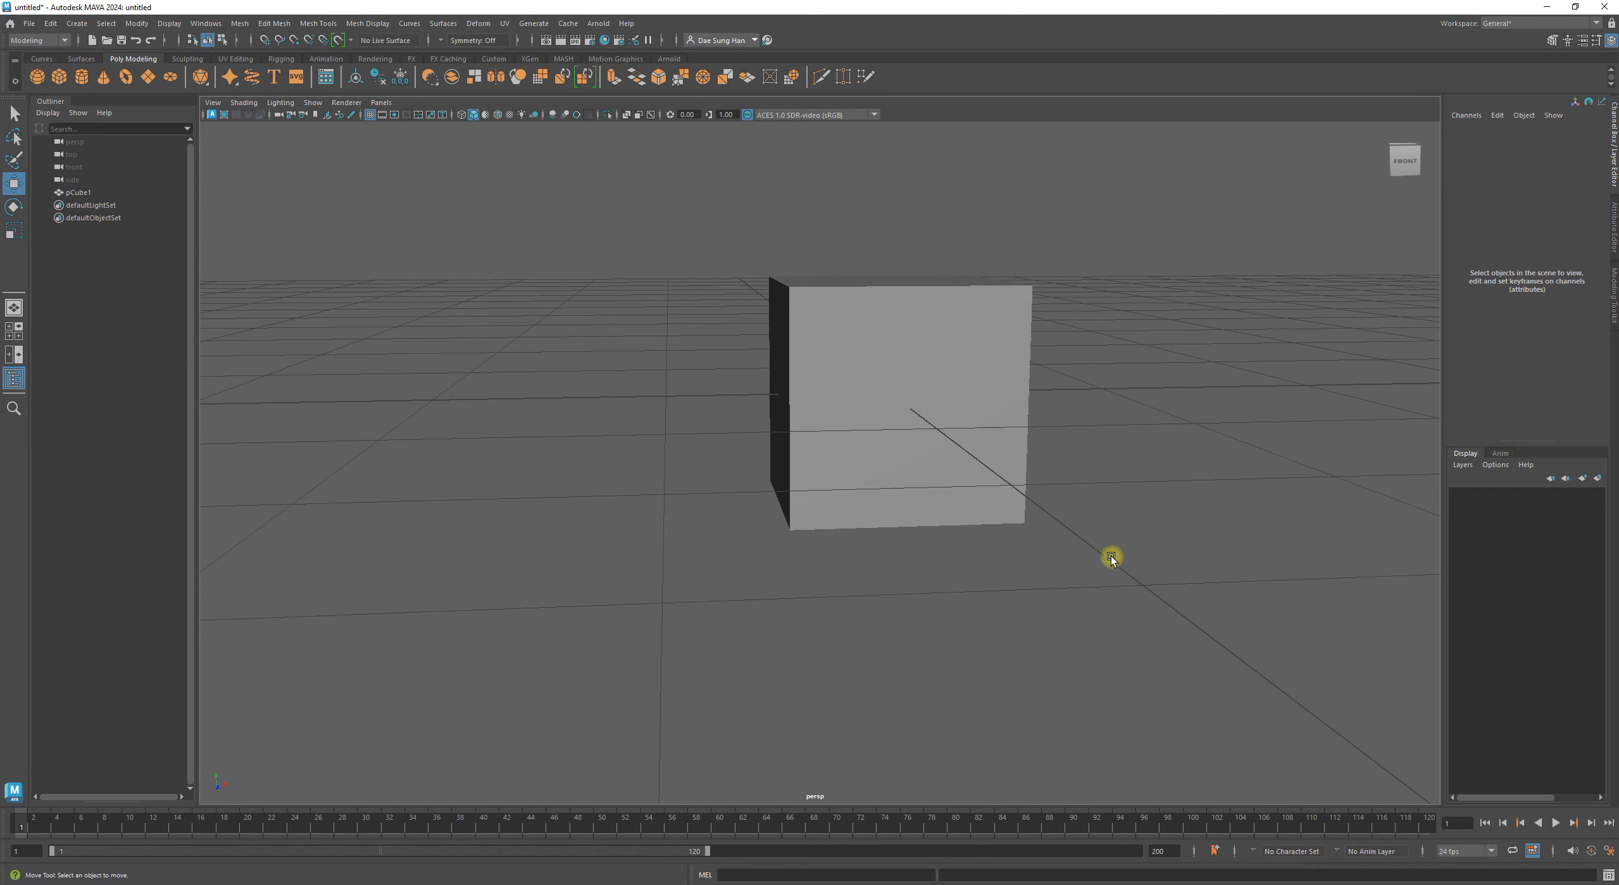
left_click(903, 379)
left_click_drag(904, 380, 970, 395, "alt")
left_click(1464, 273)
left_click(1158, 570)
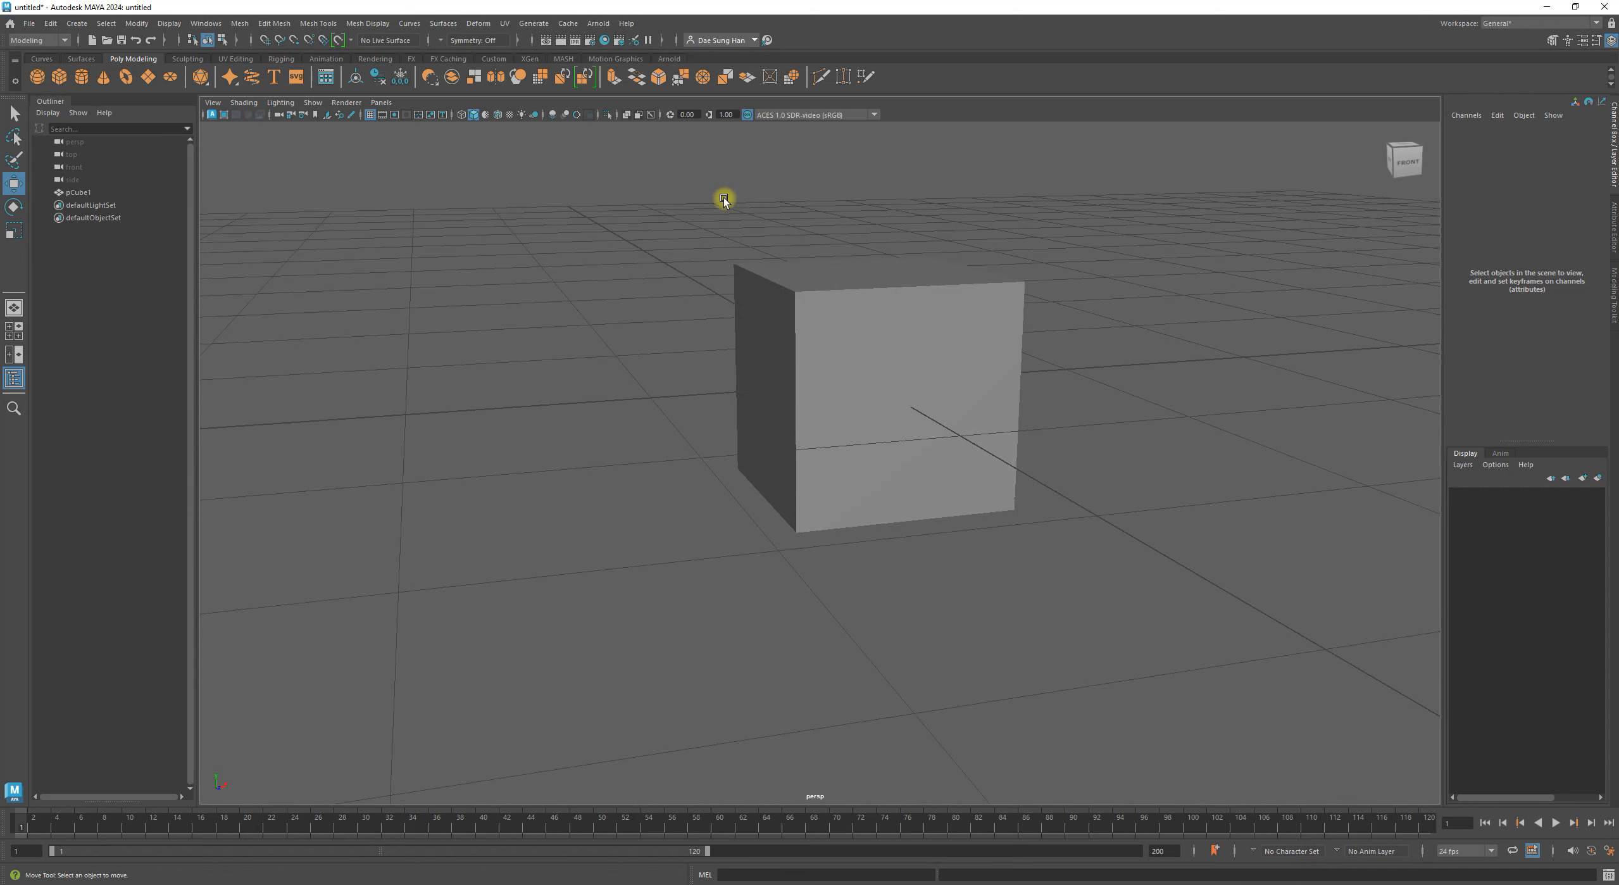
Turn on wireframe on shaded in the perspective view so the deselected cube shows its edges.
left_click_drag(903, 355, 651, 560, "alt")
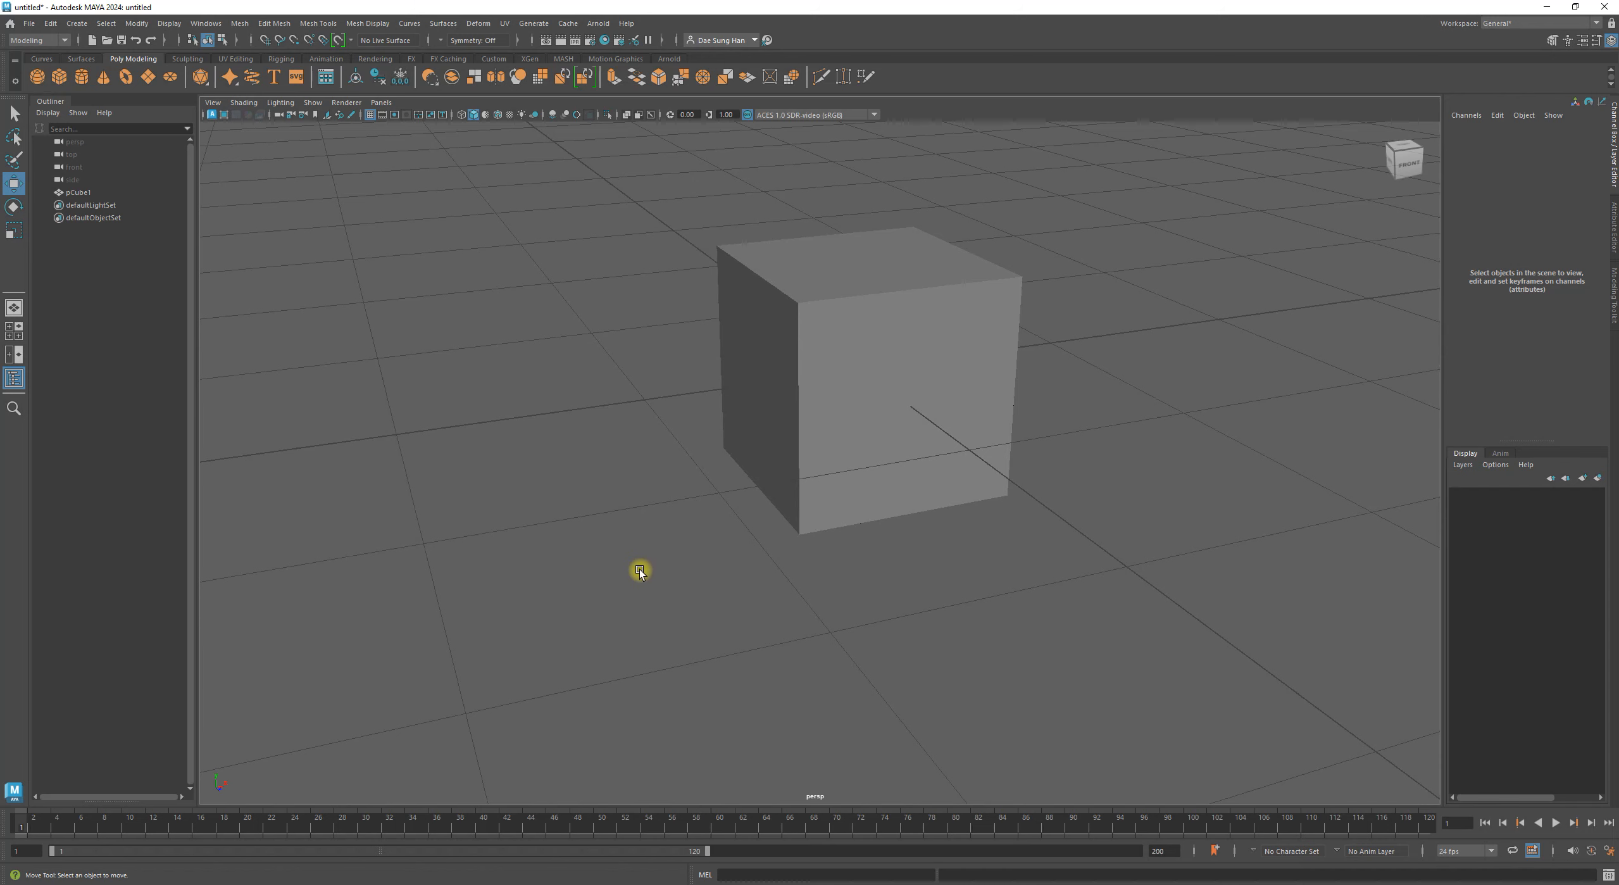
key("alt+5")
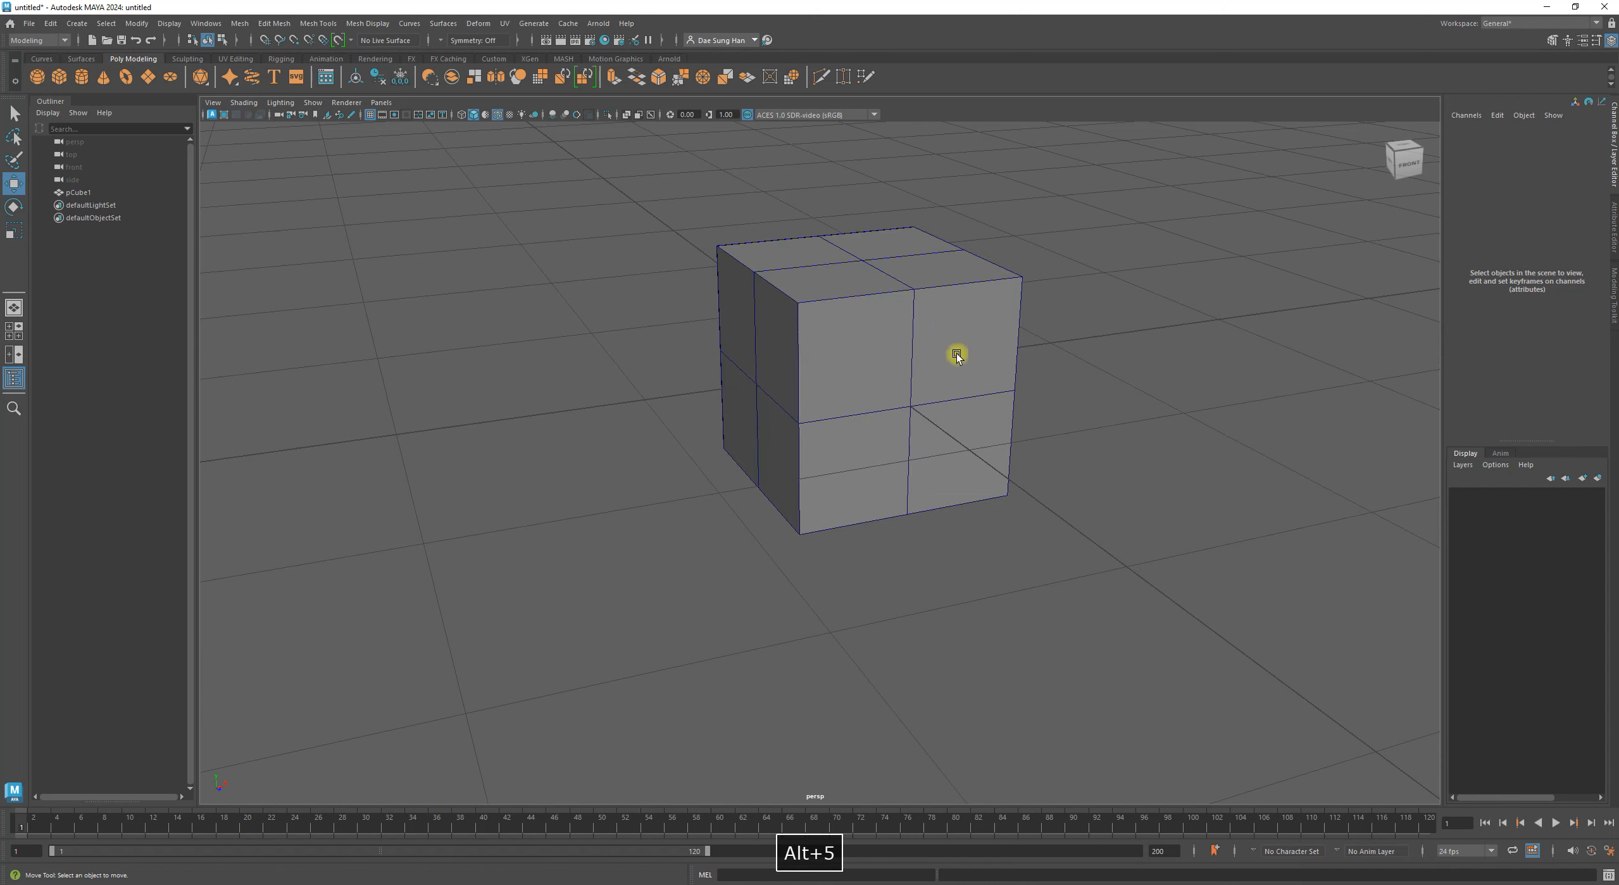
left_click_drag(1027, 488, 1082, 500, "alt")
Select the cube and switch from the single perspective view to the four-view layout.
left_click(886, 449)
left_click_drag(849, 438, 874, 466, "alt")
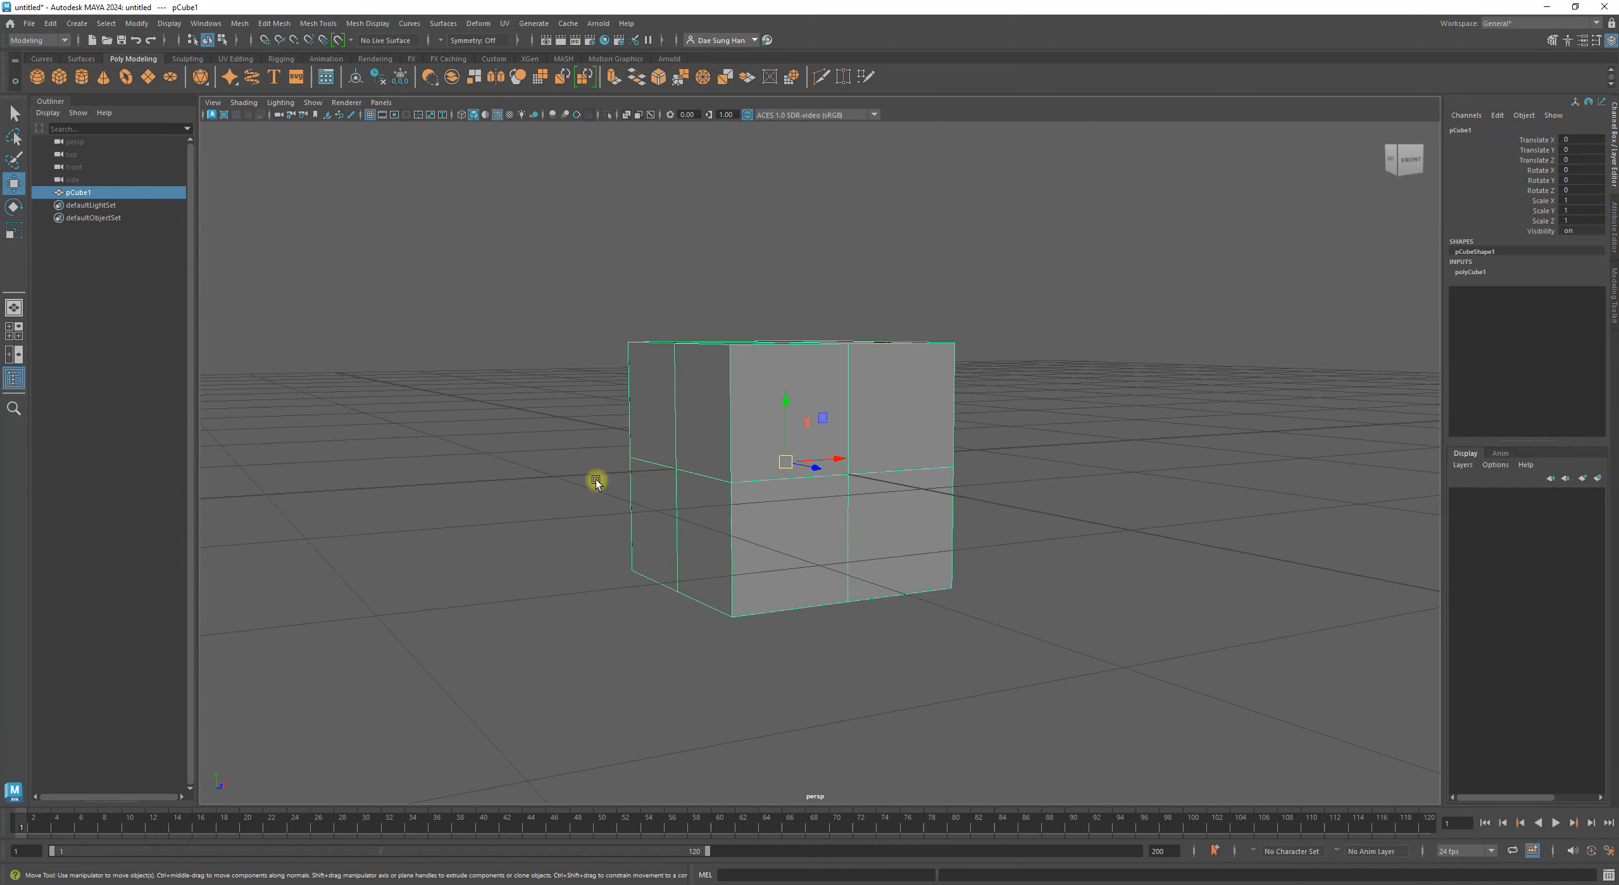
left_click_drag(913, 500, 854, 482, "alt")
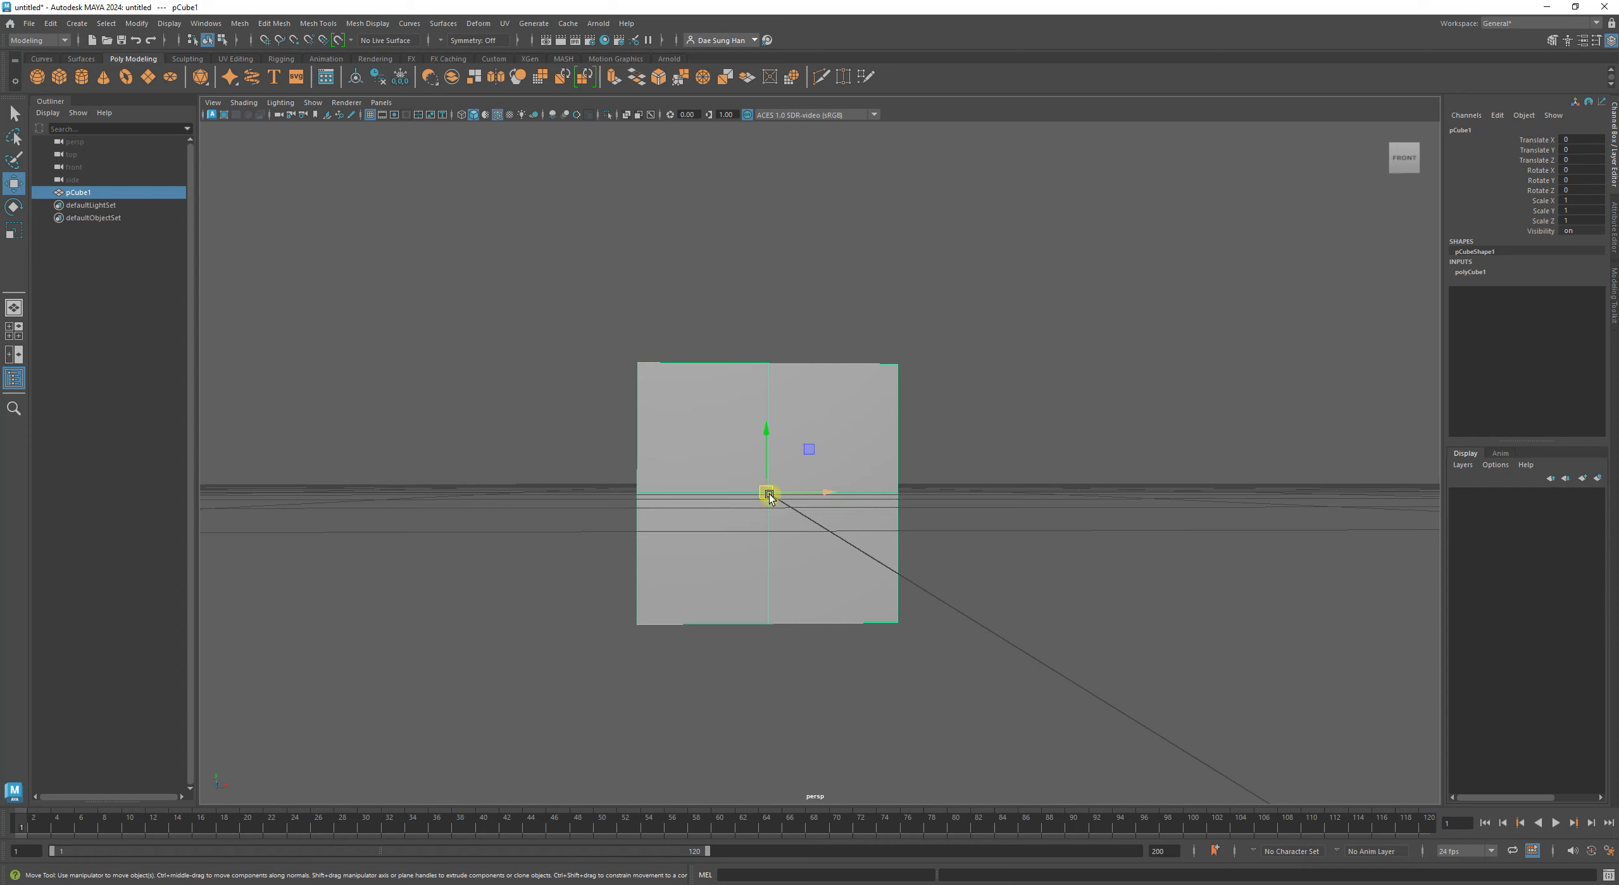
mouse_move(1144, 481)
middle_mouse_down("alt")
mouse_move(1165, 505)
mouse_move(1127, 495)
middle_mouse_up("alt")
key("space")
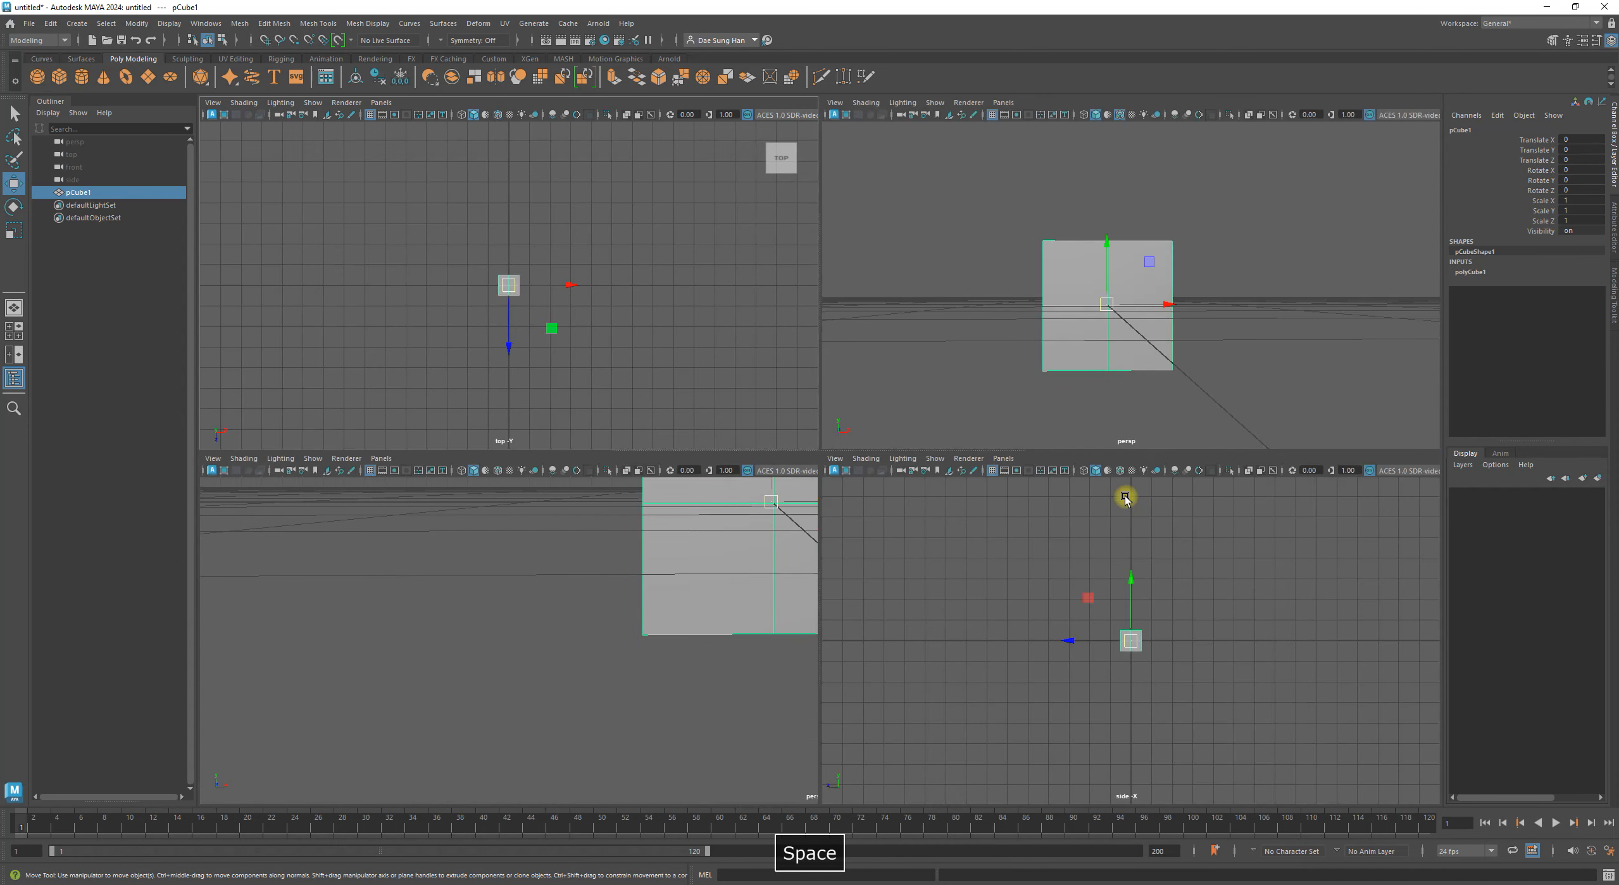
right_click_drag(1025, 604, 1282, 651, "alt")
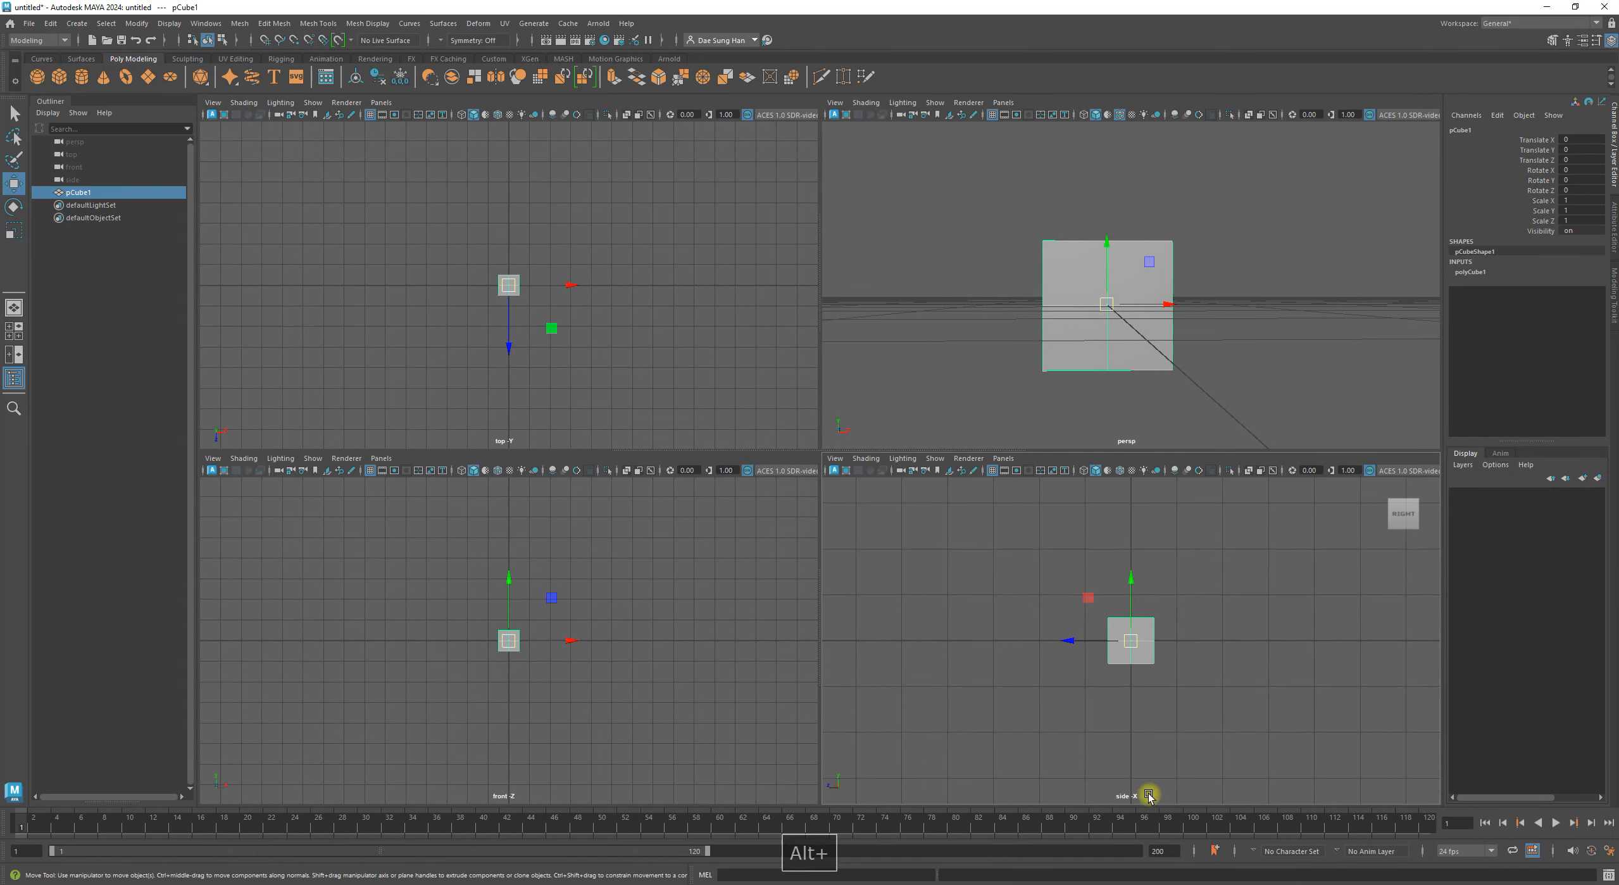
middle_click_drag(1163, 664, 1150, 713, "alt")
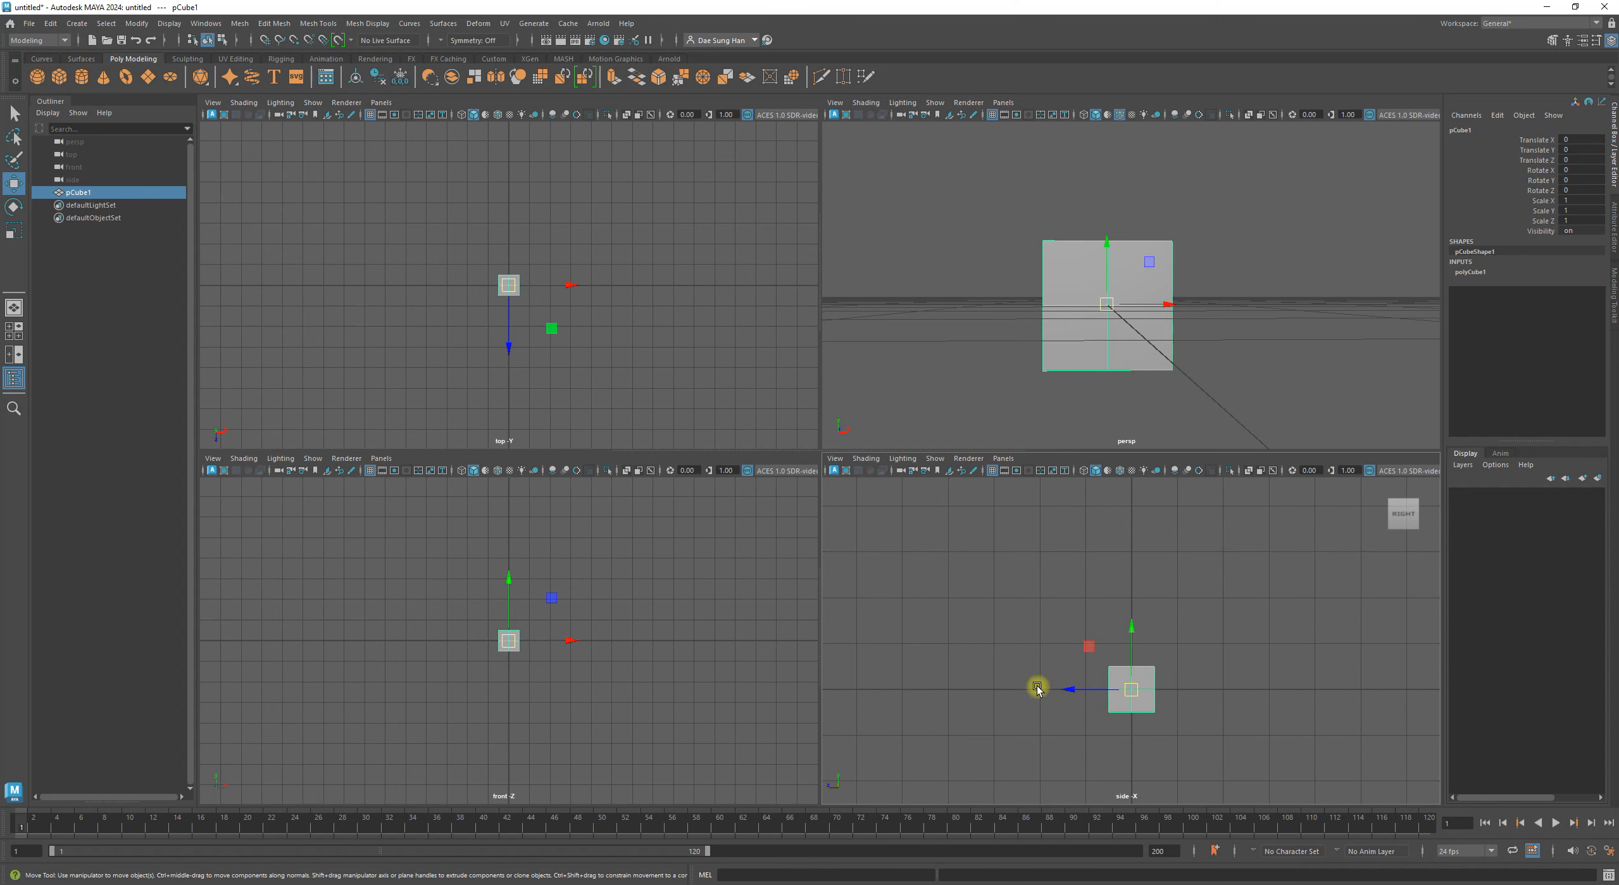
middle_click_drag(464, 581, 463, 610, "alt")
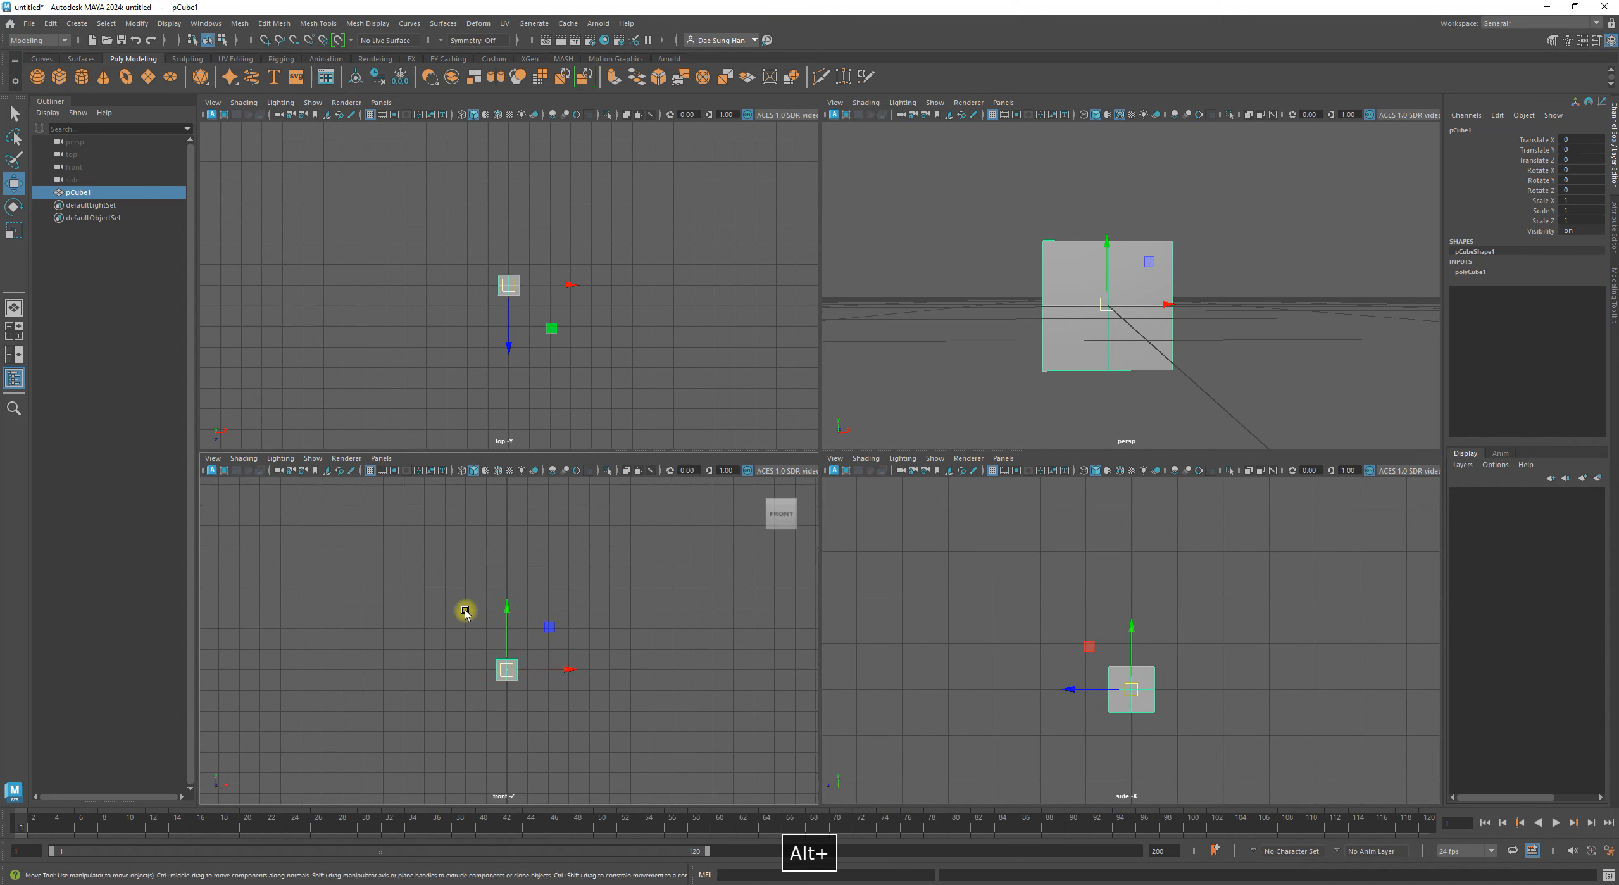
right_click_drag(462, 611, 755, 701, "alt")
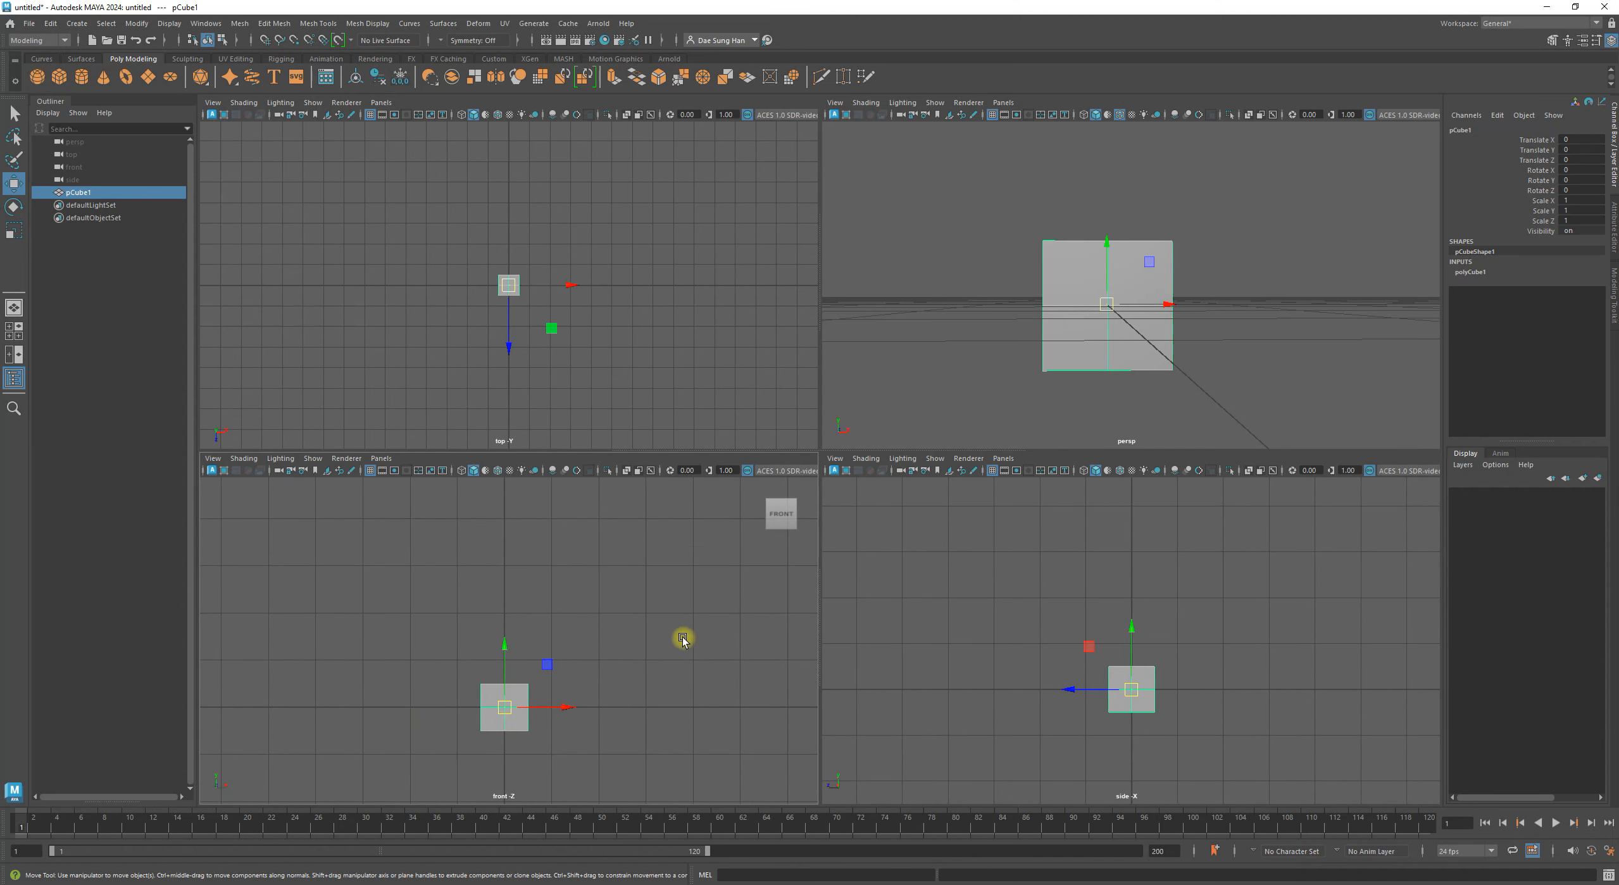
right_click_drag(444, 253, 480, 307, "alt")
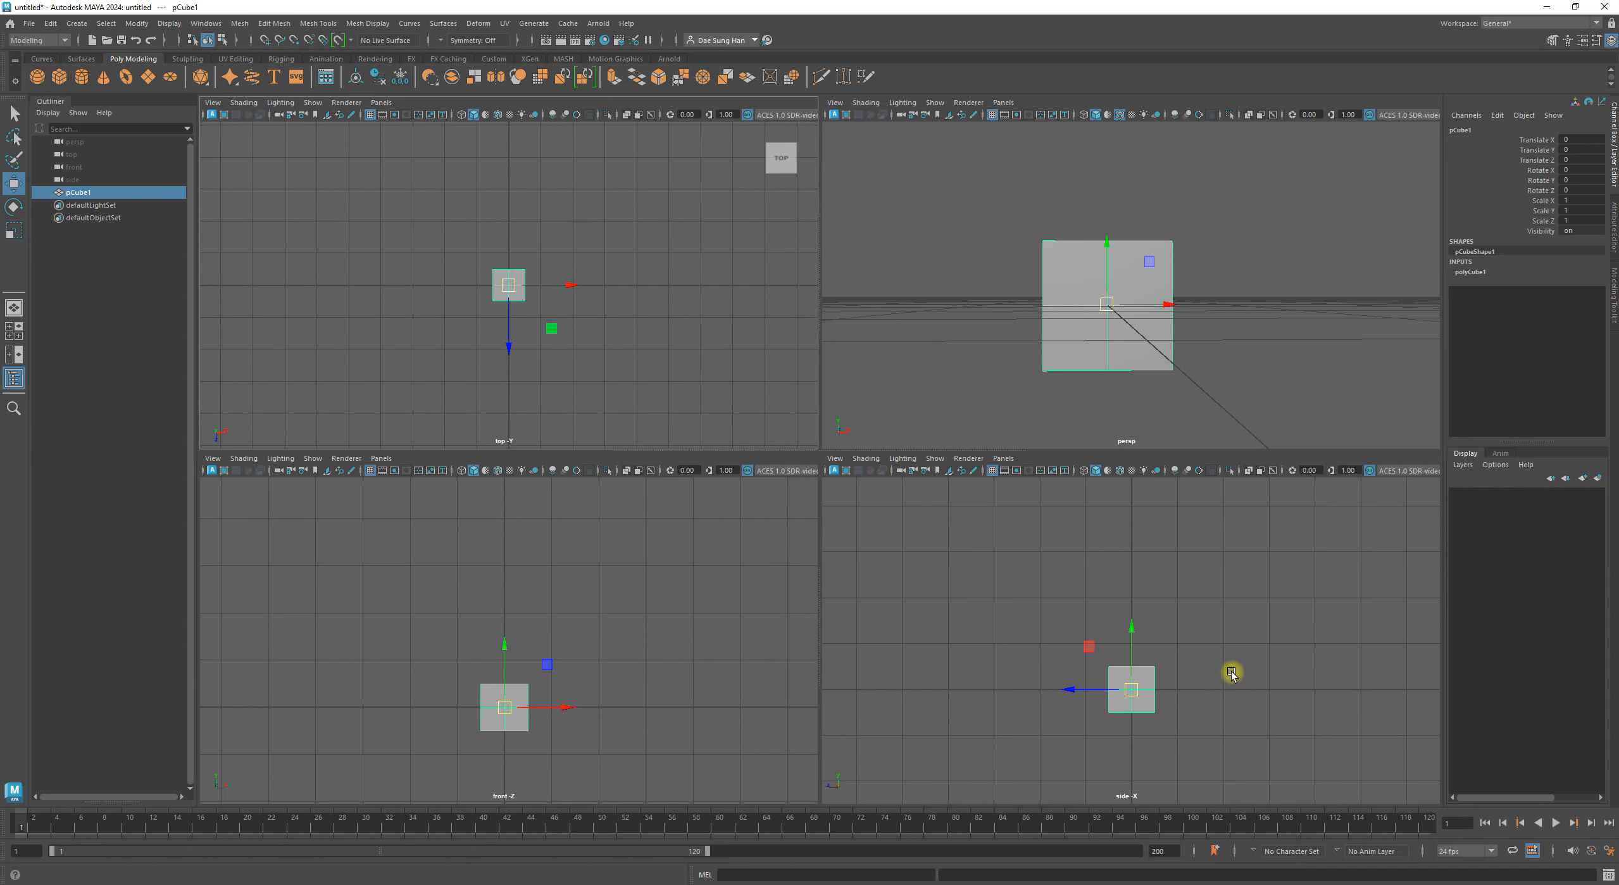
right_click_drag(1131, 686, 1178, 751, "alt")
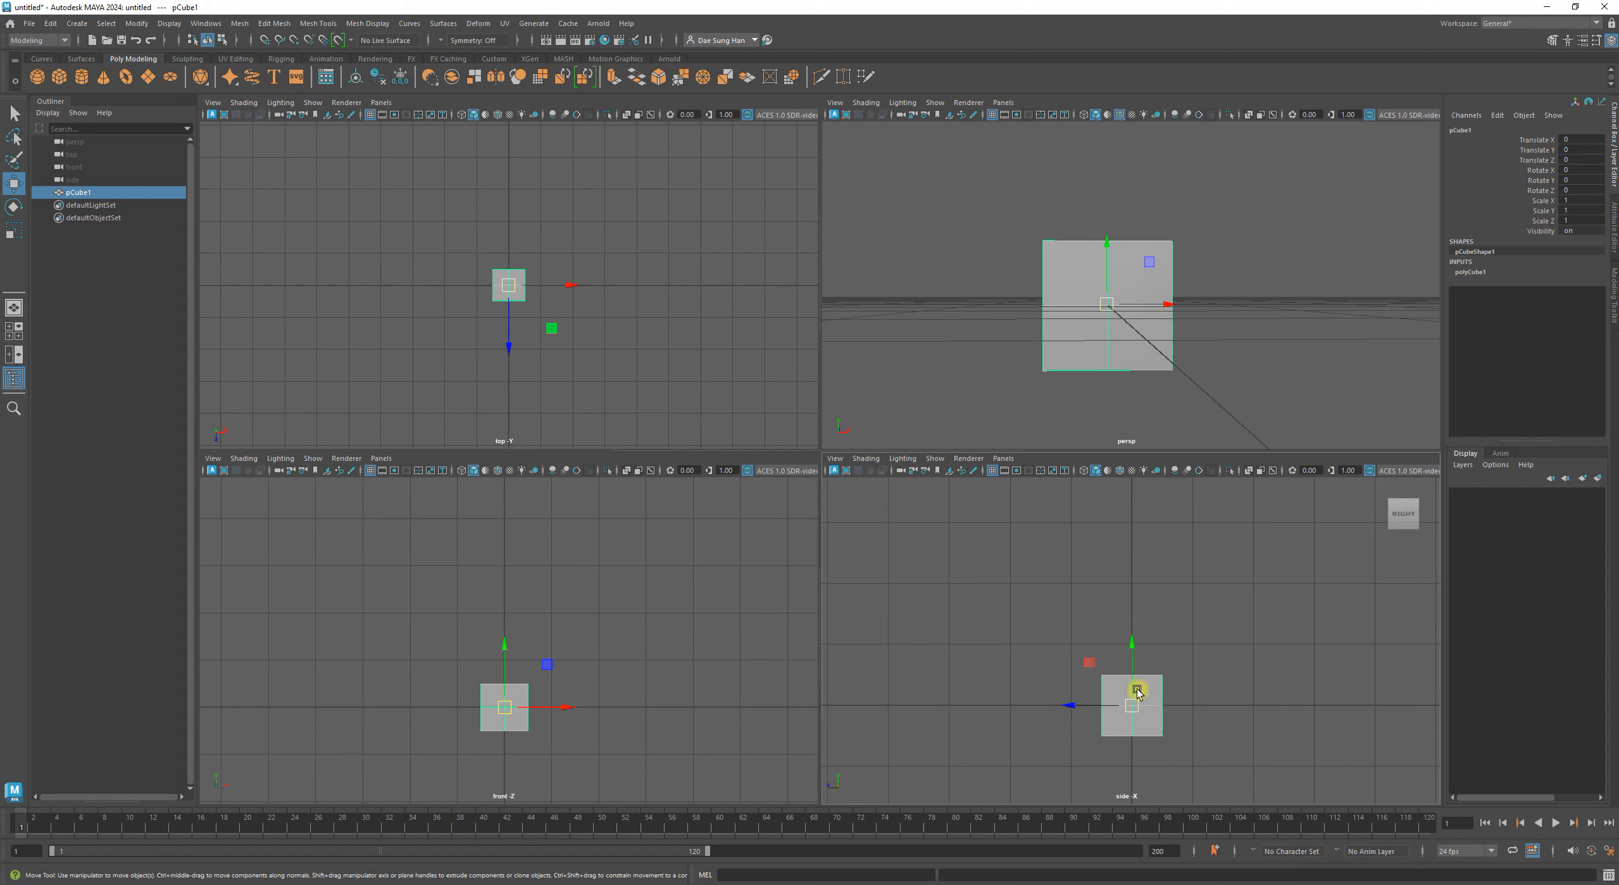
left_click_drag(1168, 317, 1229, 281, "alt")
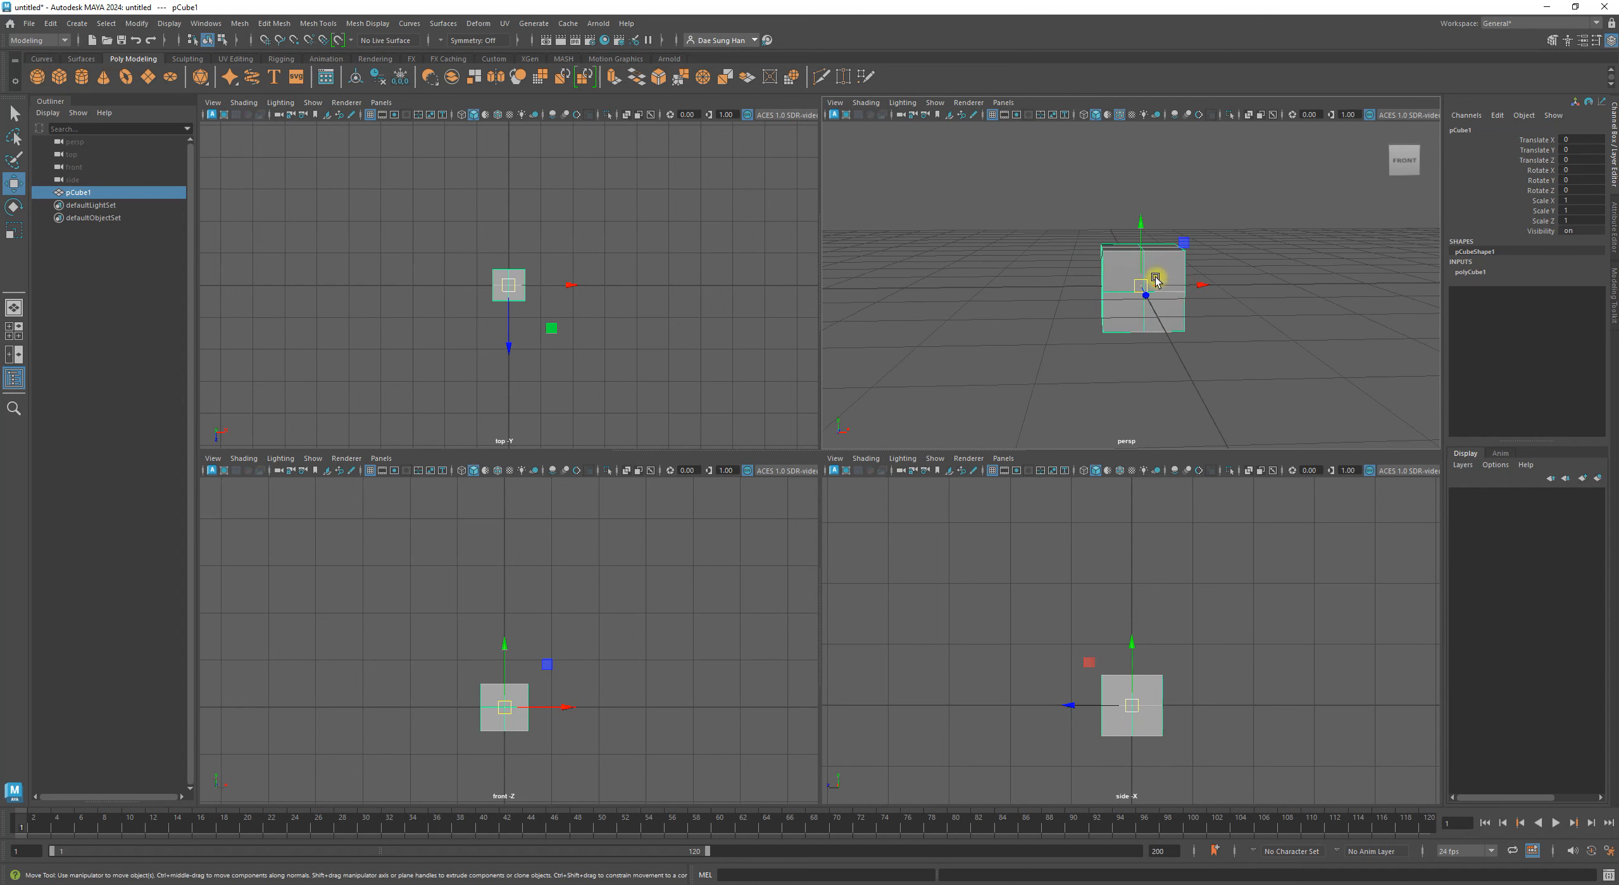
Deselect the cube and turn on wireframe on shaded in the side, front and top views.
left_click(1040, 697)
key("alt+5")
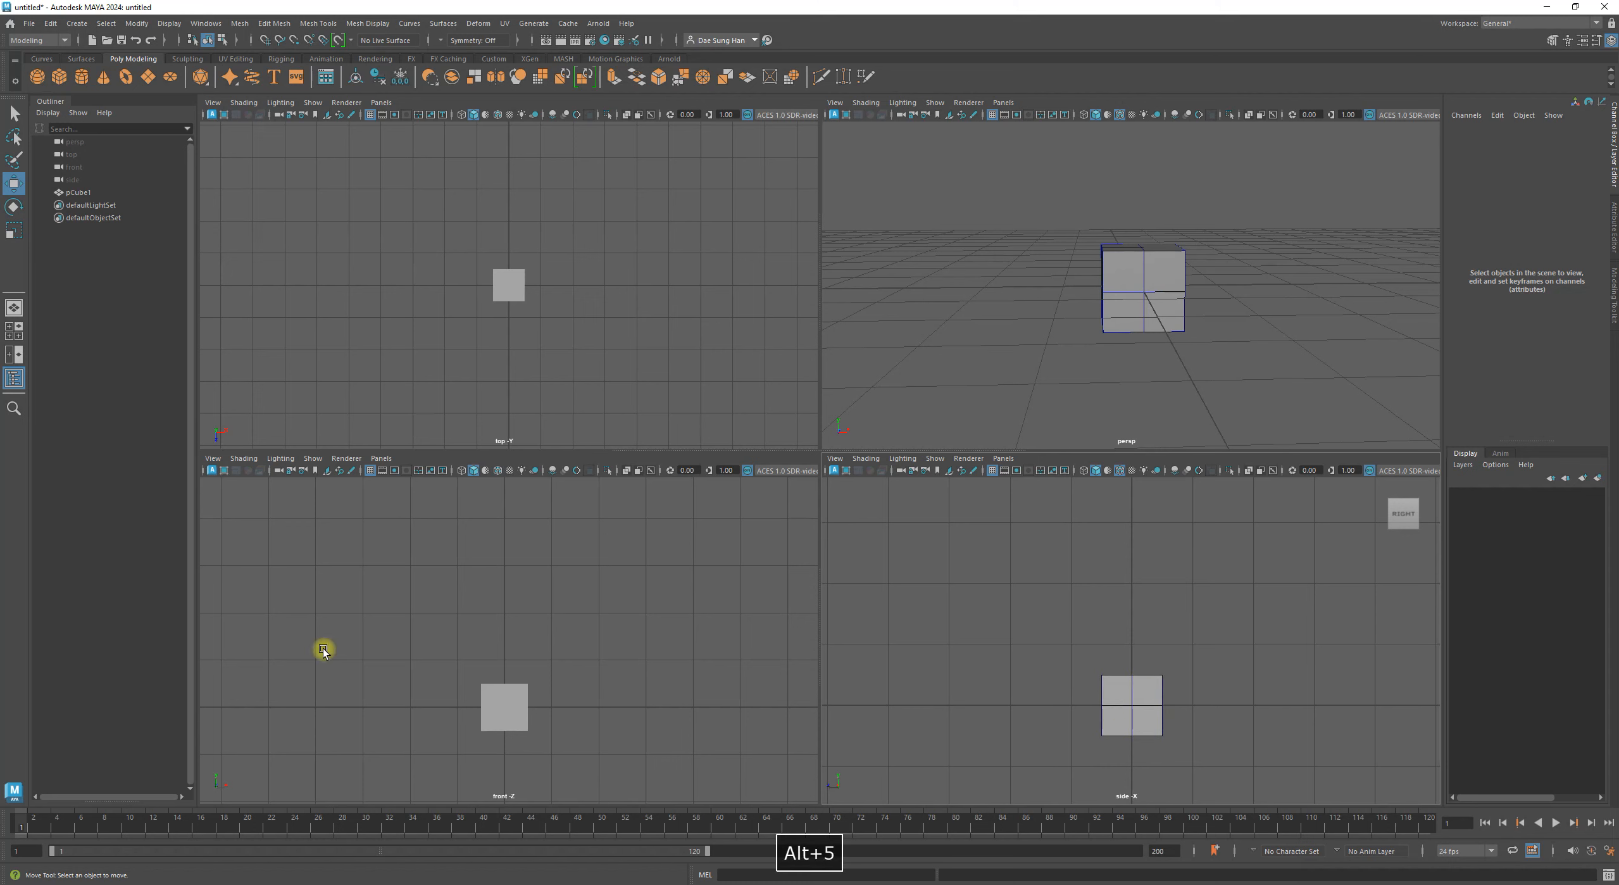
left_click(560, 710, "alt")
key("alt+5")
left_click(551, 362, "alt")
key("alt+5")
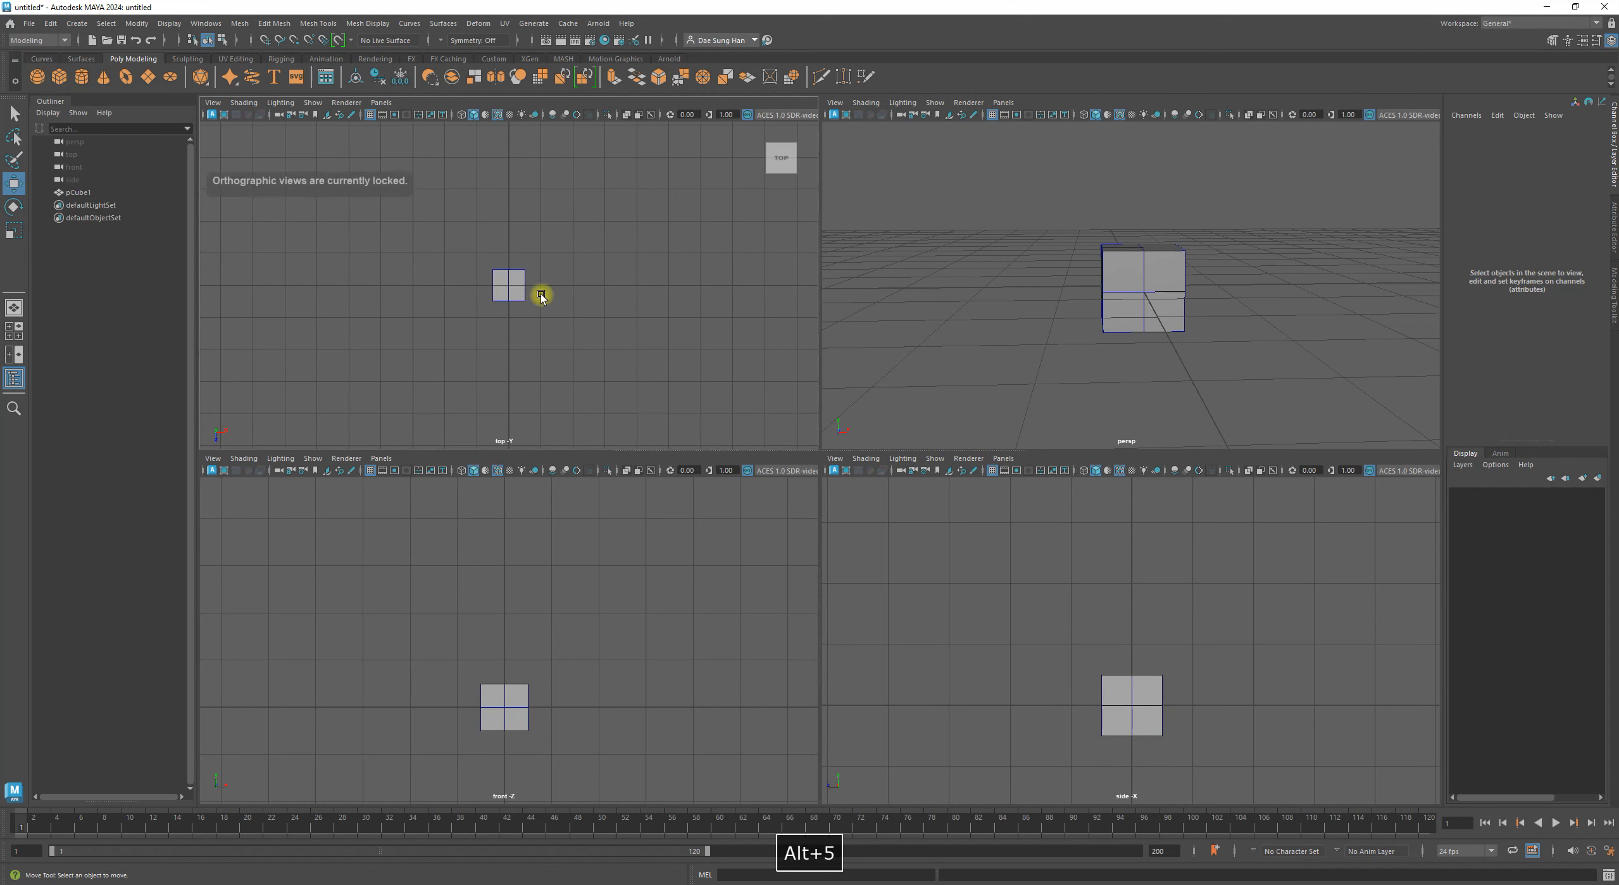
left_click(1135, 656, "alt")
middle_click_drag(1123, 648, 1135, 618, "alt")
right_click_drag(1134, 618, 1120, 623, "alt")
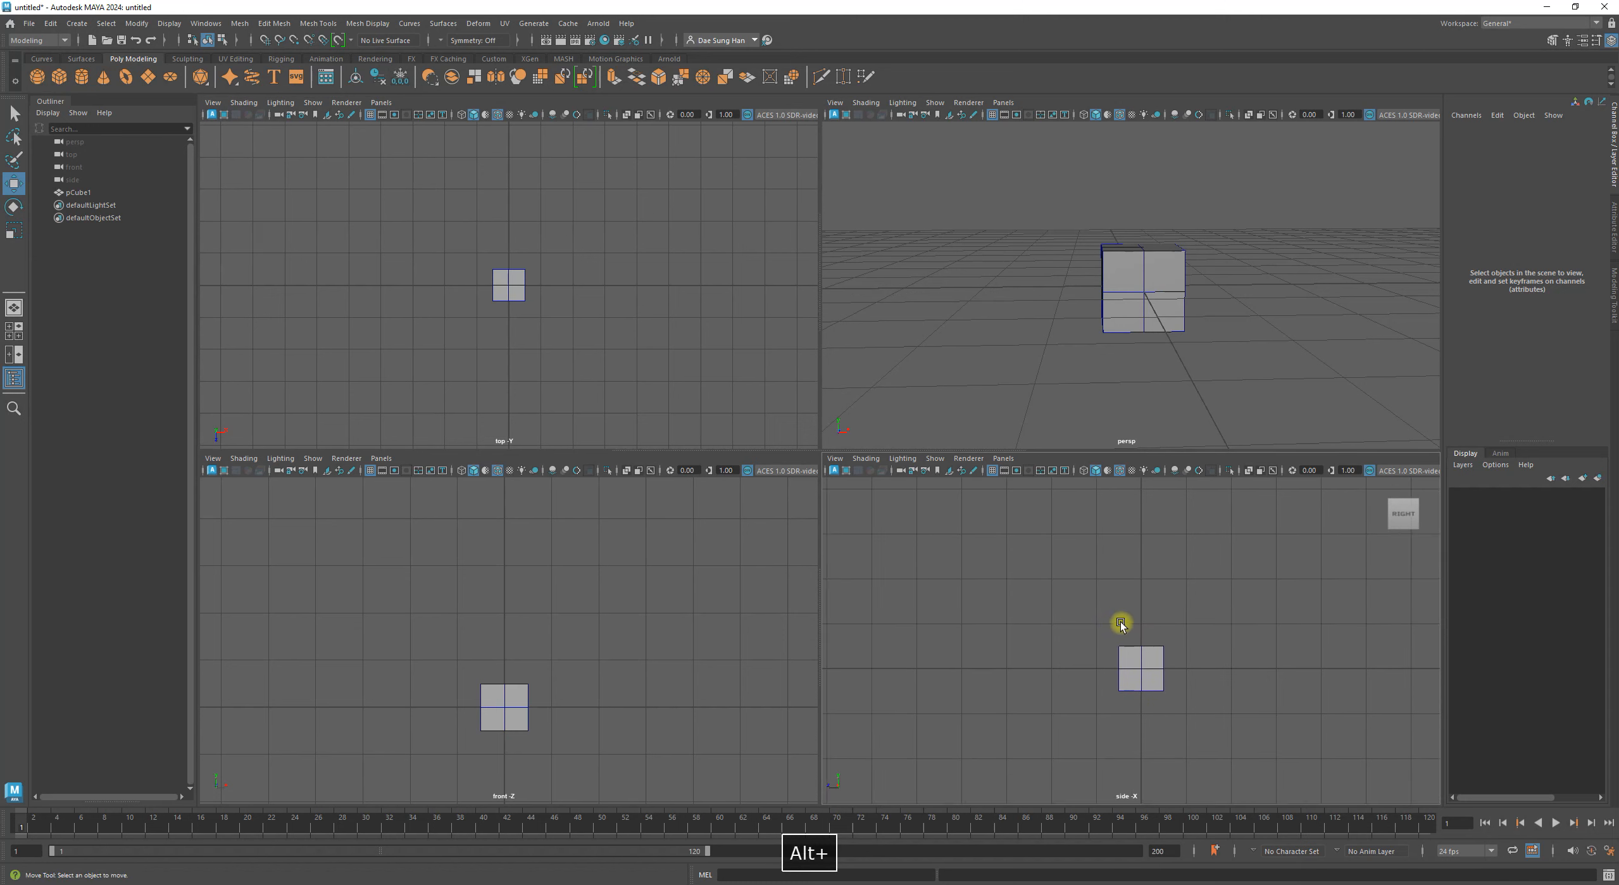
middle_click_drag(1120, 624, 1122, 642, "alt")
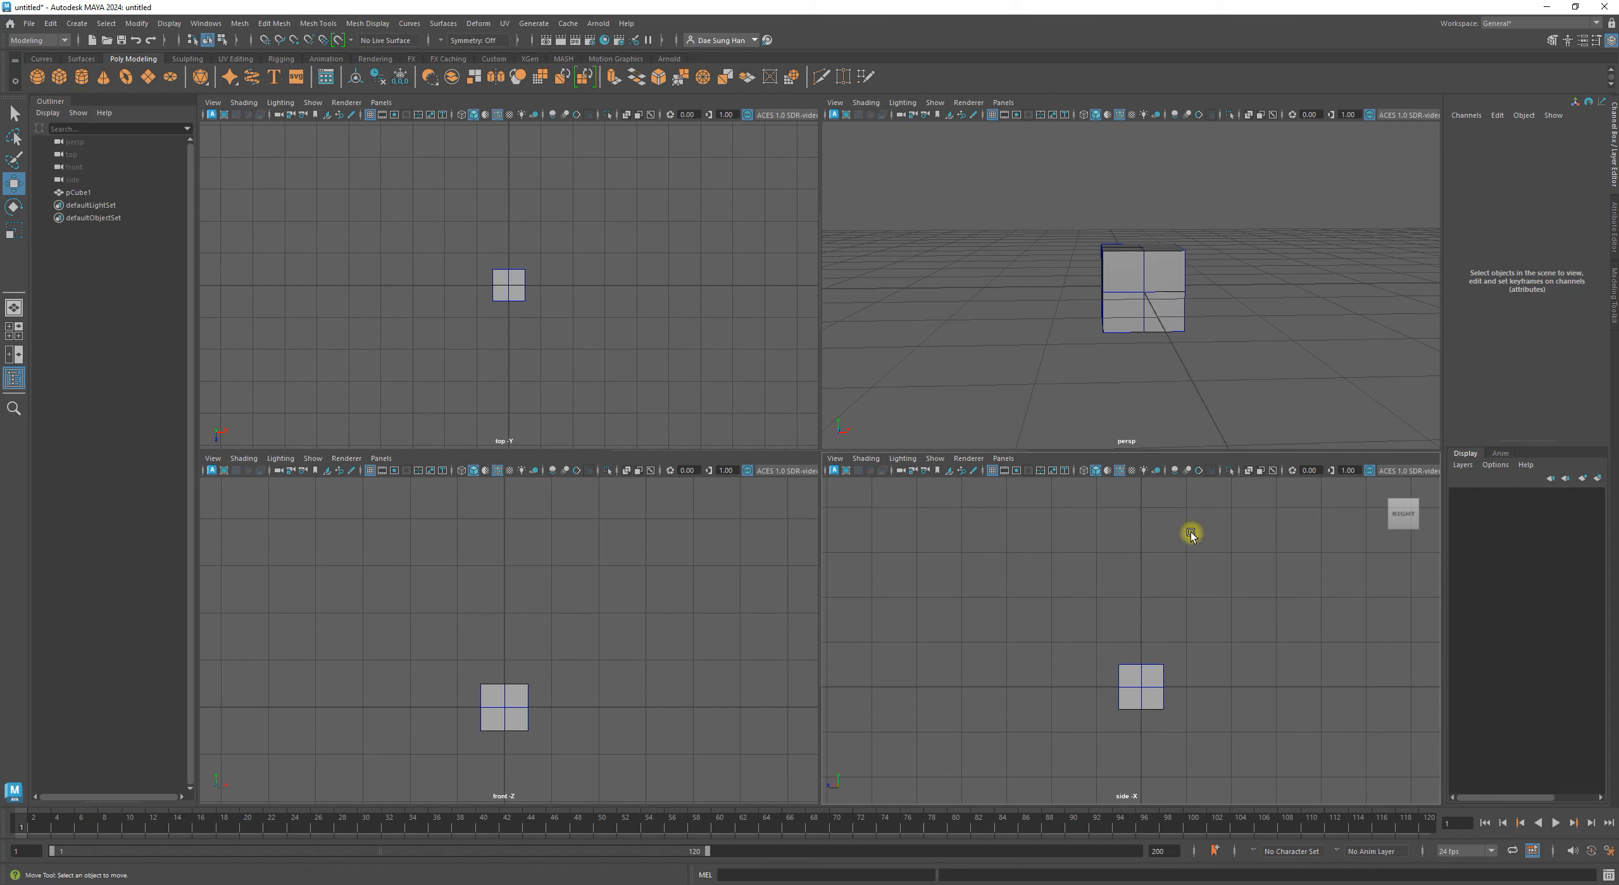
Maximize the perspective view from the four-view layout.
left_click_drag(1167, 300, 1171, 308, "alt")
key("space")
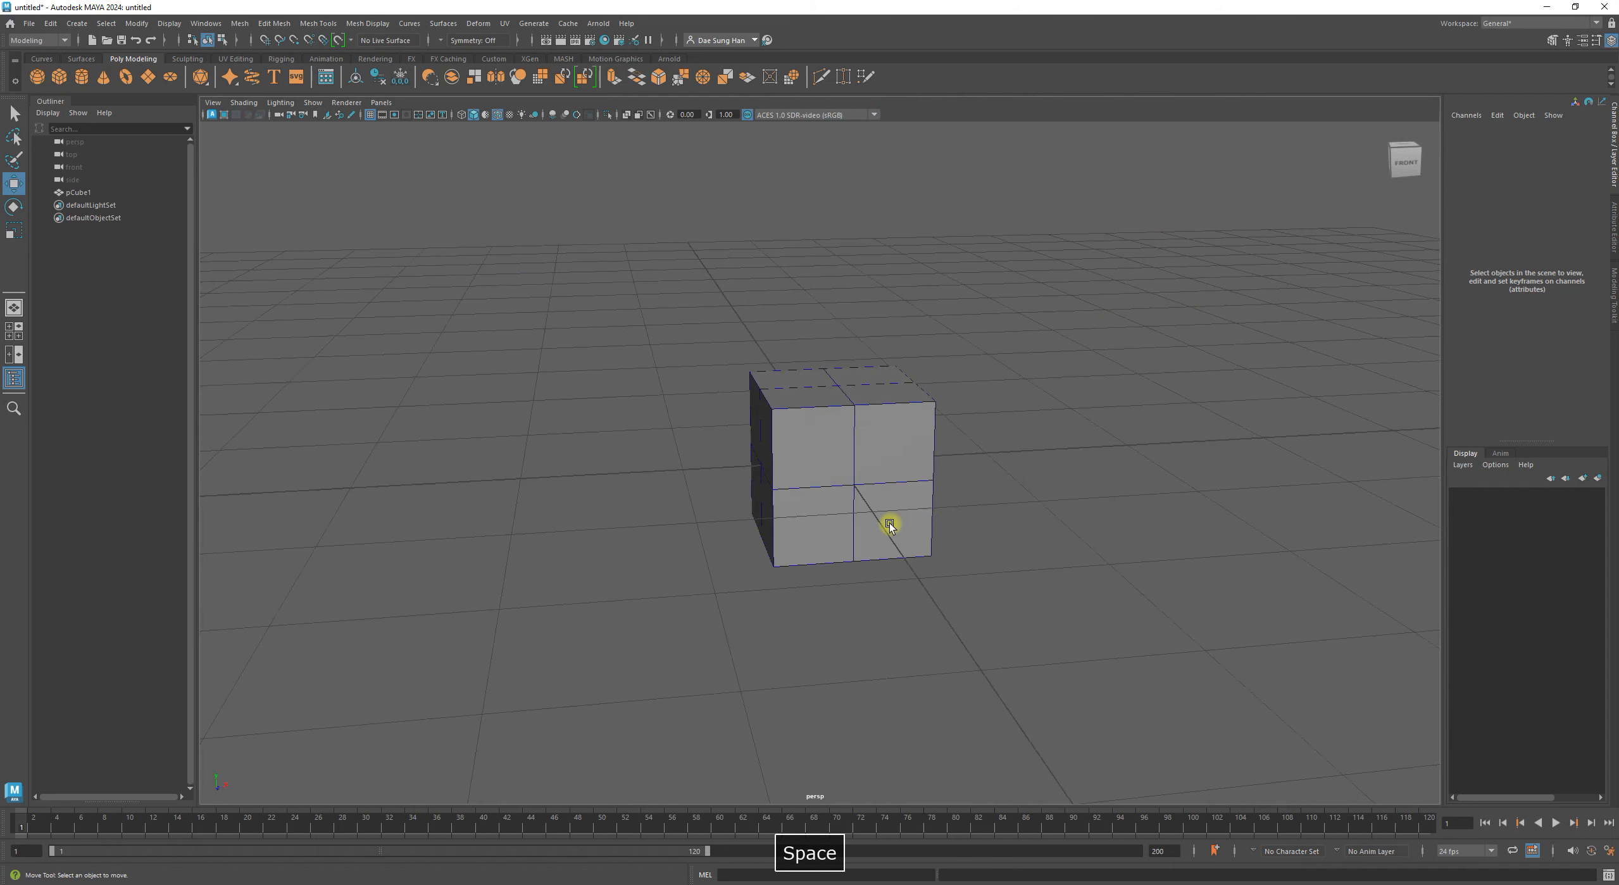
left_click_drag(878, 528, 824, 525, "alt")
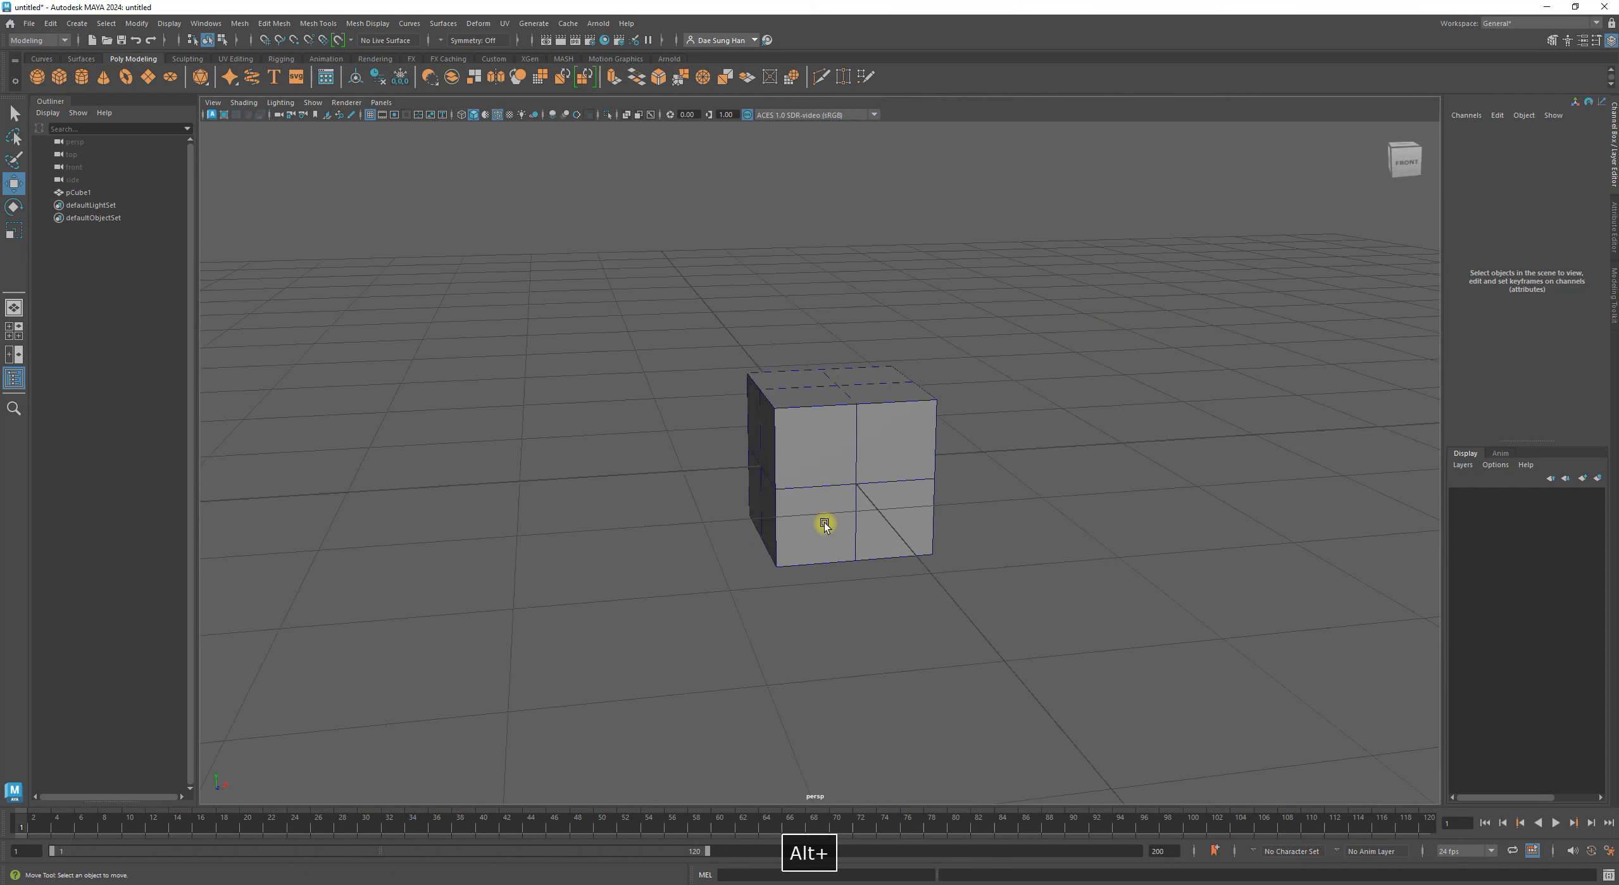
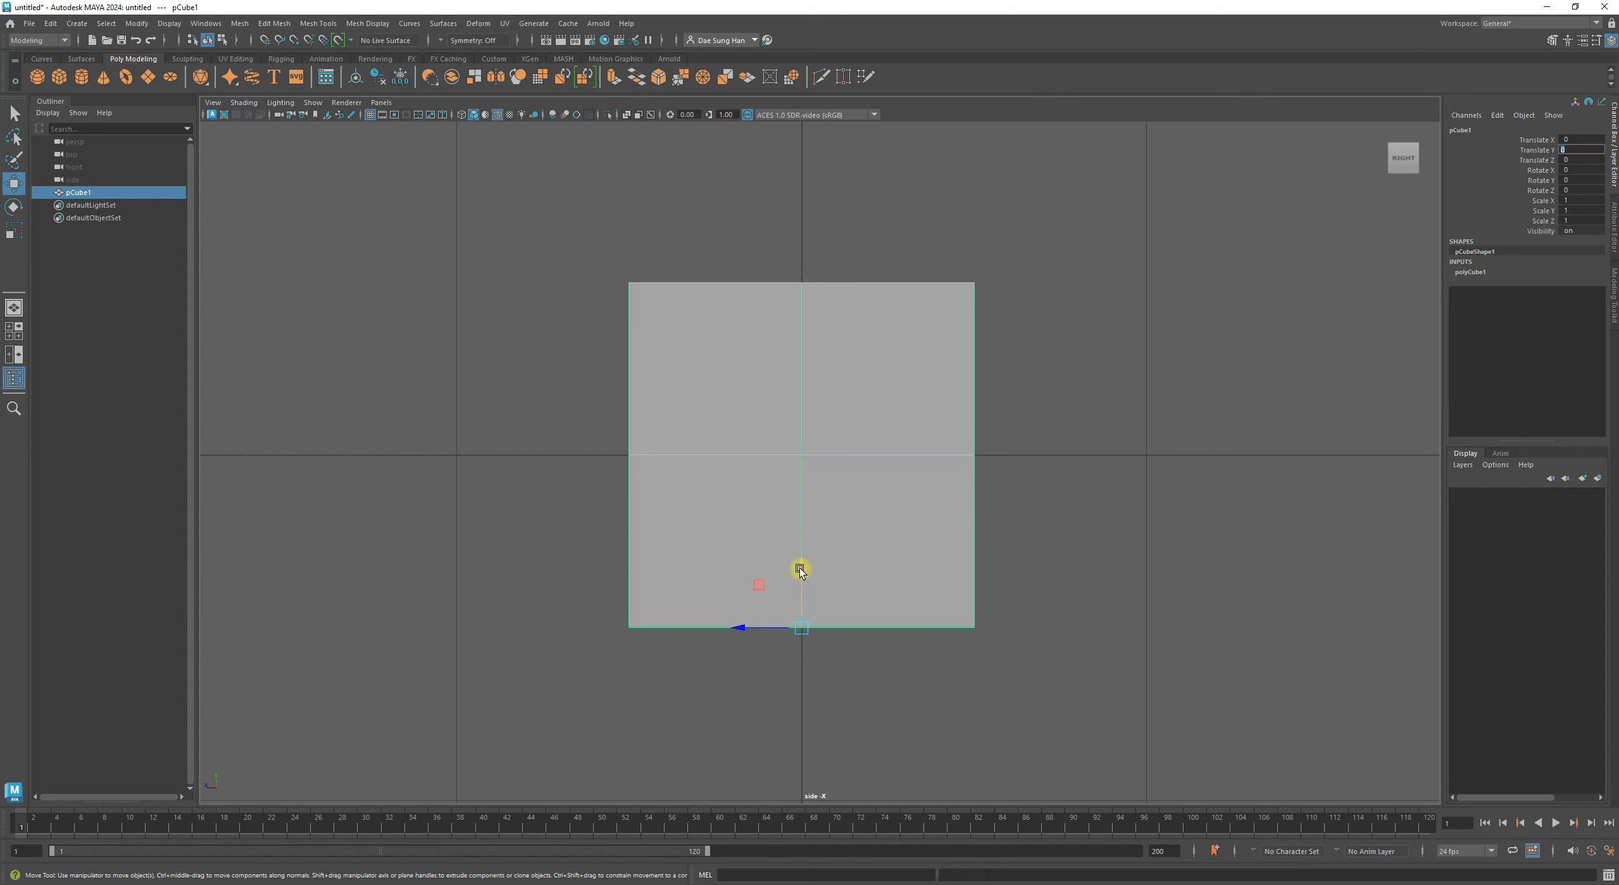
Set the cube's Translate Y to 0.5 so its base rests on the grid.
type("0.5")
key("Return")
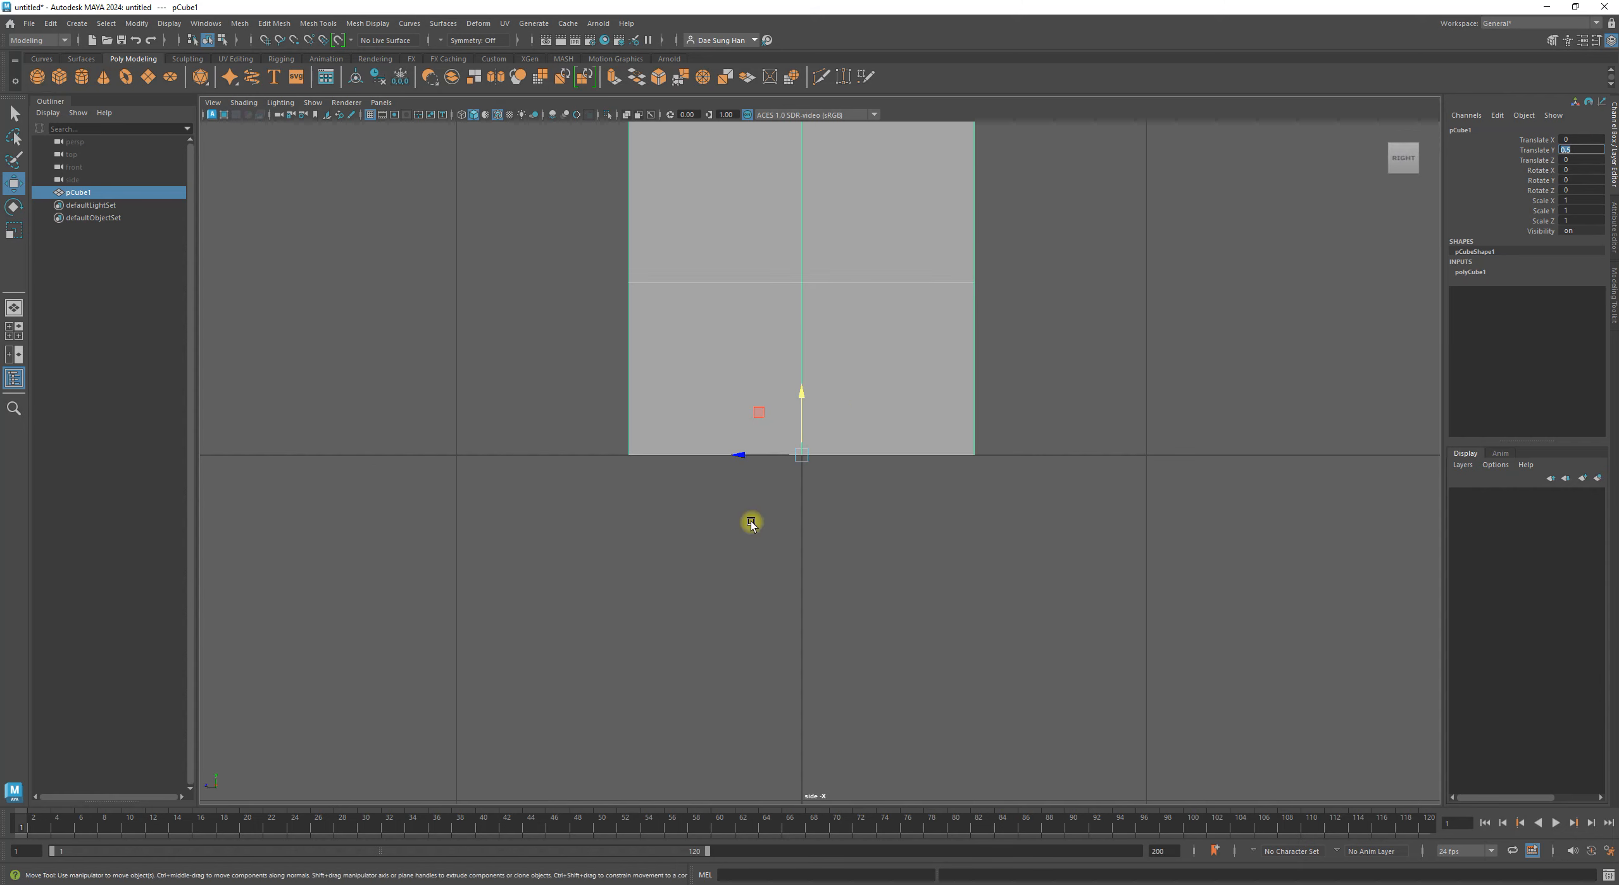
middle_click_drag(751, 522, 993, 550, "alt")
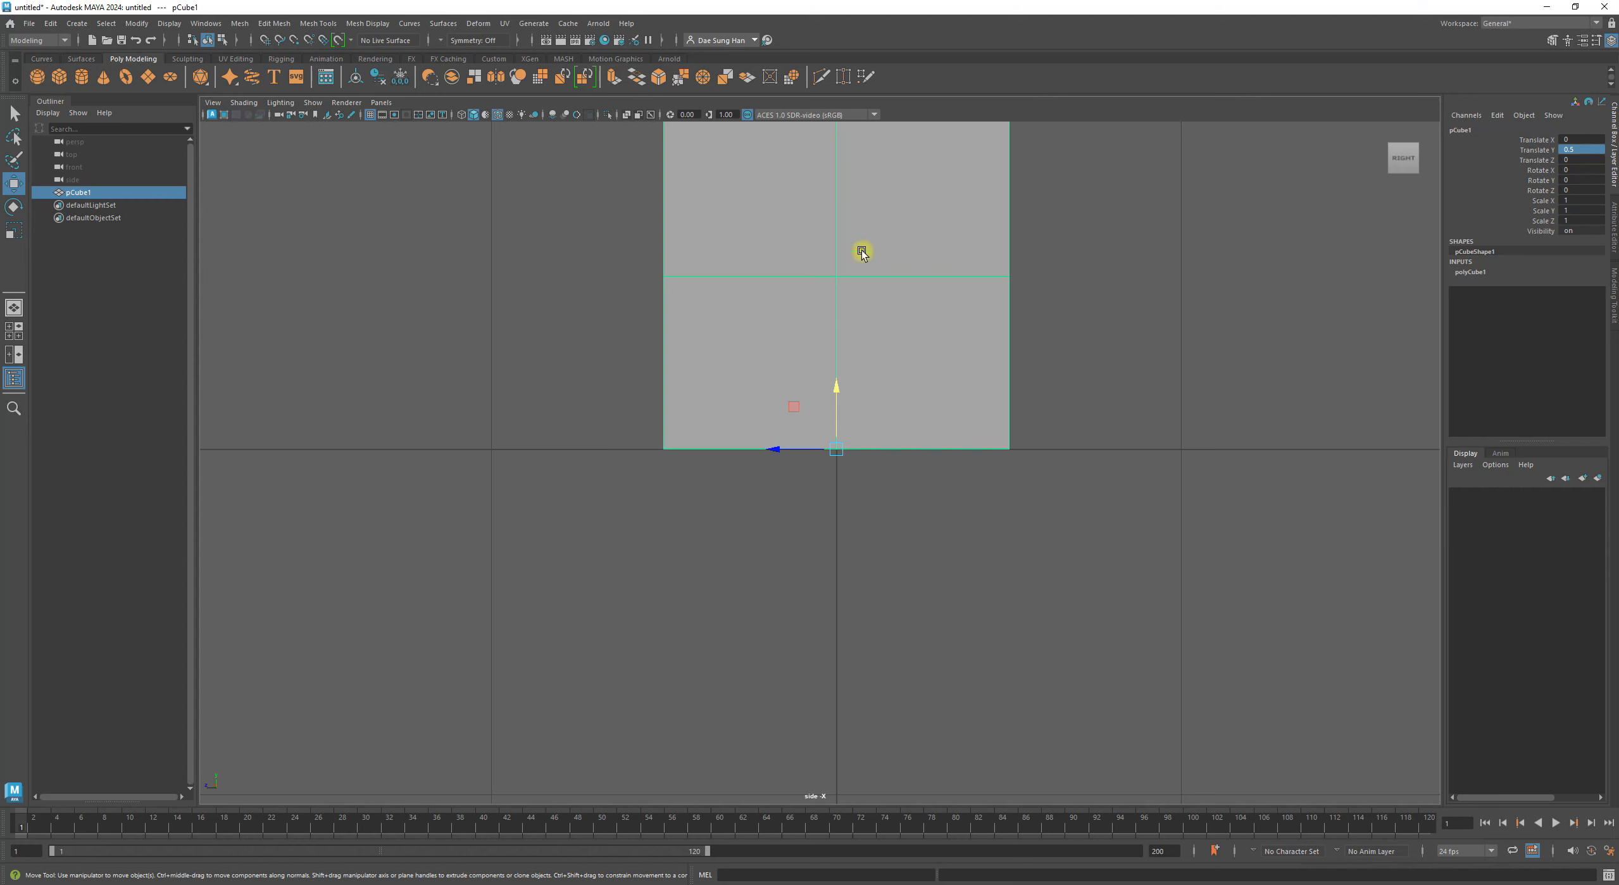
right_click_drag(951, 380, 1306, 467, "alt")
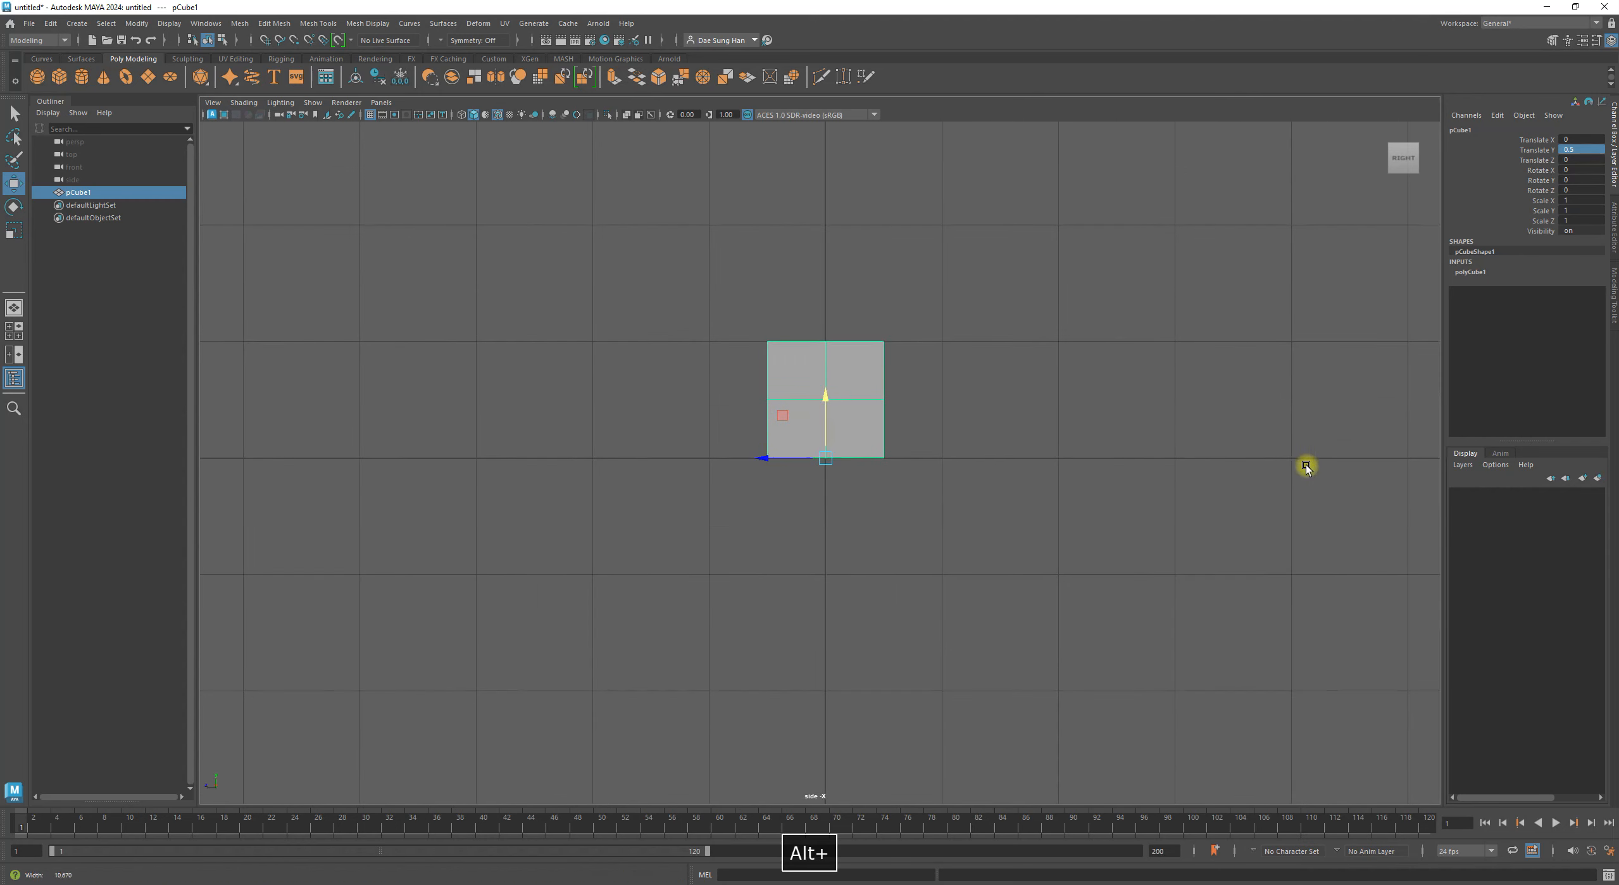
right_click_drag(723, 333, 1018, 394, "alt")
middle_click_drag(1019, 394, 928, 432, "alt")
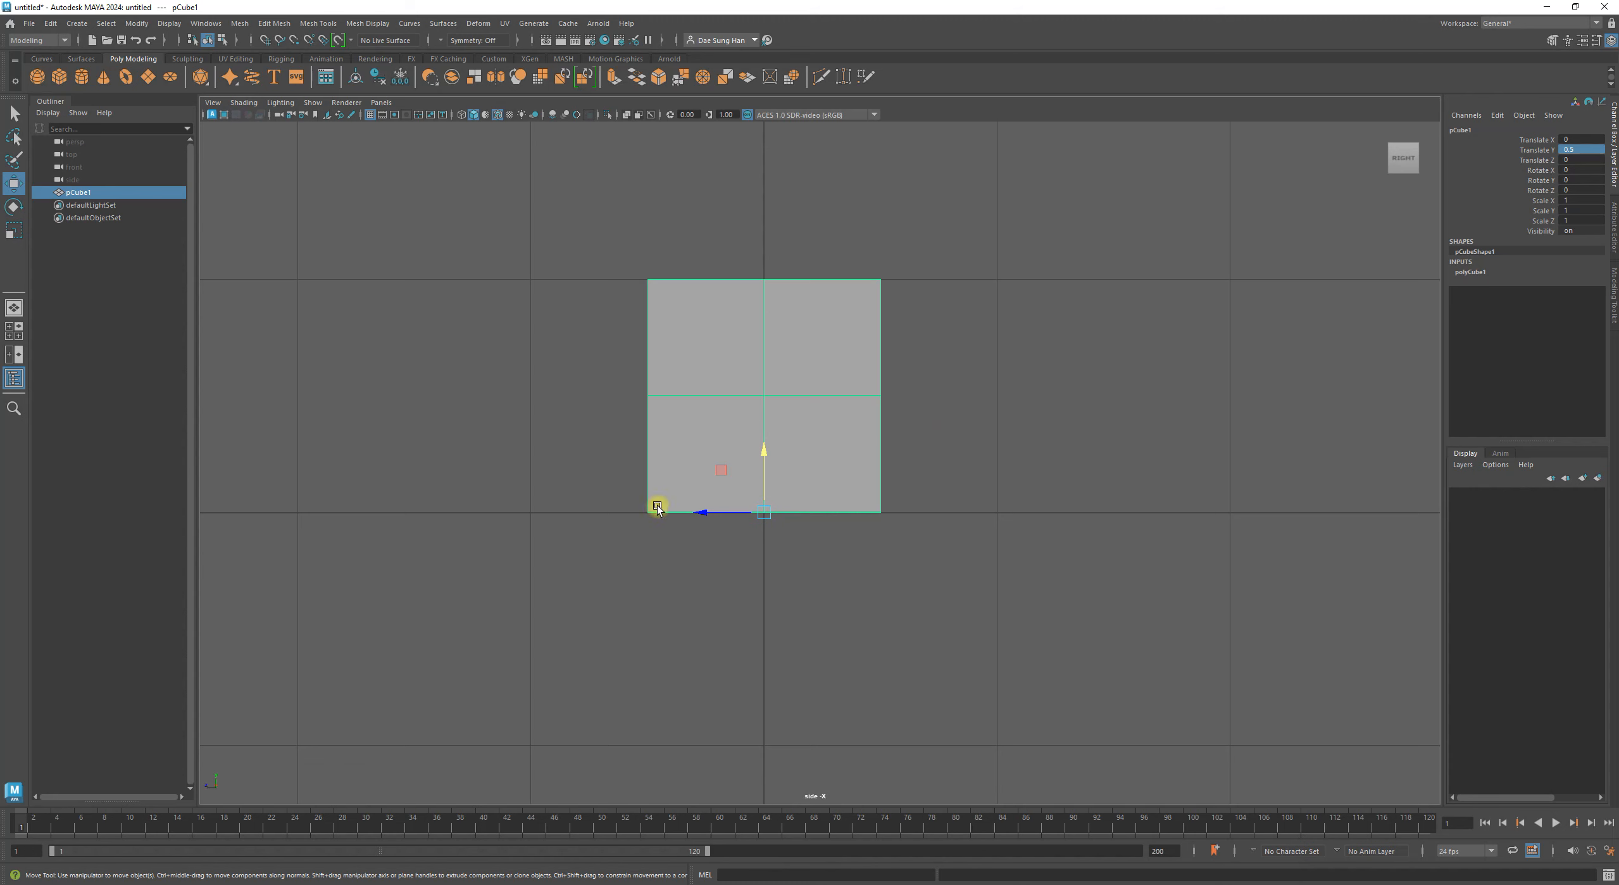
Undo the cube's last move and pivot changes, returning it to the origin.
right_click_drag(1000, 514, 759, 498, "alt")
left_click(608, 474)
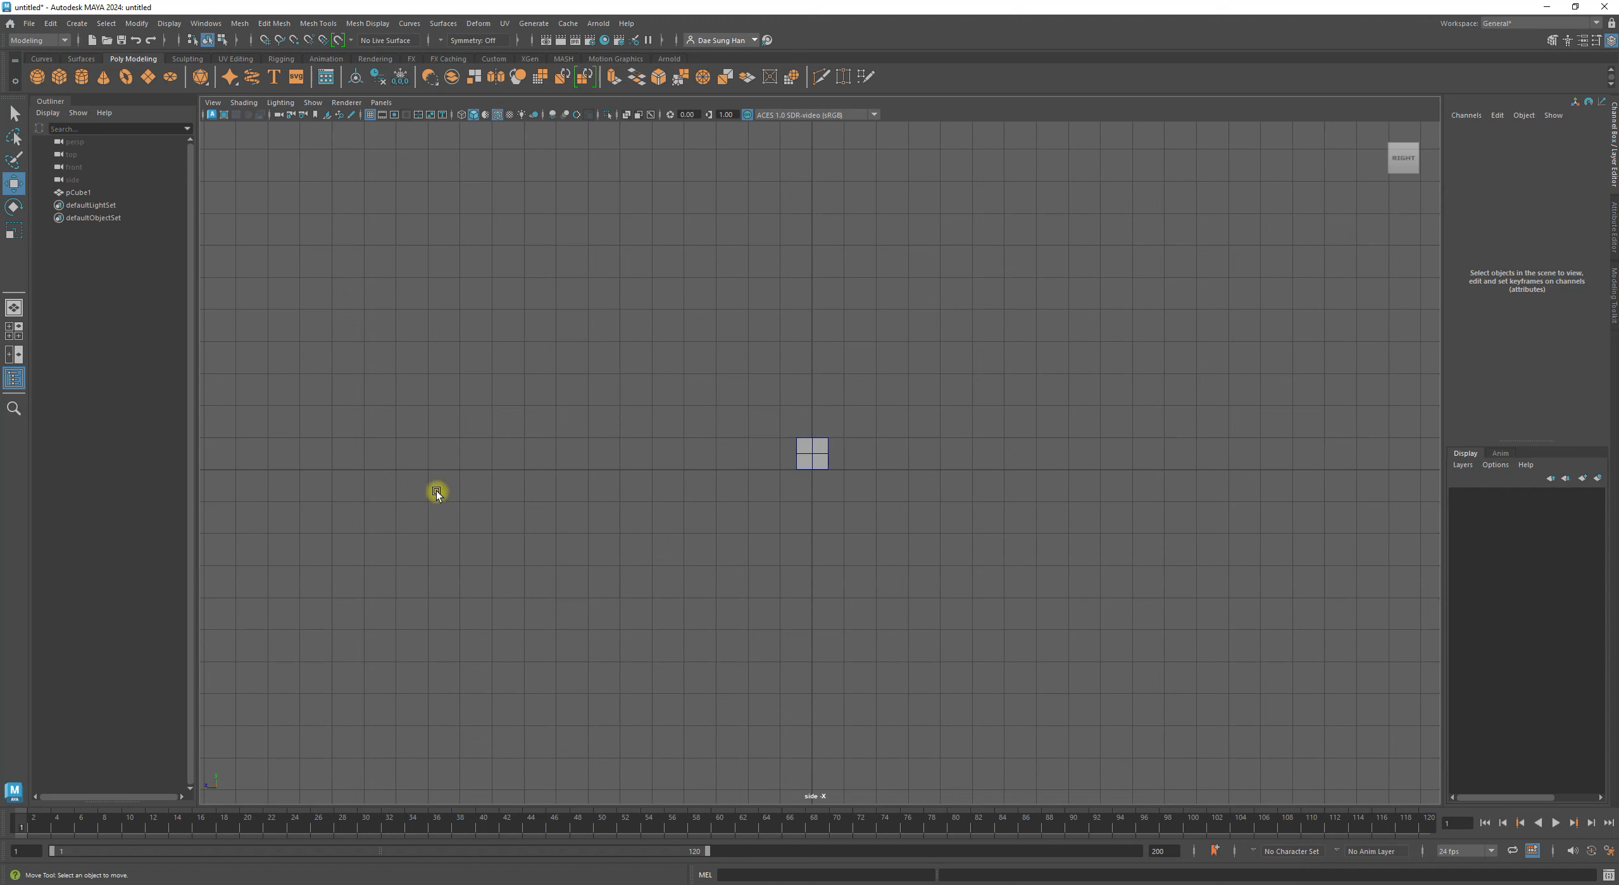
right_click_drag(676, 488, 1189, 607, "alt")
key("ctrl+z")
key("ctrl+z")
key("ctrl+z")
left_click(825, 510)
middle_click_drag(932, 634, 958, 573, "alt")
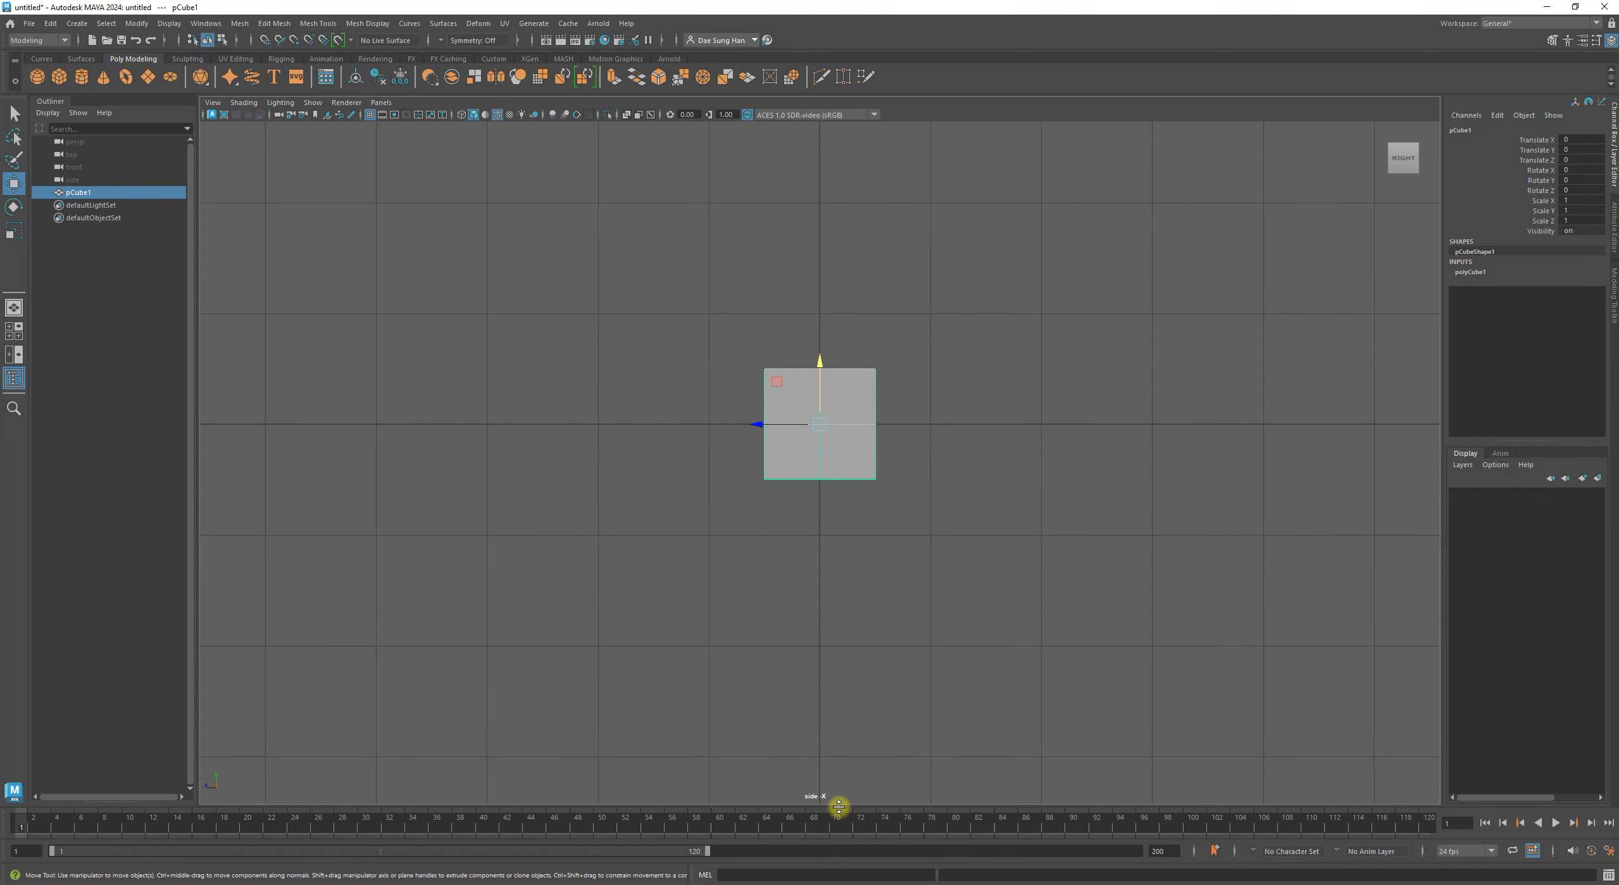
Switch from the side view to the four-view layout and frame the cube in the front and side views.
key("space")
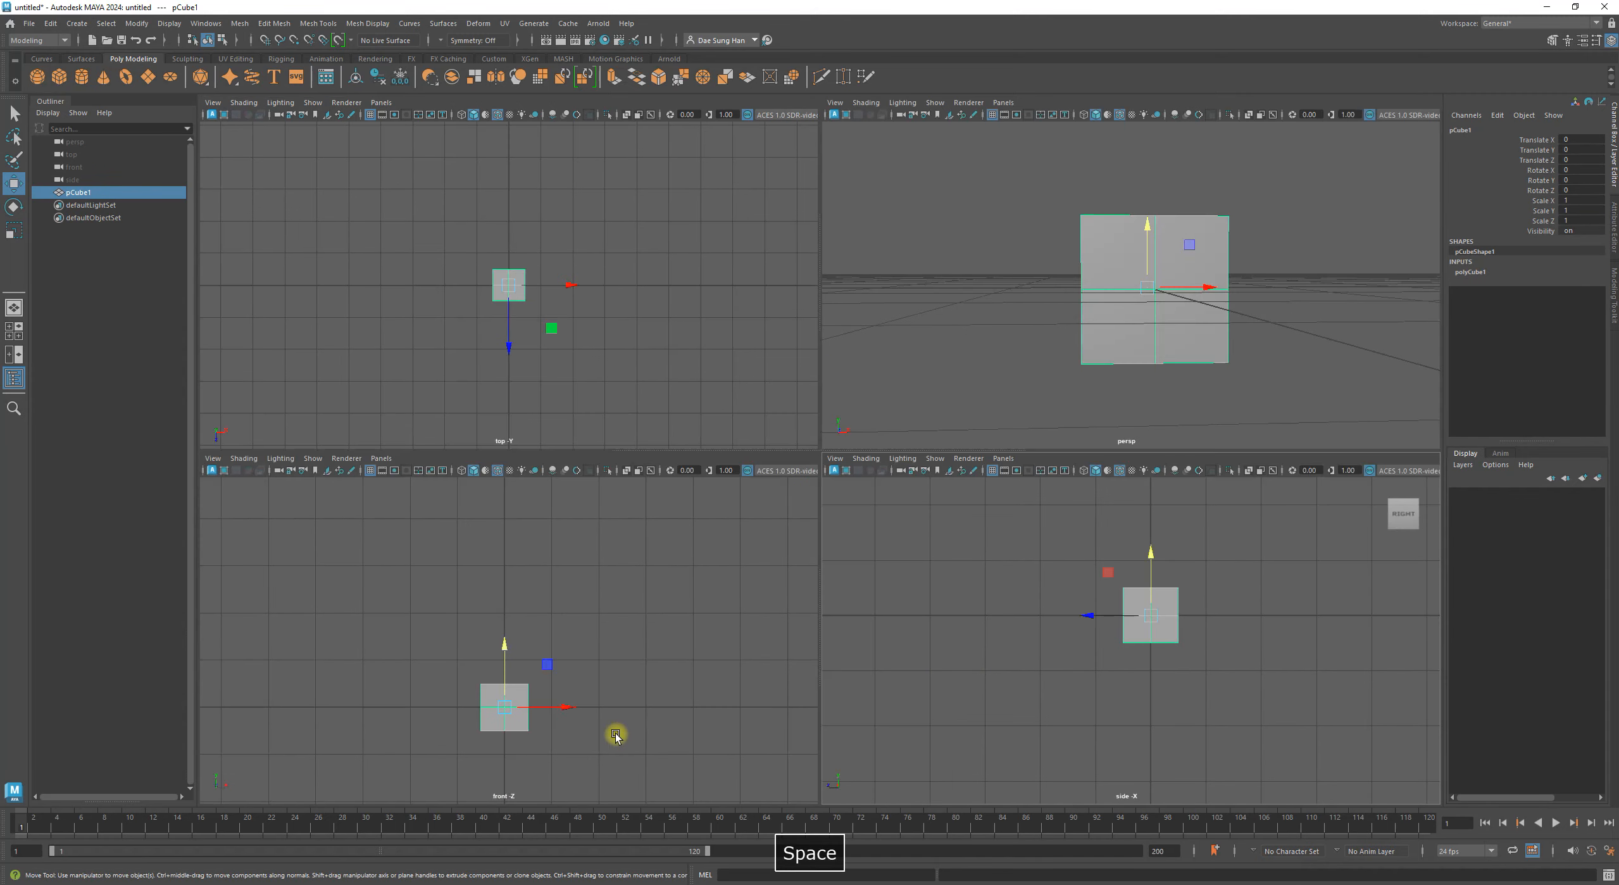
right_click_drag(428, 665, 650, 694, "alt")
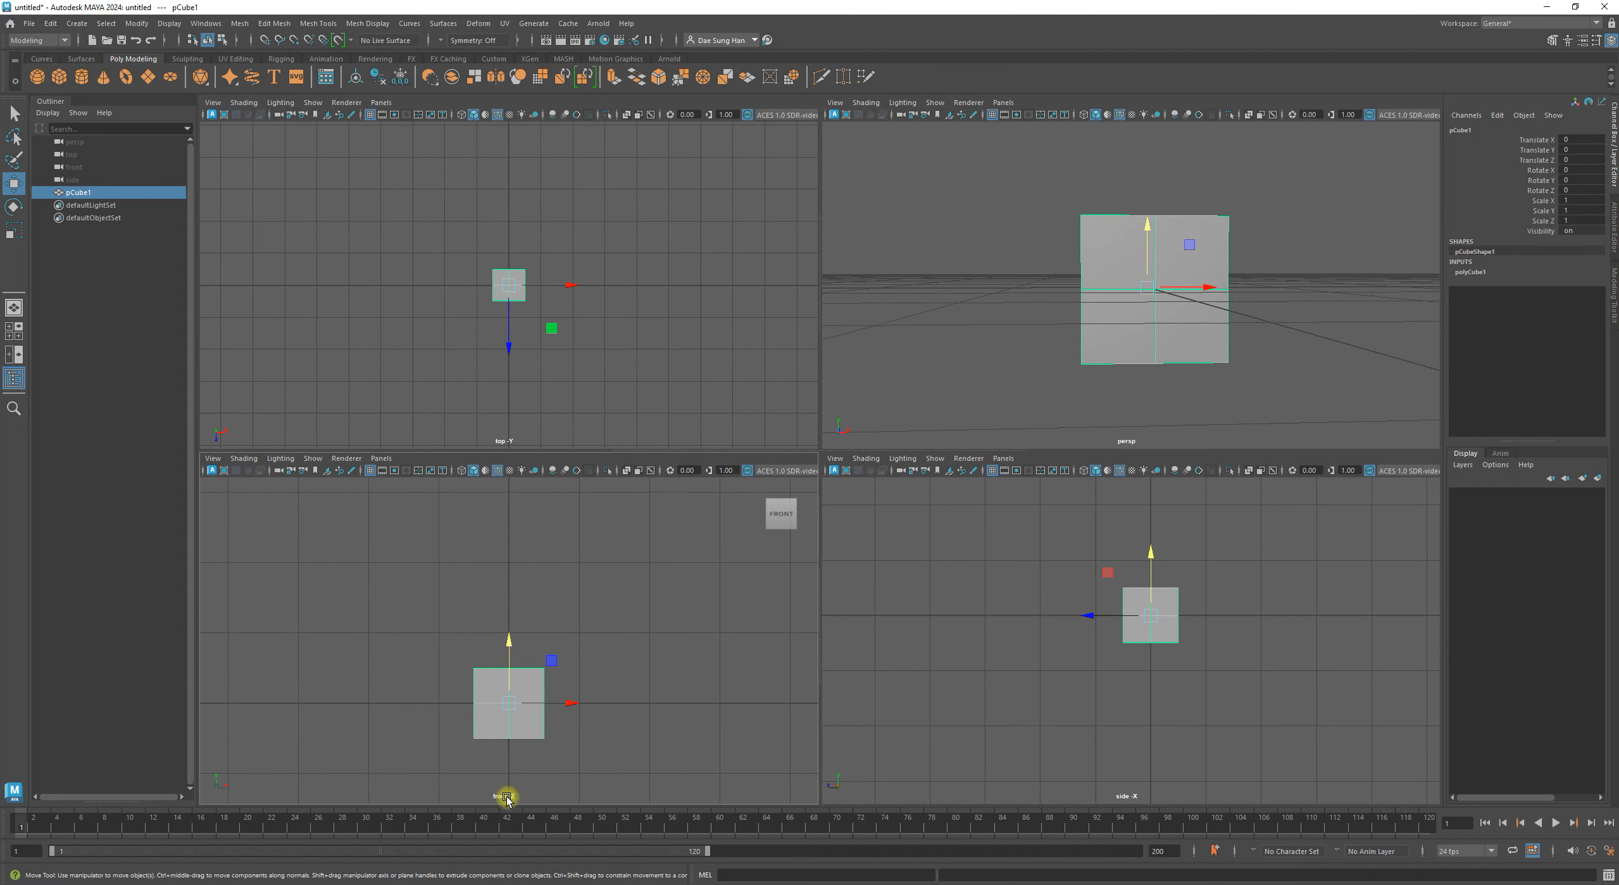
middle_click_drag(1100, 682, 1094, 743, "alt")
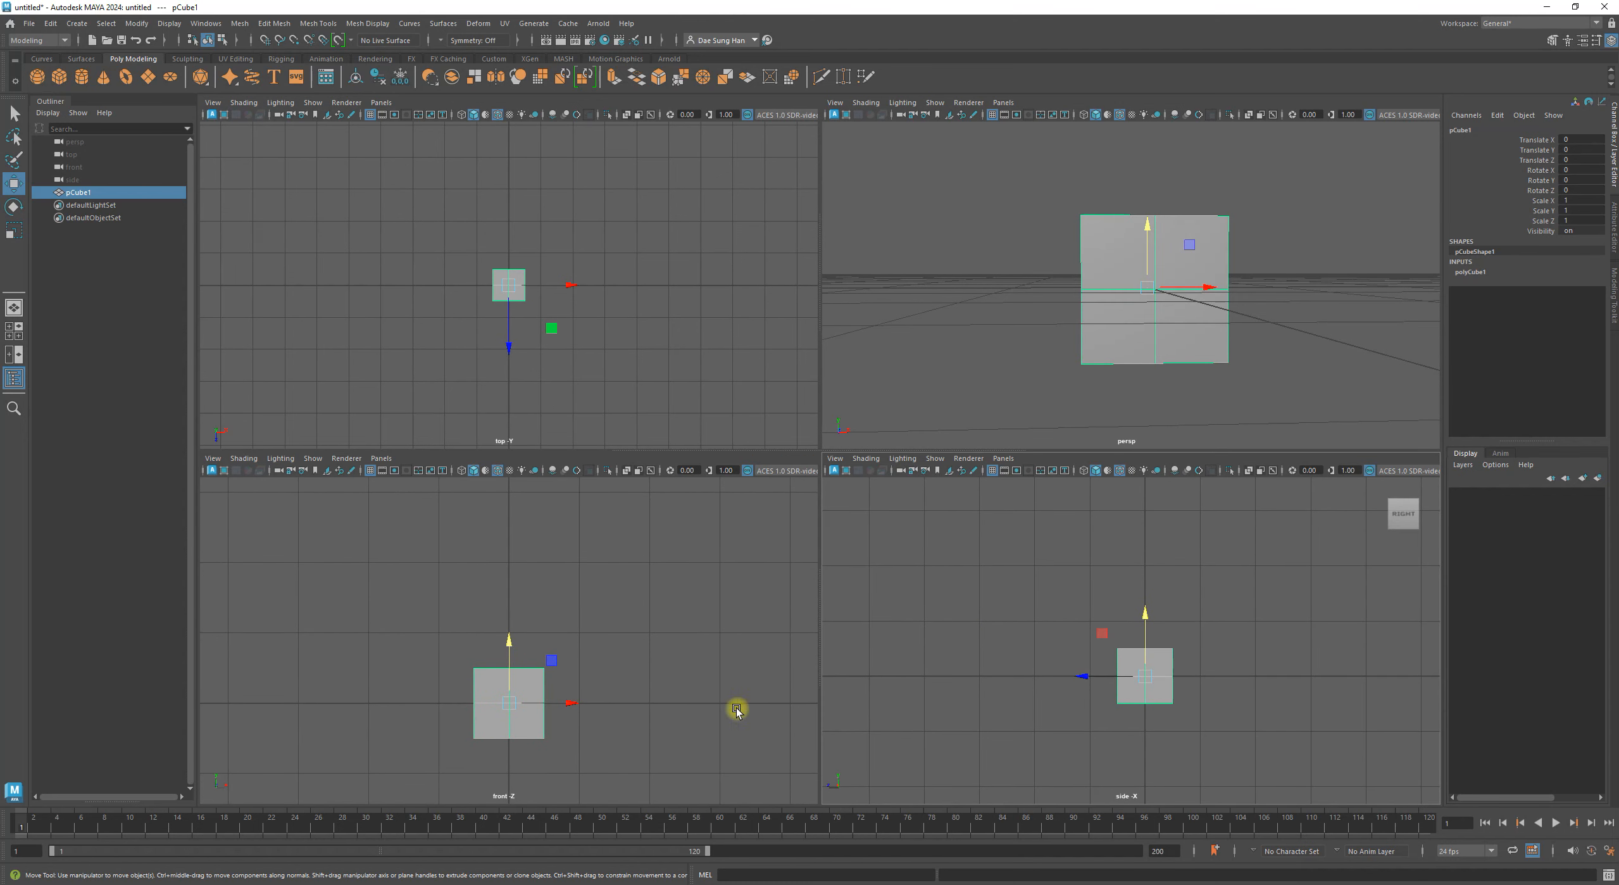
middle_click_drag(743, 695, 727, 668, "alt")
right_click_drag(1190, 696, 1360, 722, "alt")
middle_click_drag(1329, 747, 1319, 682, "alt")
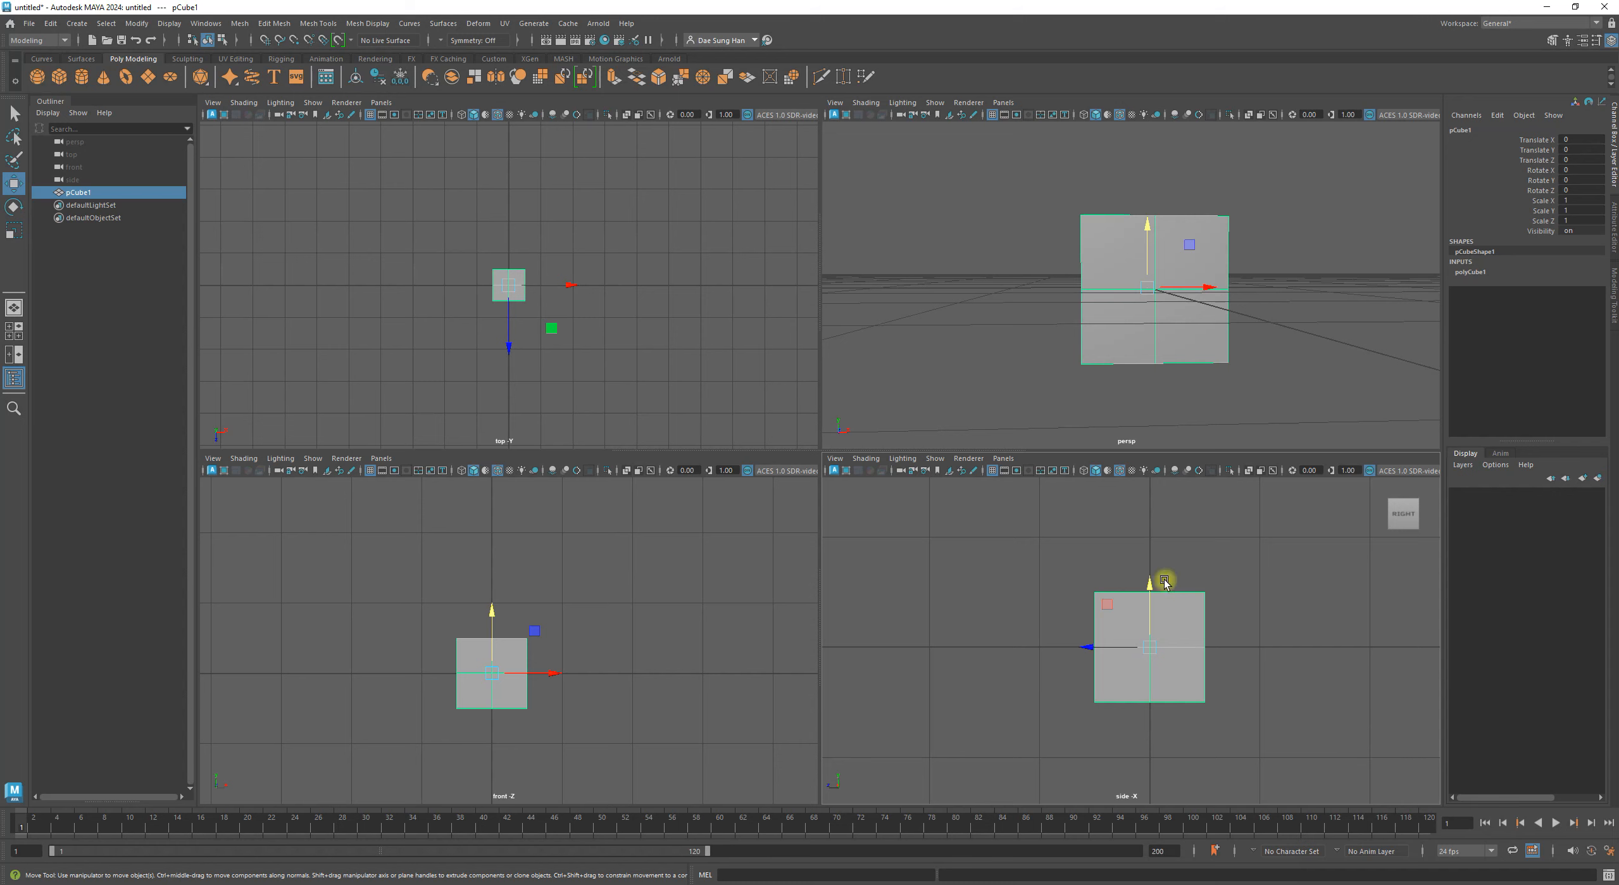
Move the cube's pivot down along Y to its bottom edge with vertex snapping and finish pivot editing.
left_click(1090, 647)
left_click(1149, 590)
key("w")
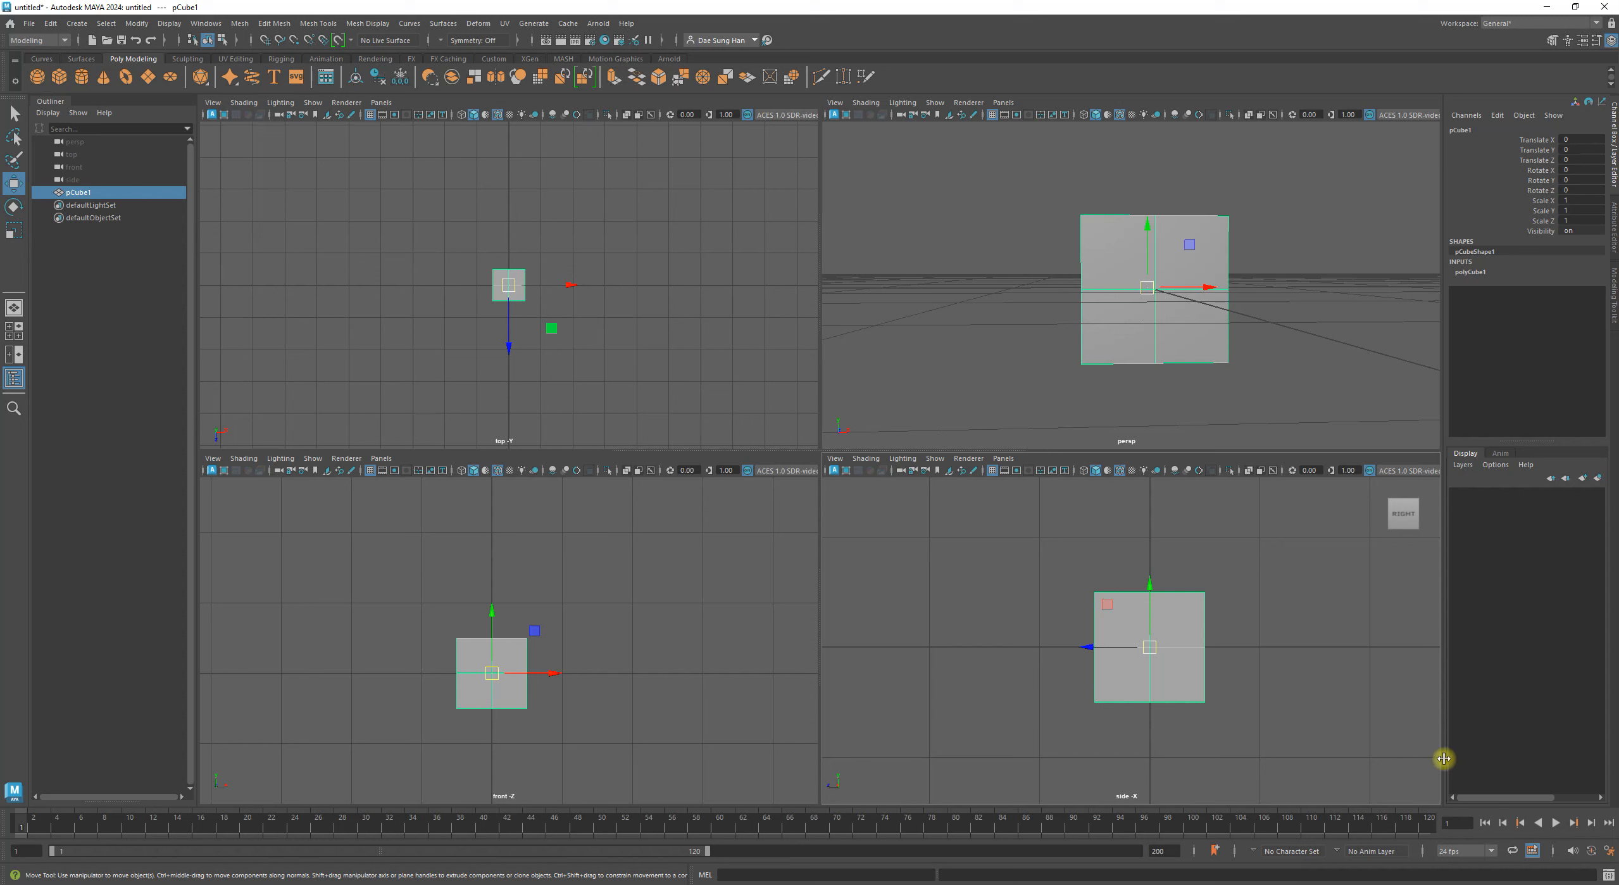
key("d")
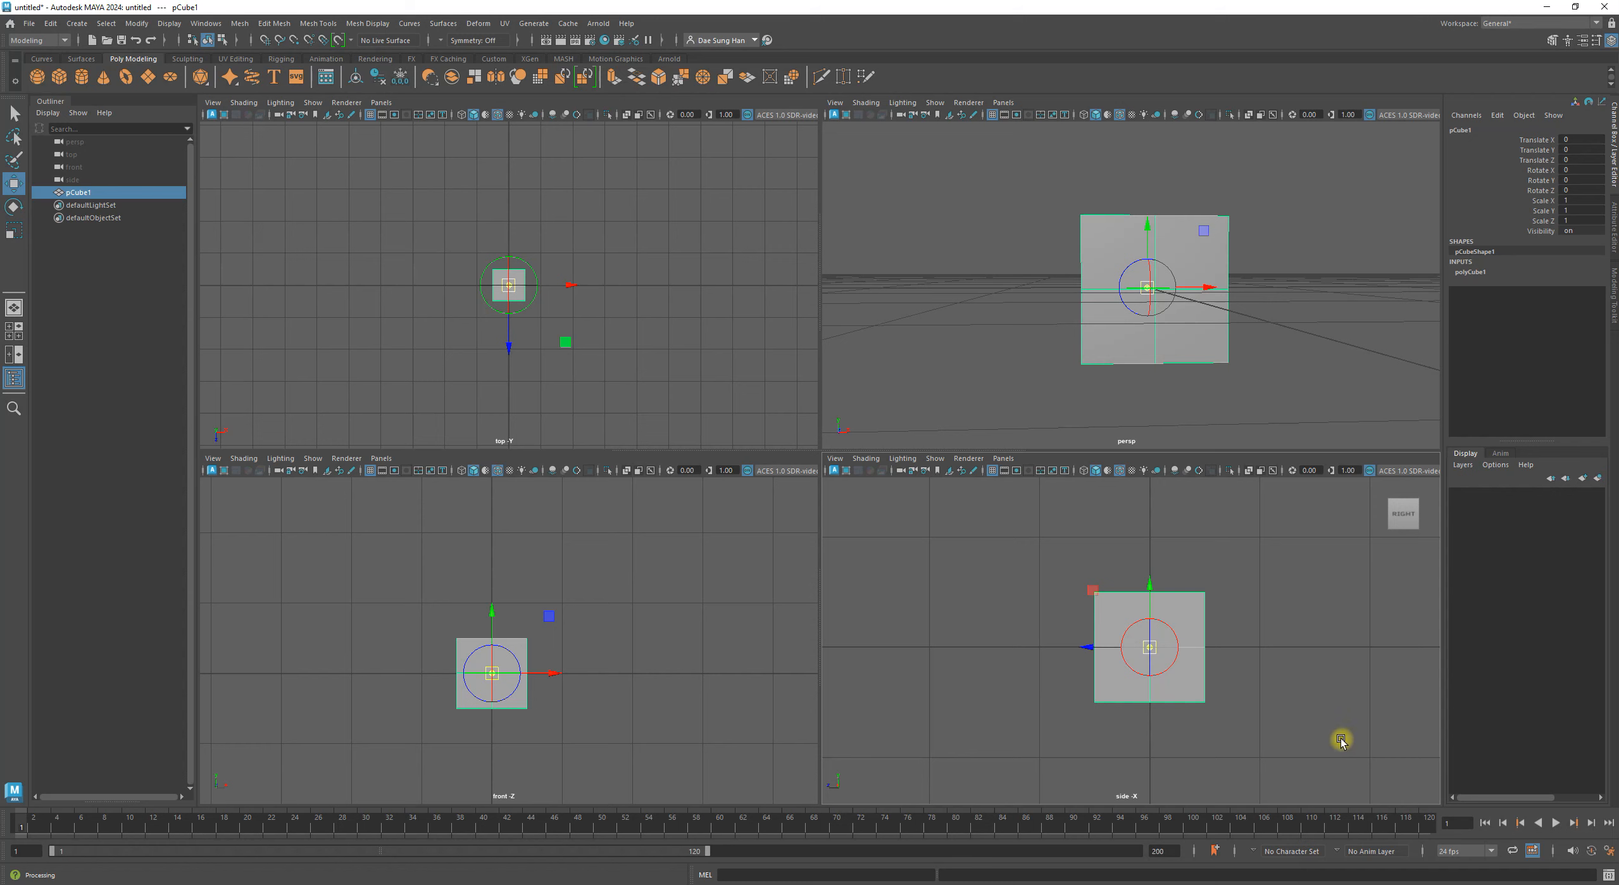
key("v")
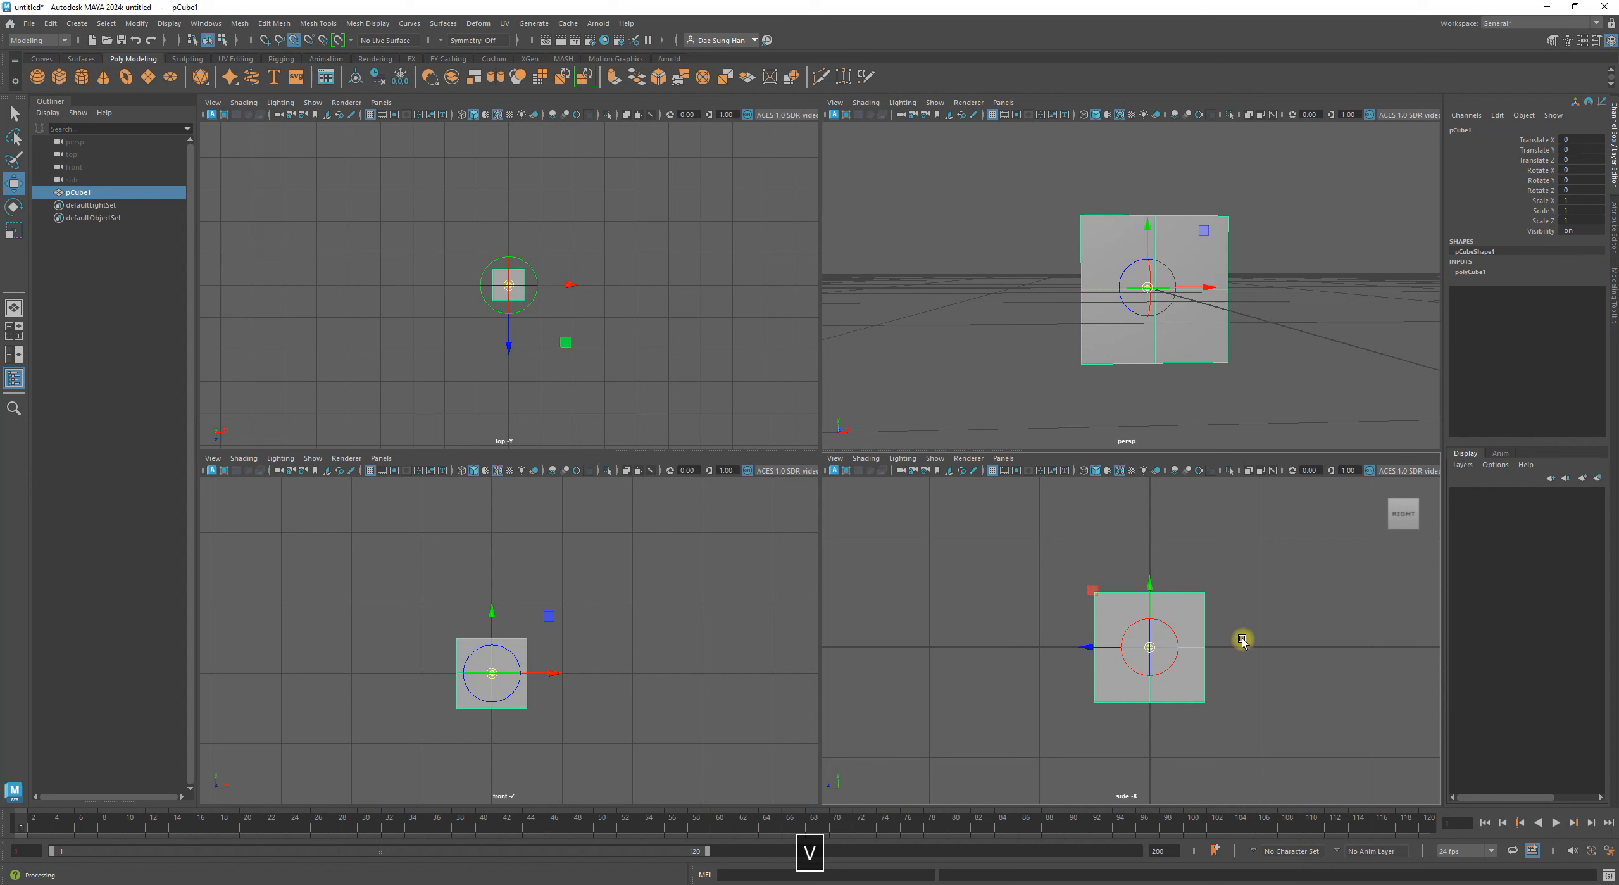
left_click(1152, 581)
left_click_drag(1150, 581, 1149, 689)
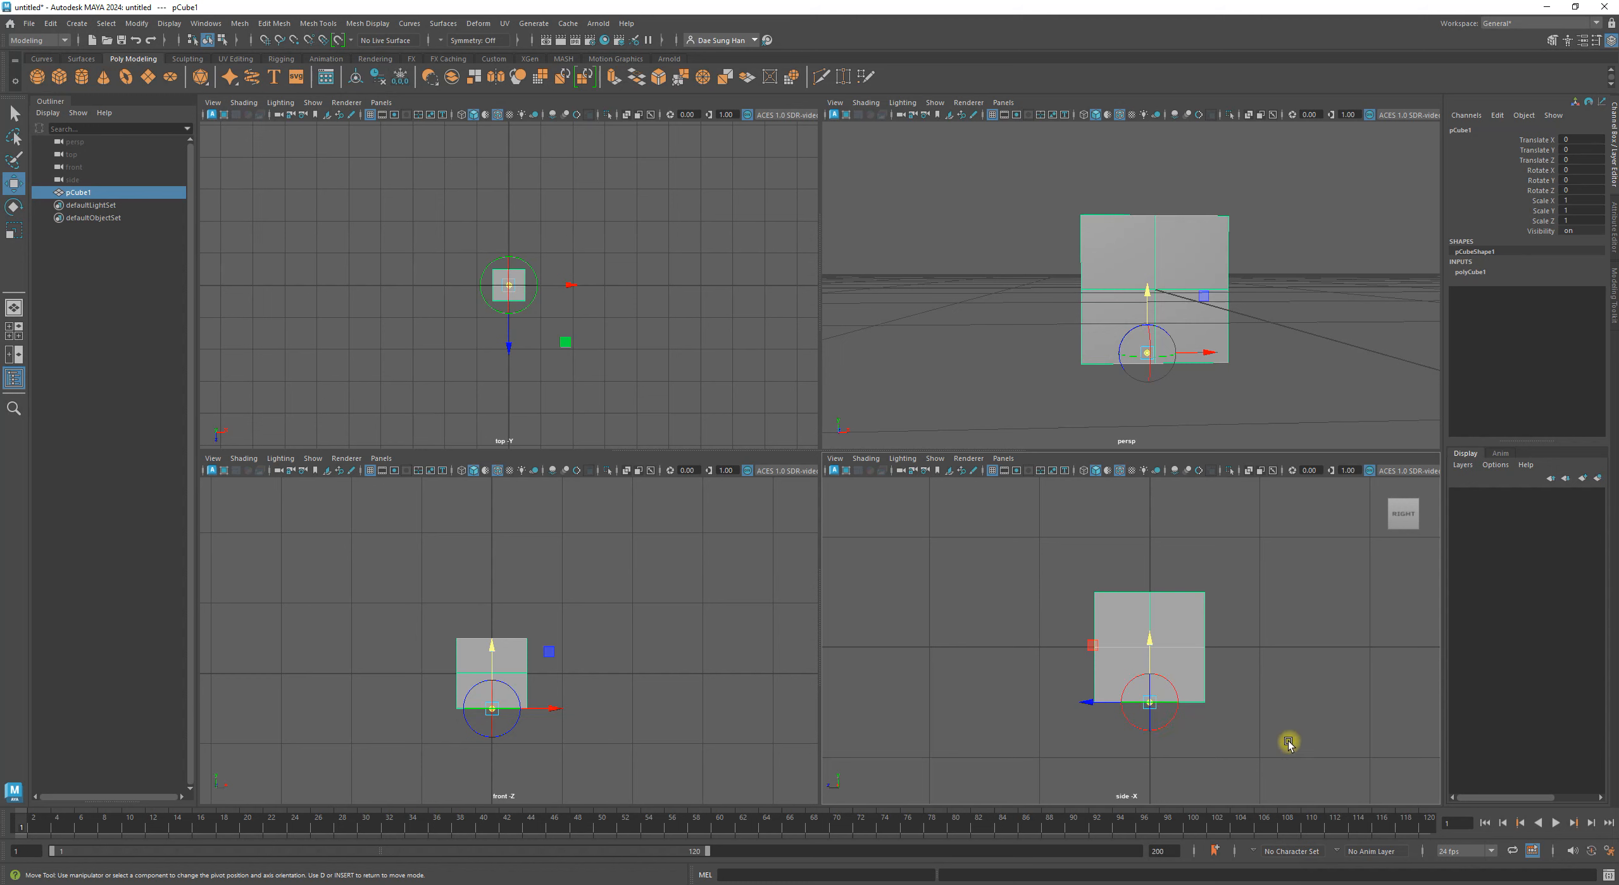
key("d")
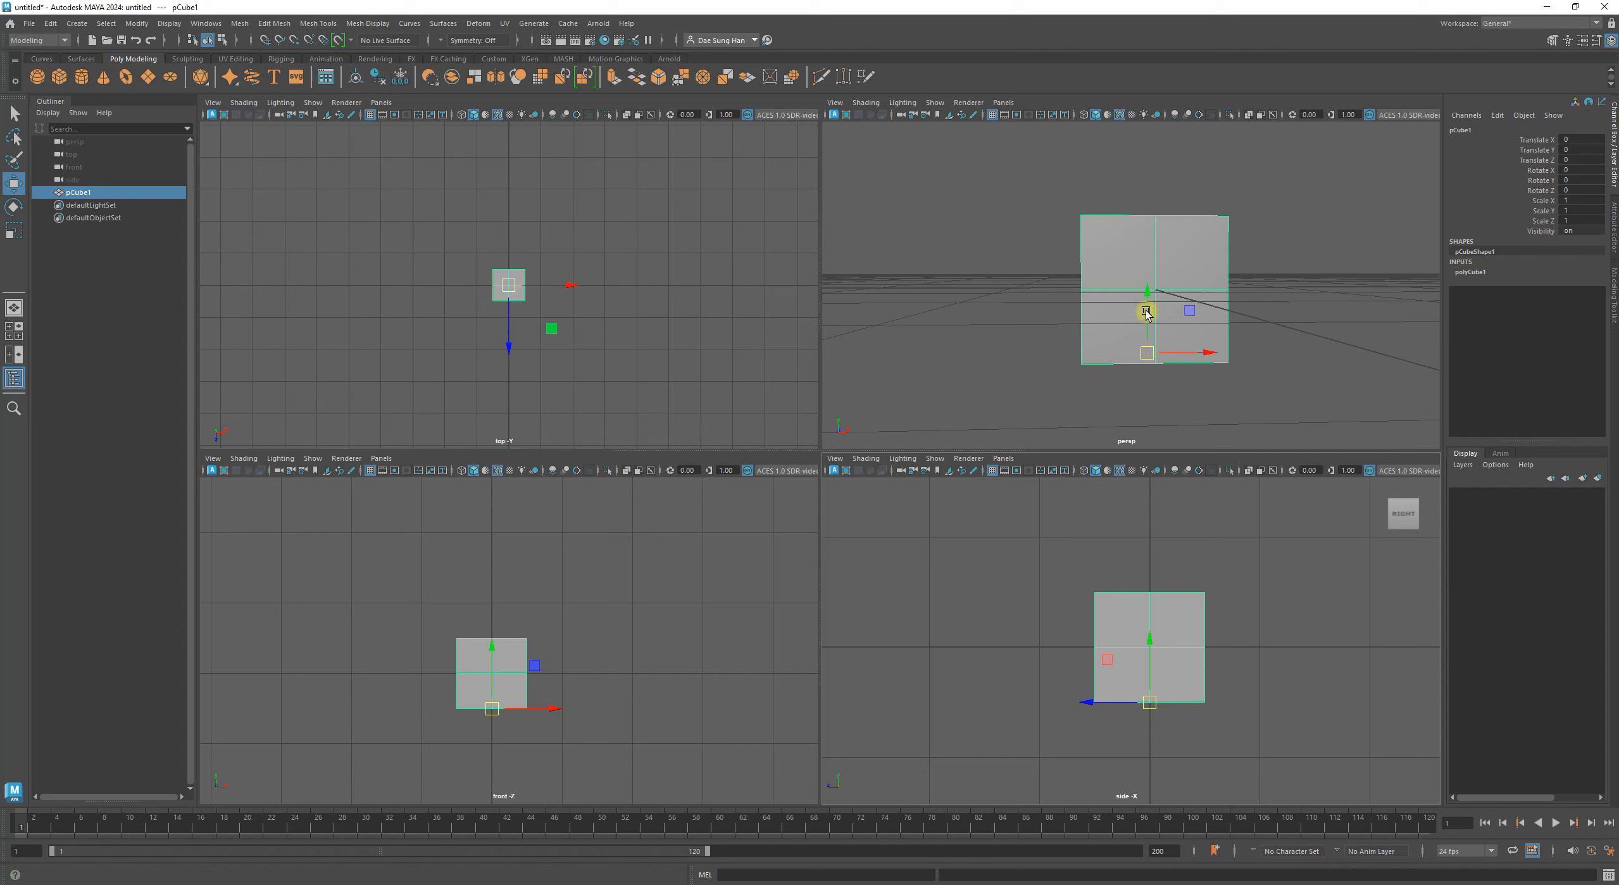
Raise the cube along Y onto the grid and set its Translate Y to exactly 0.5.
left_click_drag(1146, 636, 1154, 579)
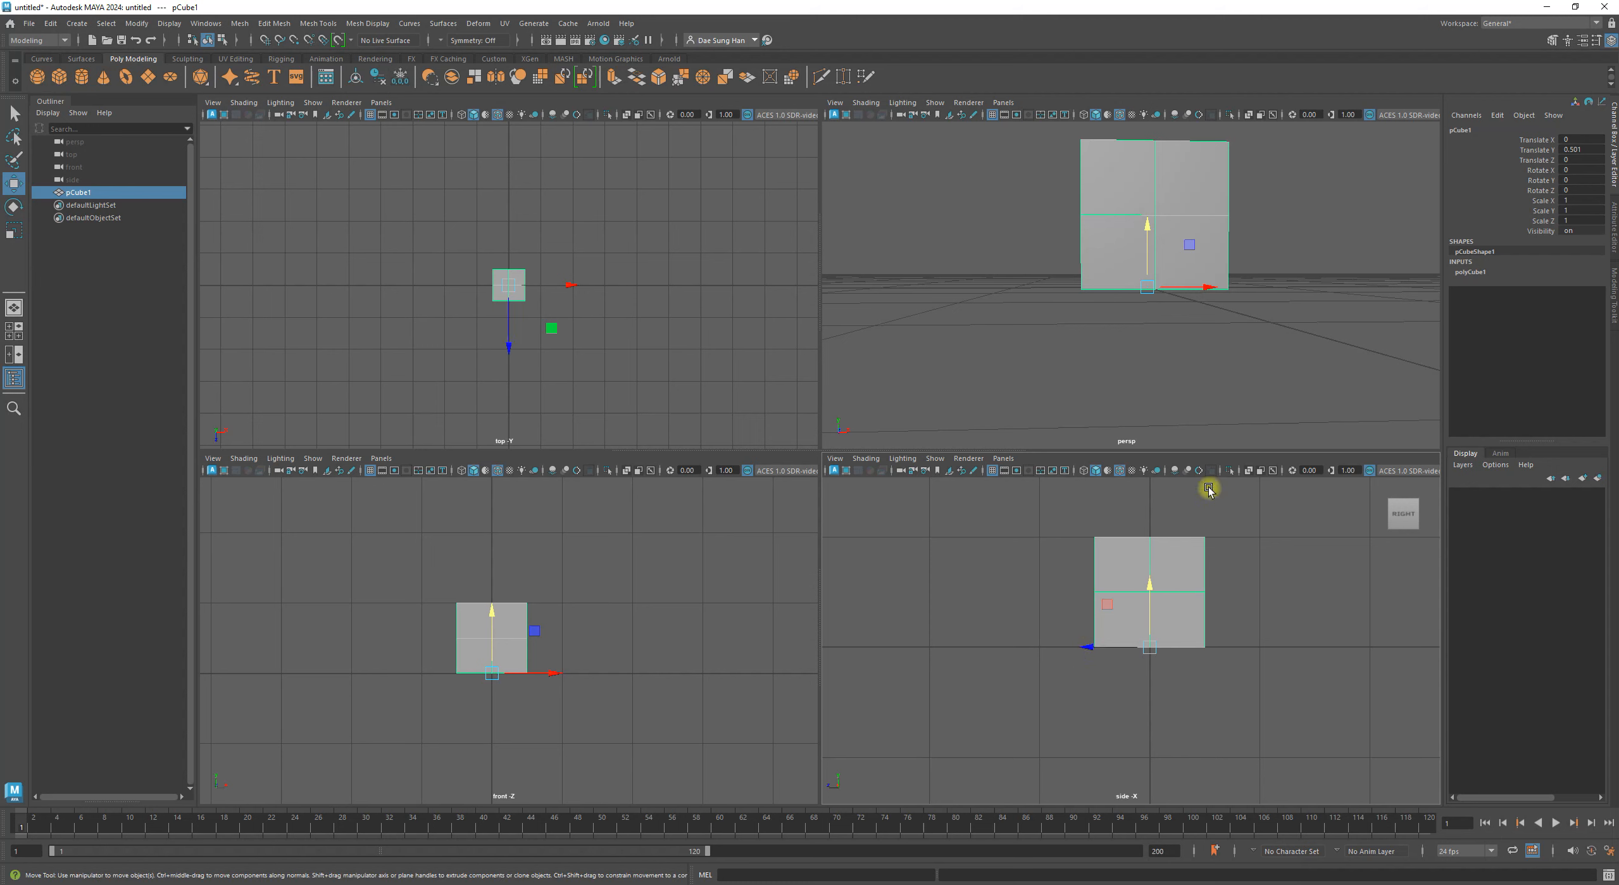
double_click(1563, 149)
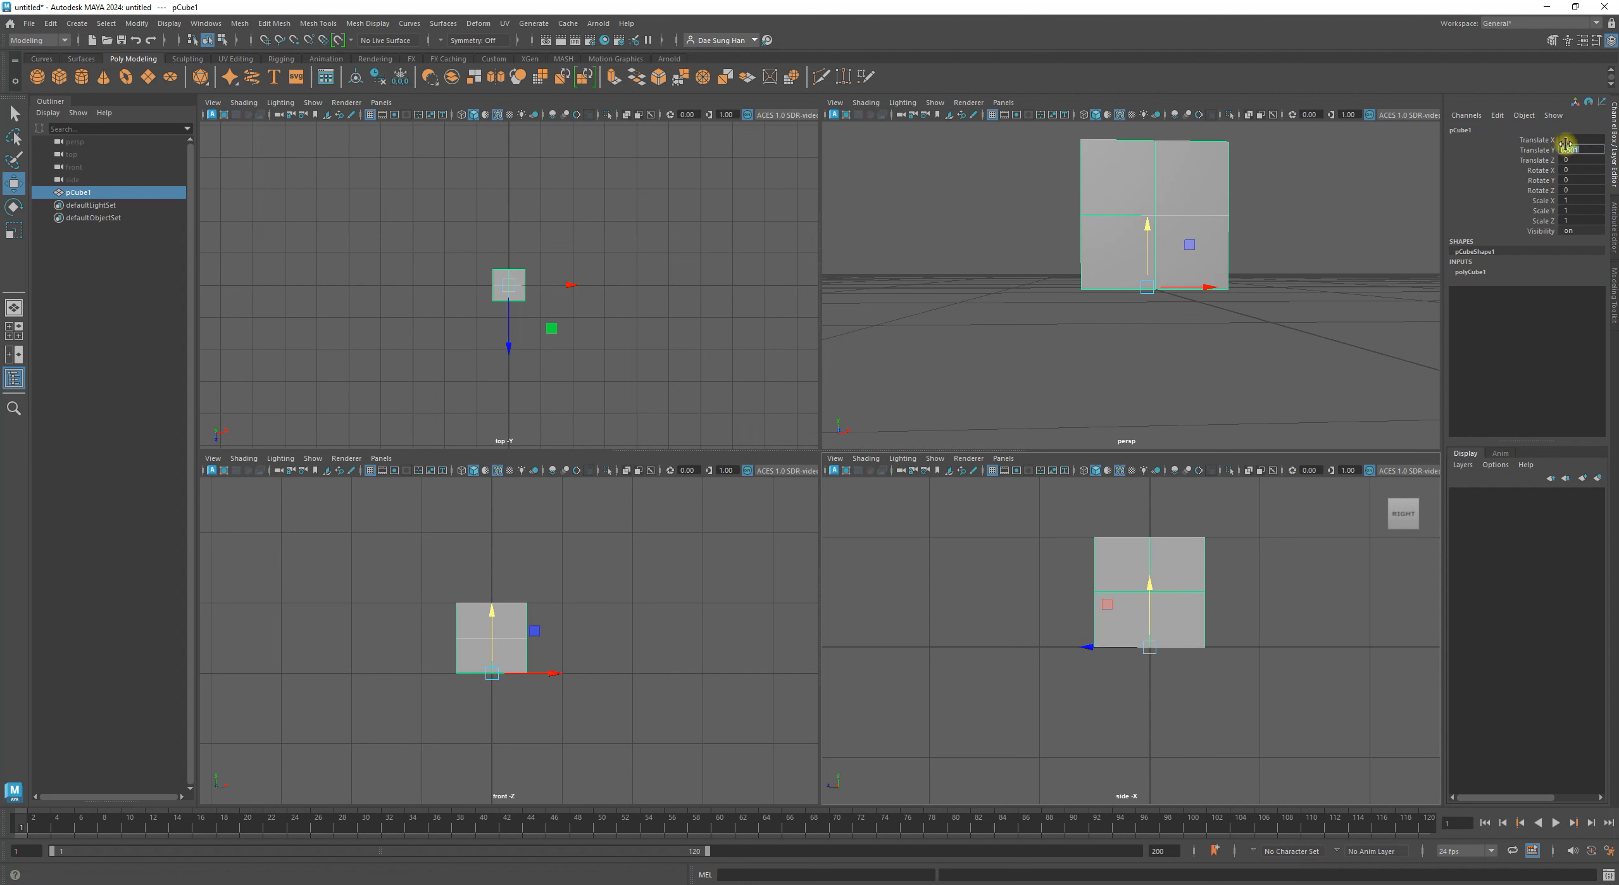
type("0.5")
key("Return")
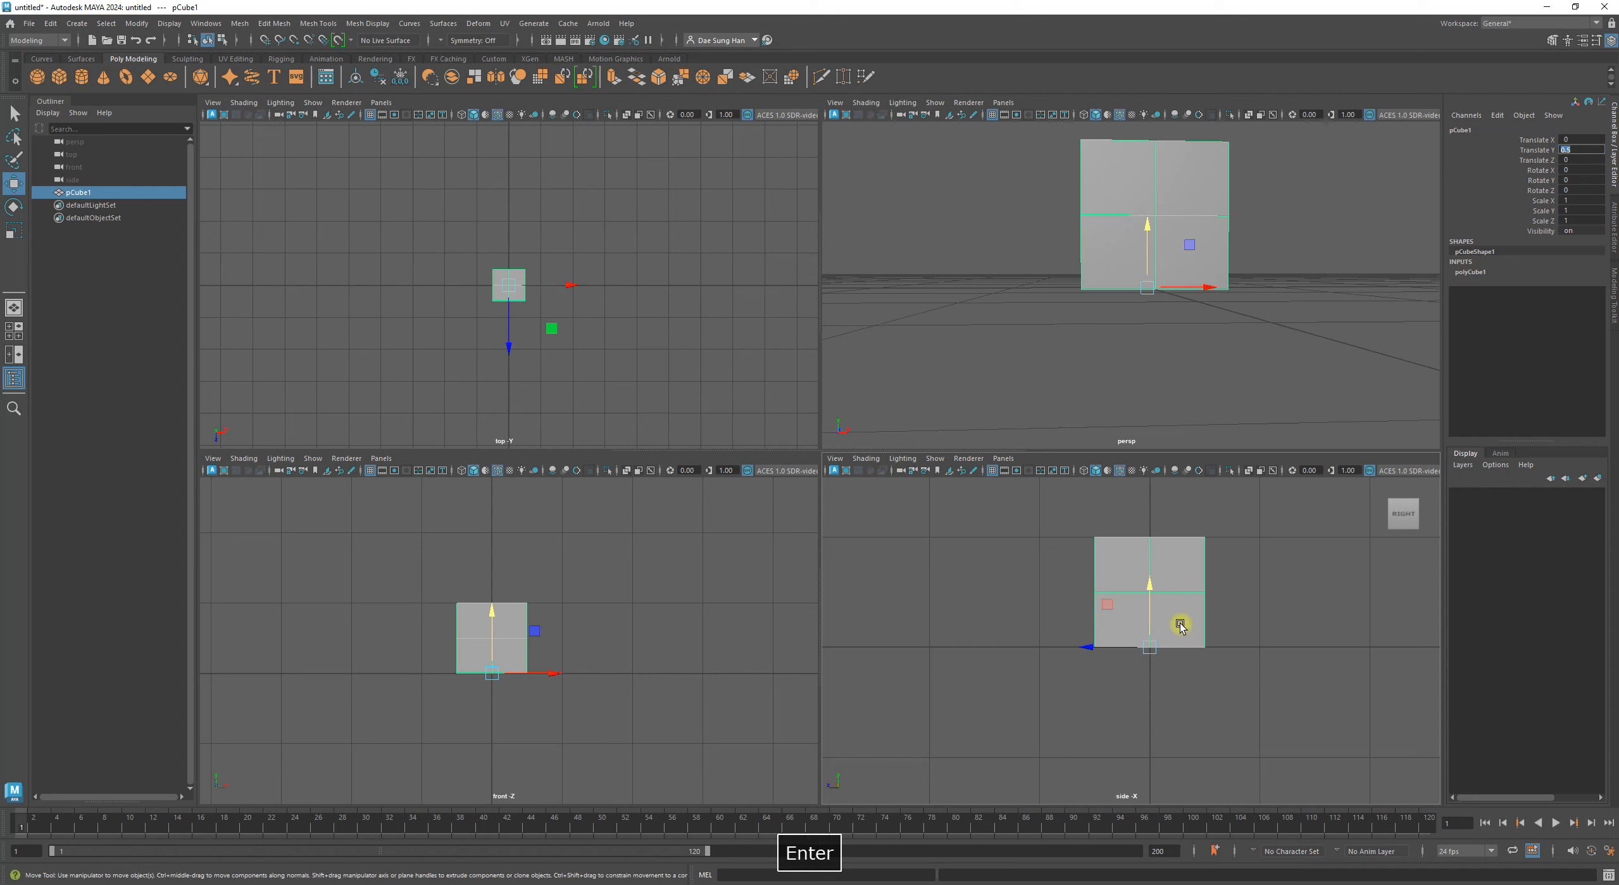
middle_click_drag(1208, 613, 1175, 571, "alt")
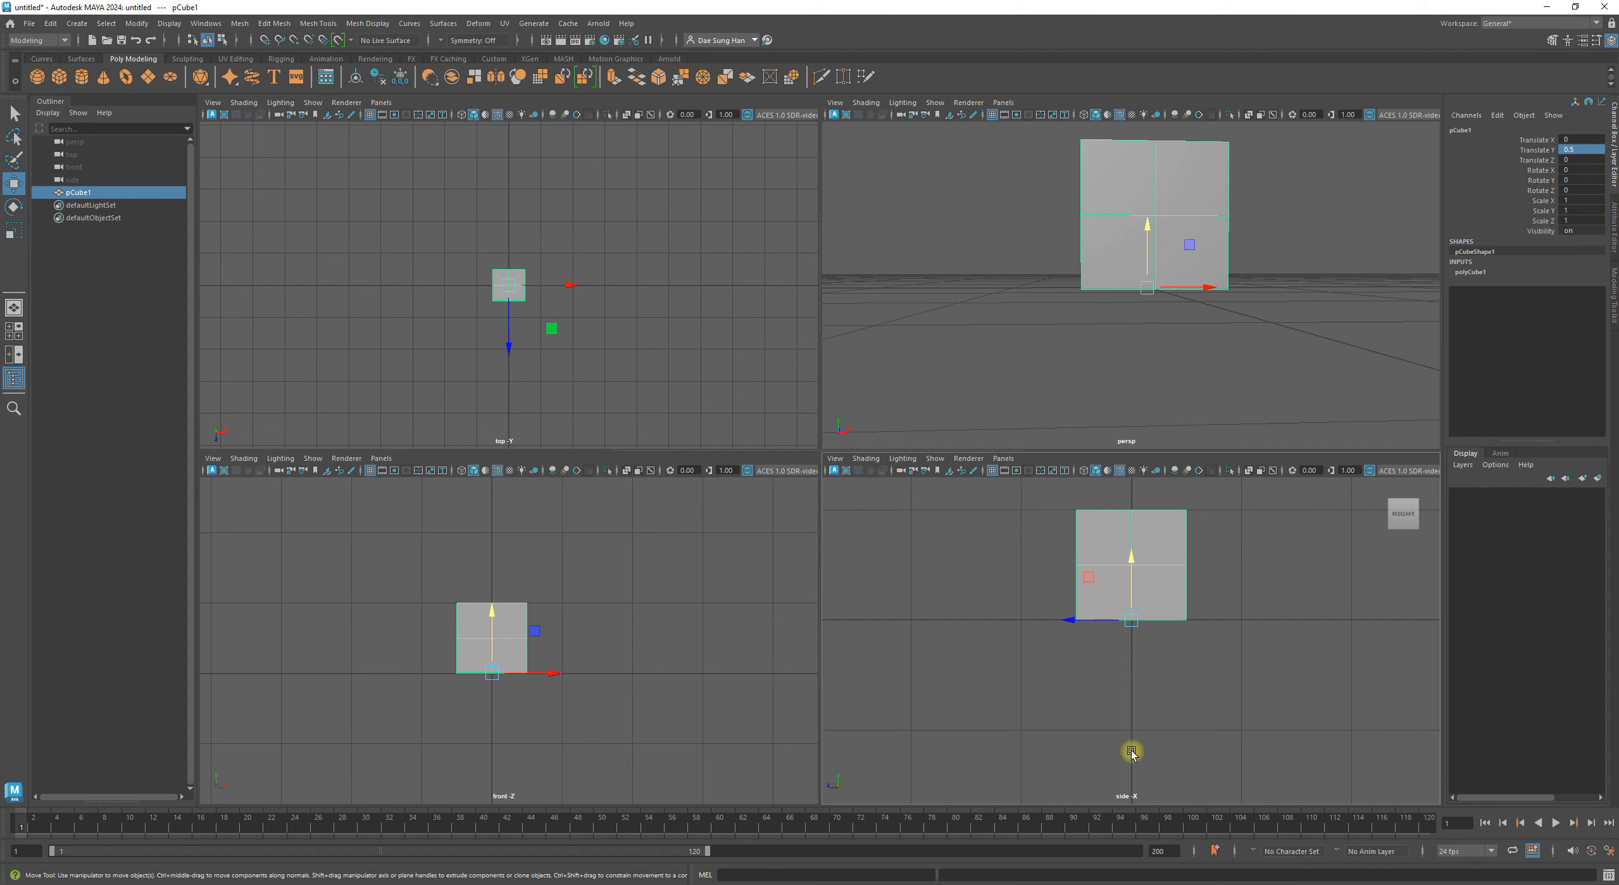
middle_click_drag(1156, 650, 1163, 692, "alt")
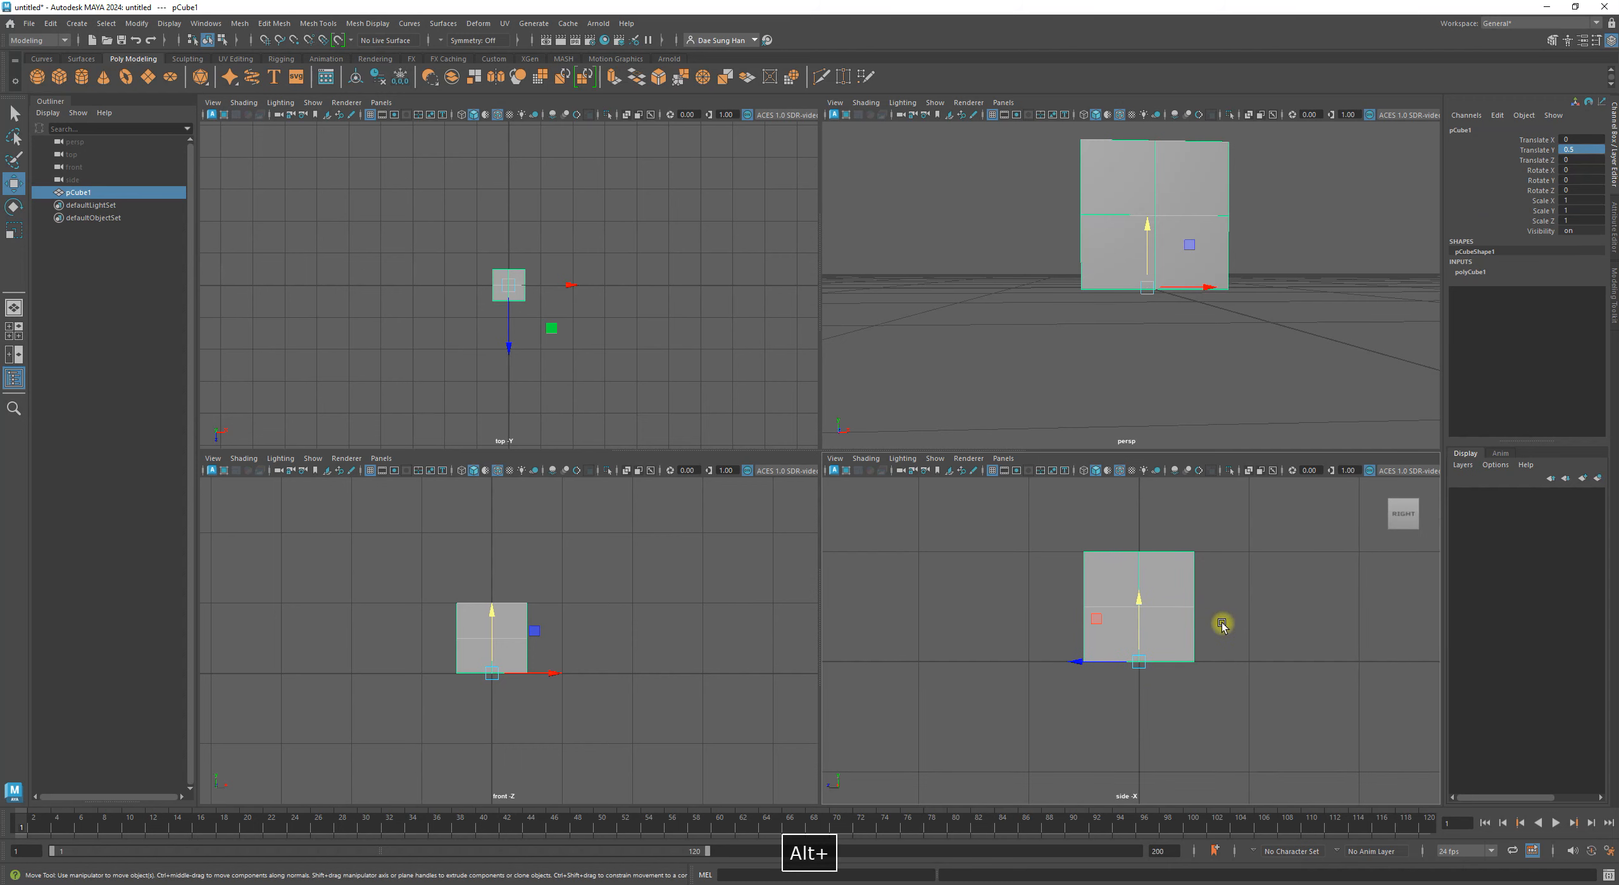
Maximize the perspective view, move the cube along X to about -3.15, and deselect it.
left_click_drag(1191, 175, 1174, 256, "alt")
key("space")
left_click_drag(806, 565, 1008, 533, "alt")
left_click(1069, 567)
left_click(910, 495)
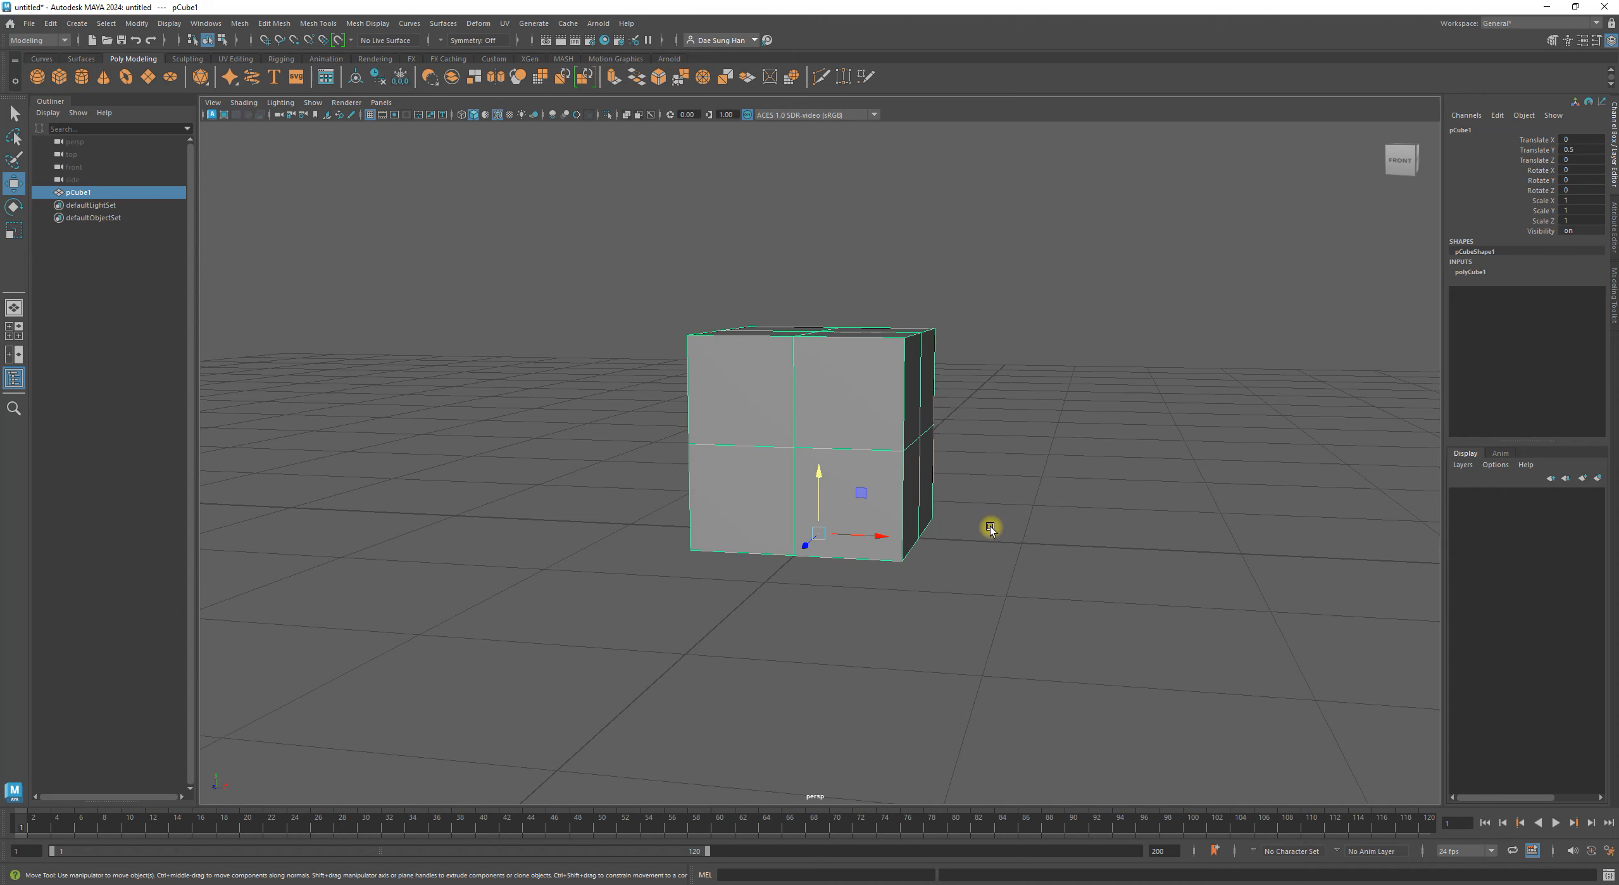
left_click_drag(1023, 473, 936, 456, "alt")
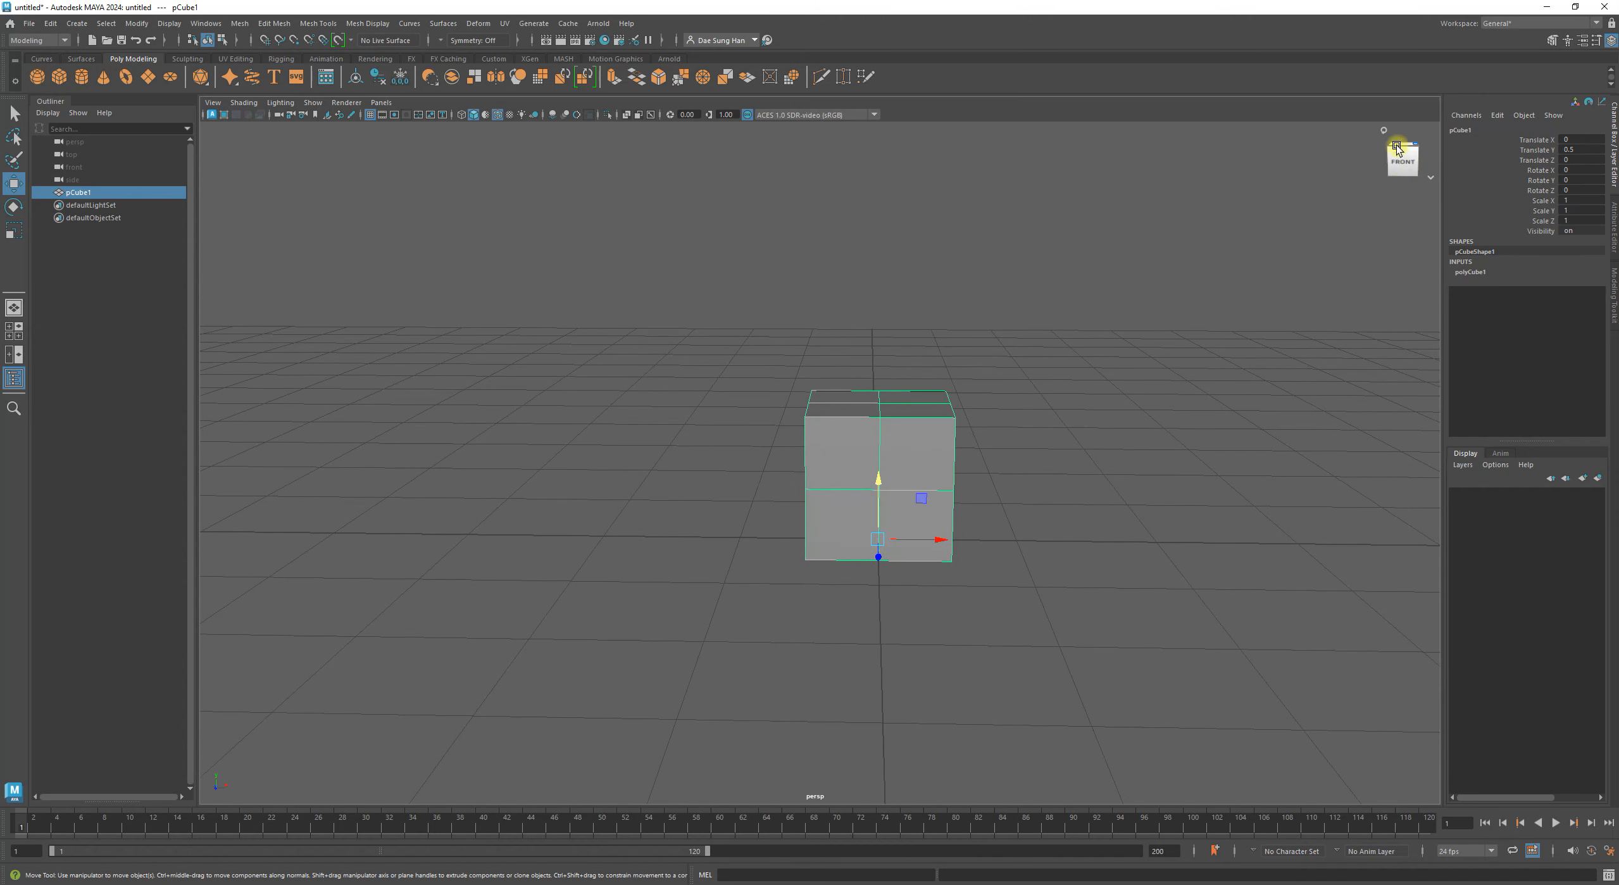
left_click_drag(1392, 159, 1199, 307, "alt")
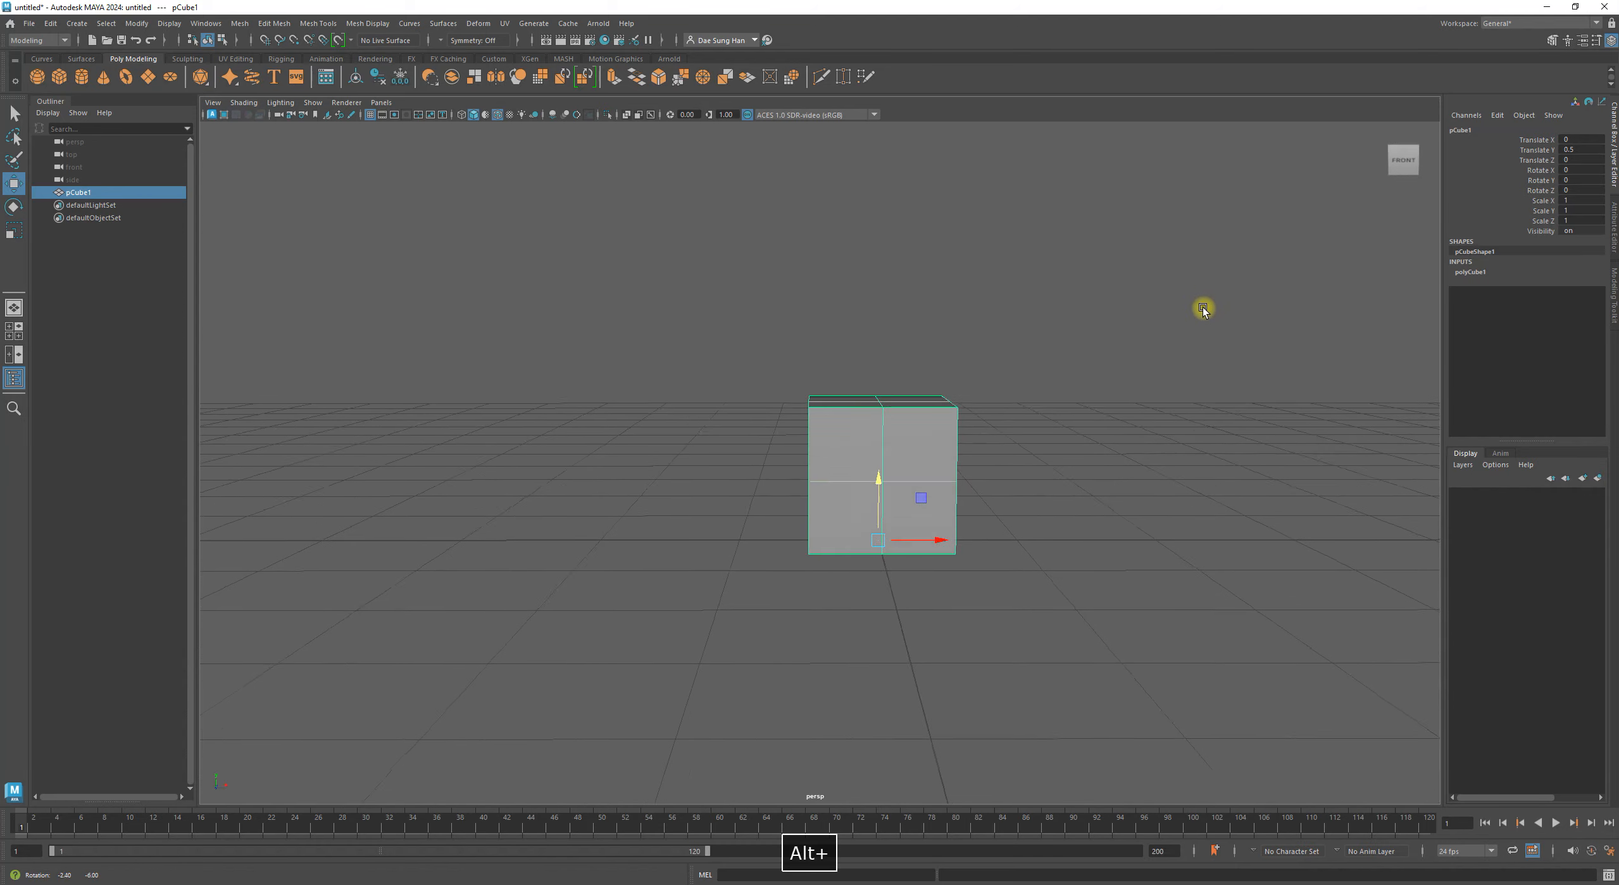
left_click_drag(952, 542, 600, 545)
left_click(716, 602)
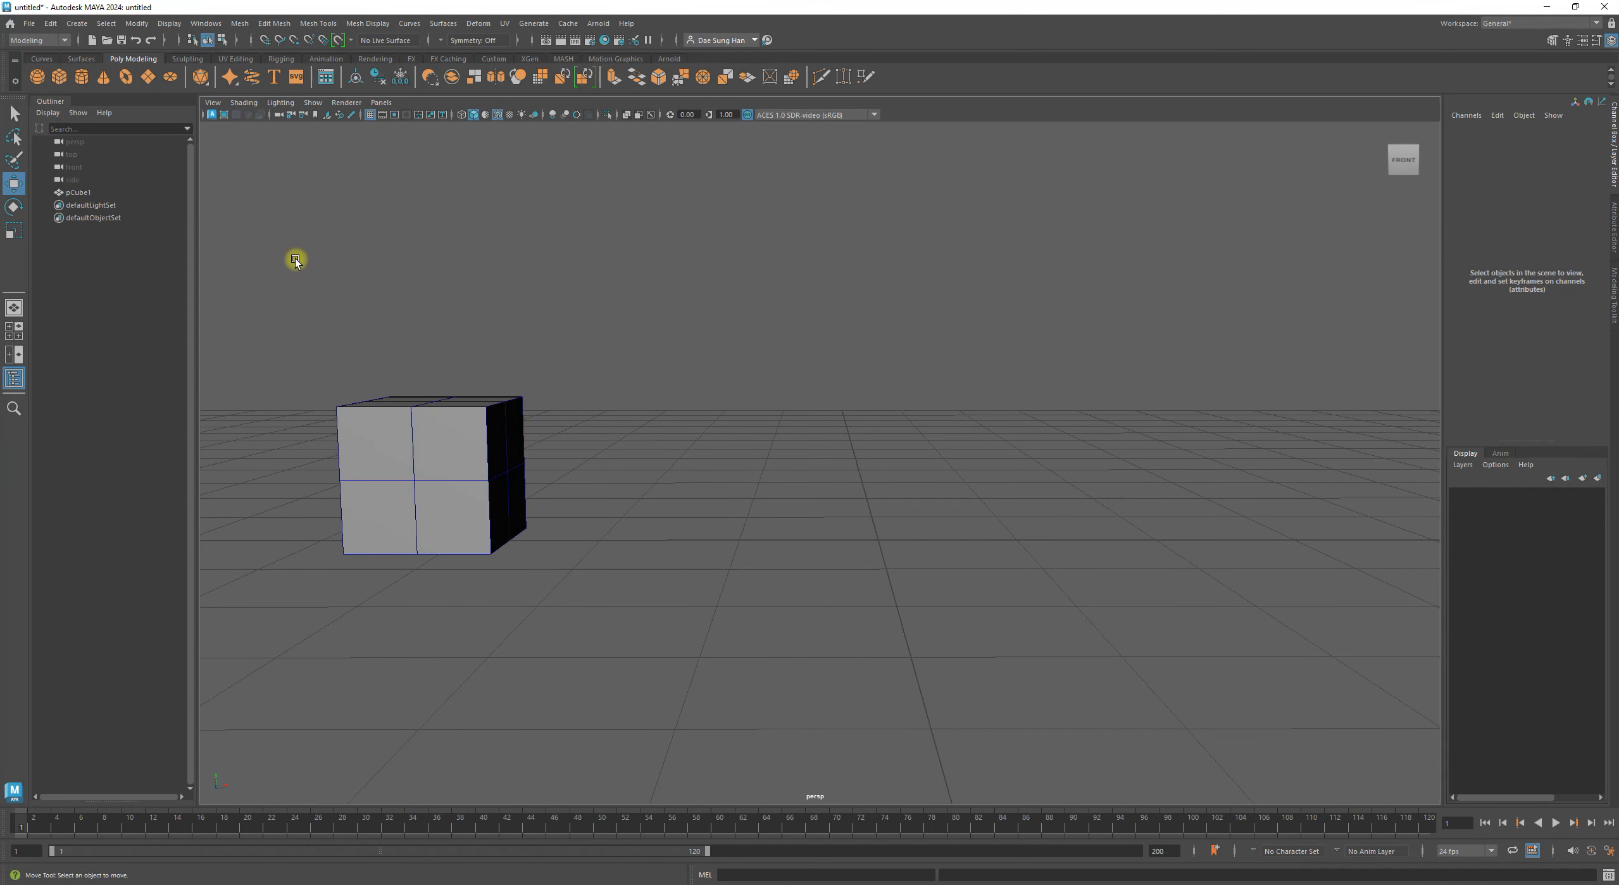
Create a polygon cylinder at the origin beside the cube.
left_click(87, 24)
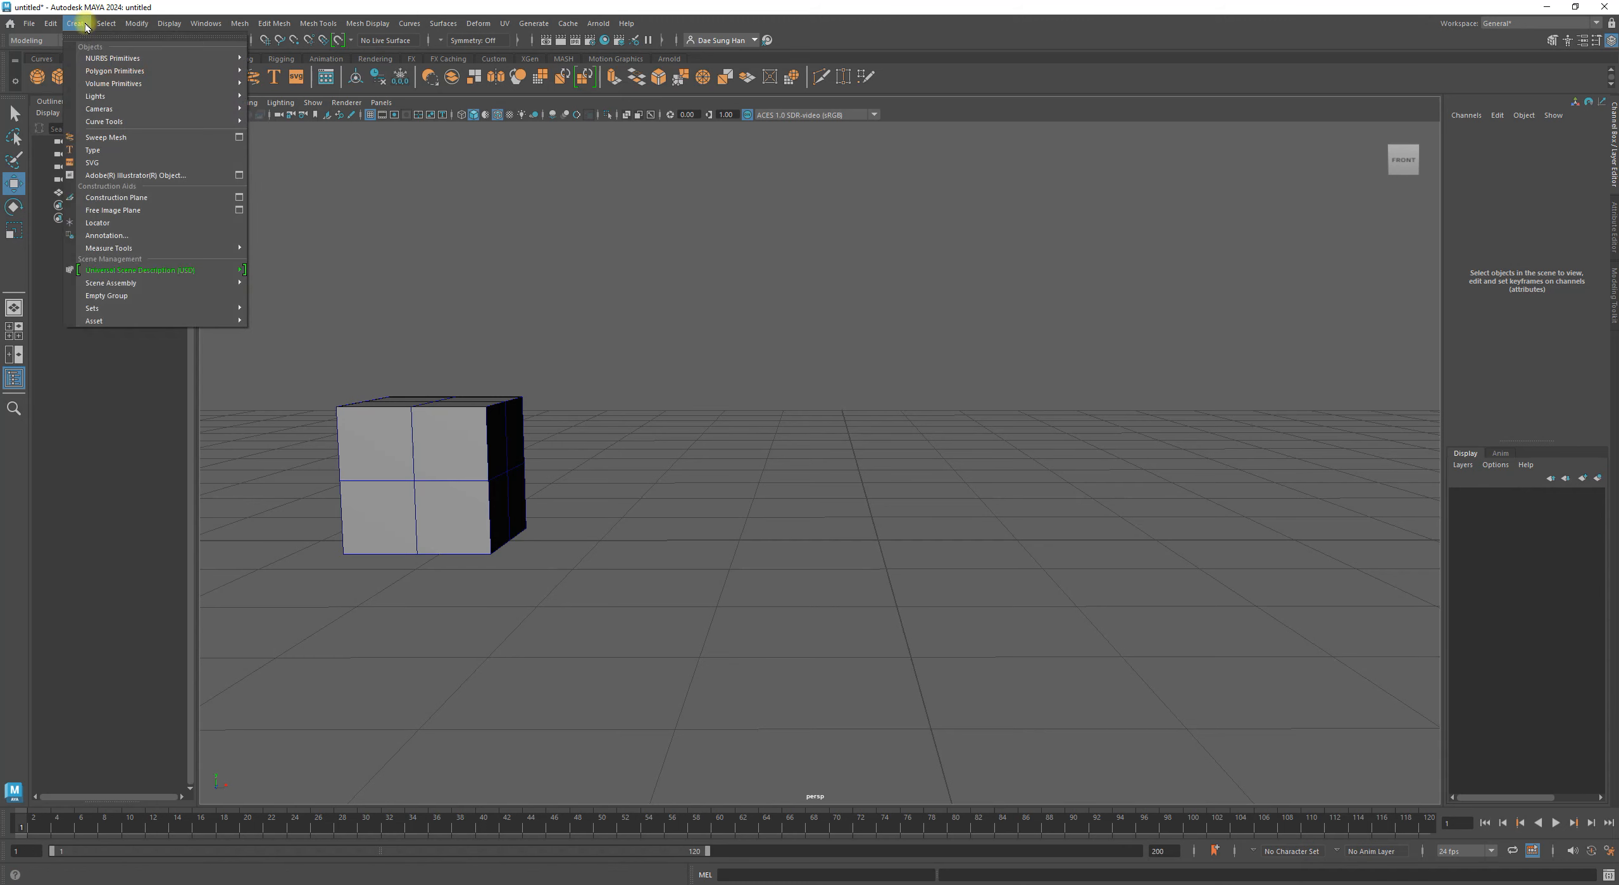
mouse_move(117, 70)
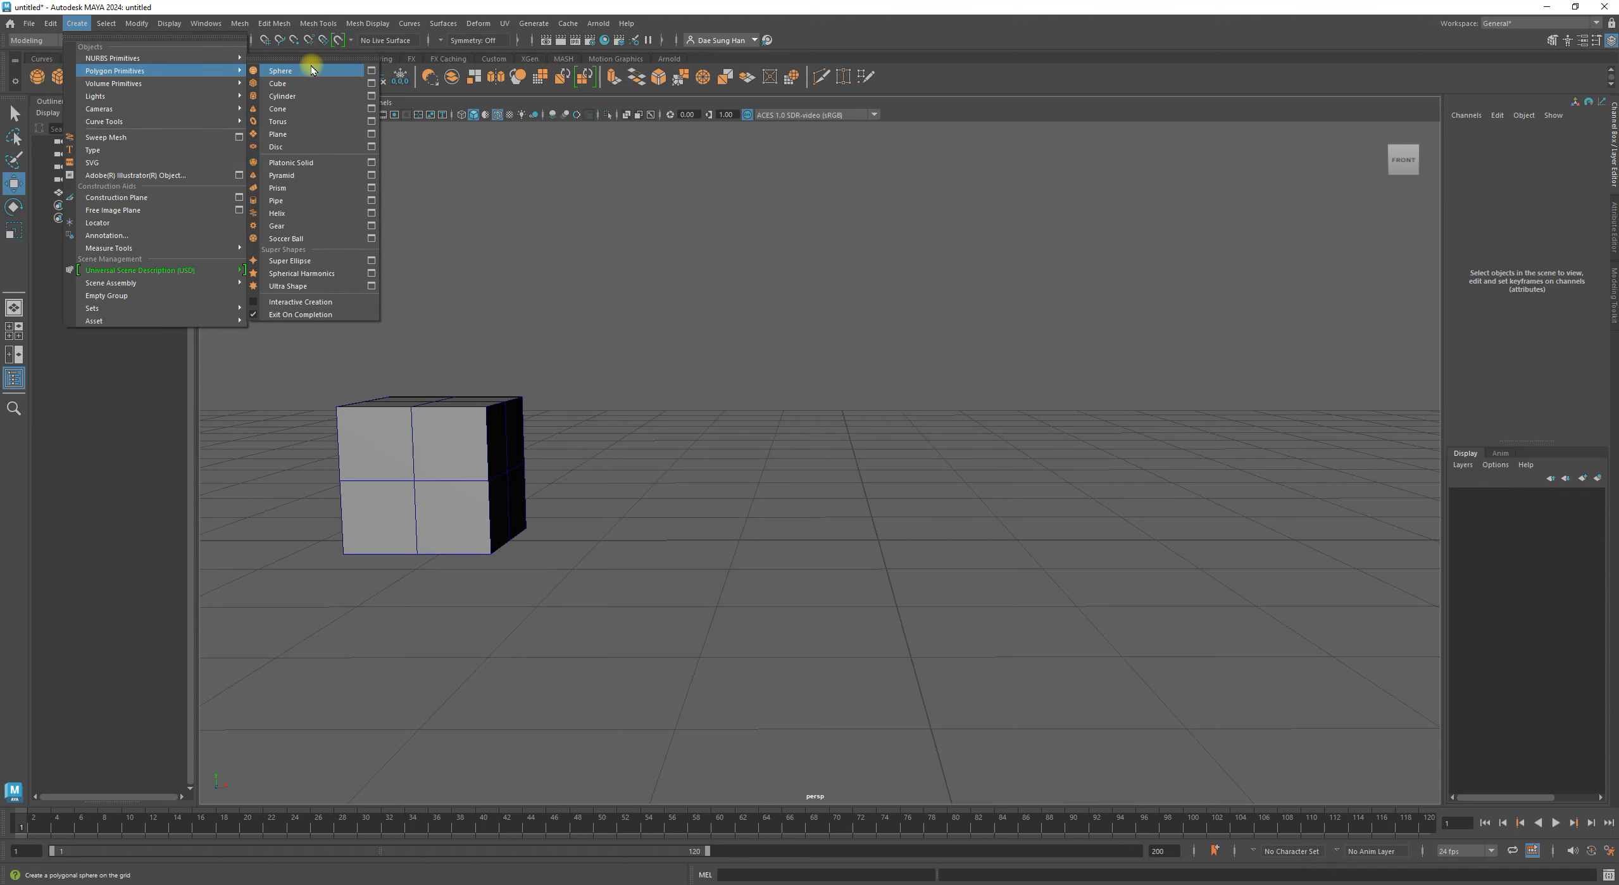
left_click(286, 98)
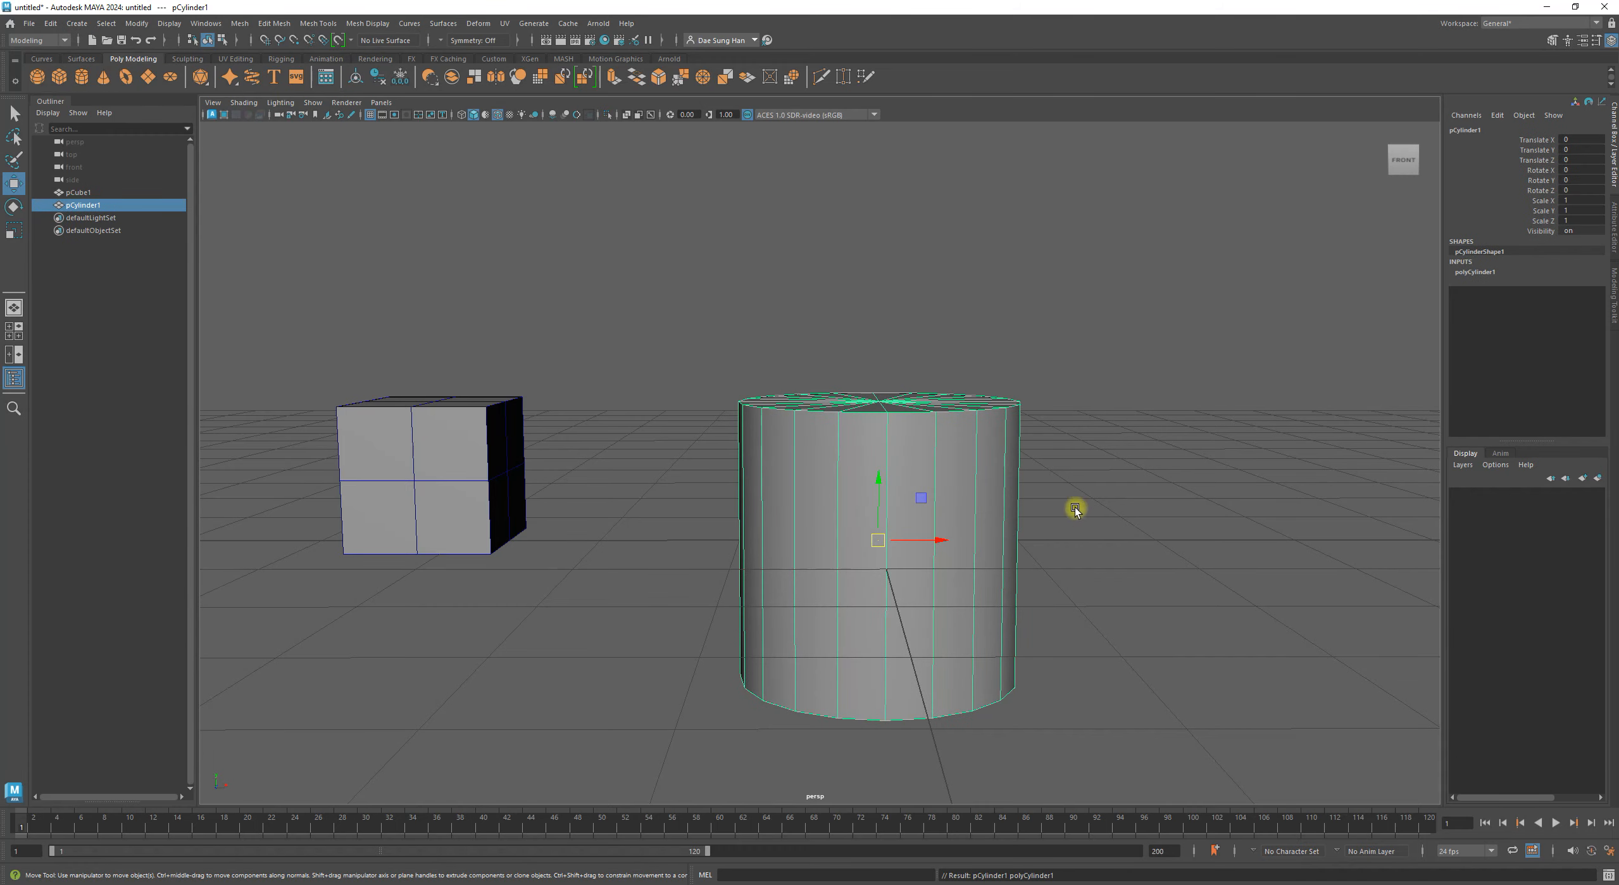
left_click_drag(957, 500, 1006, 525, "alt")
left_click_drag(965, 475, 897, 438, "alt")
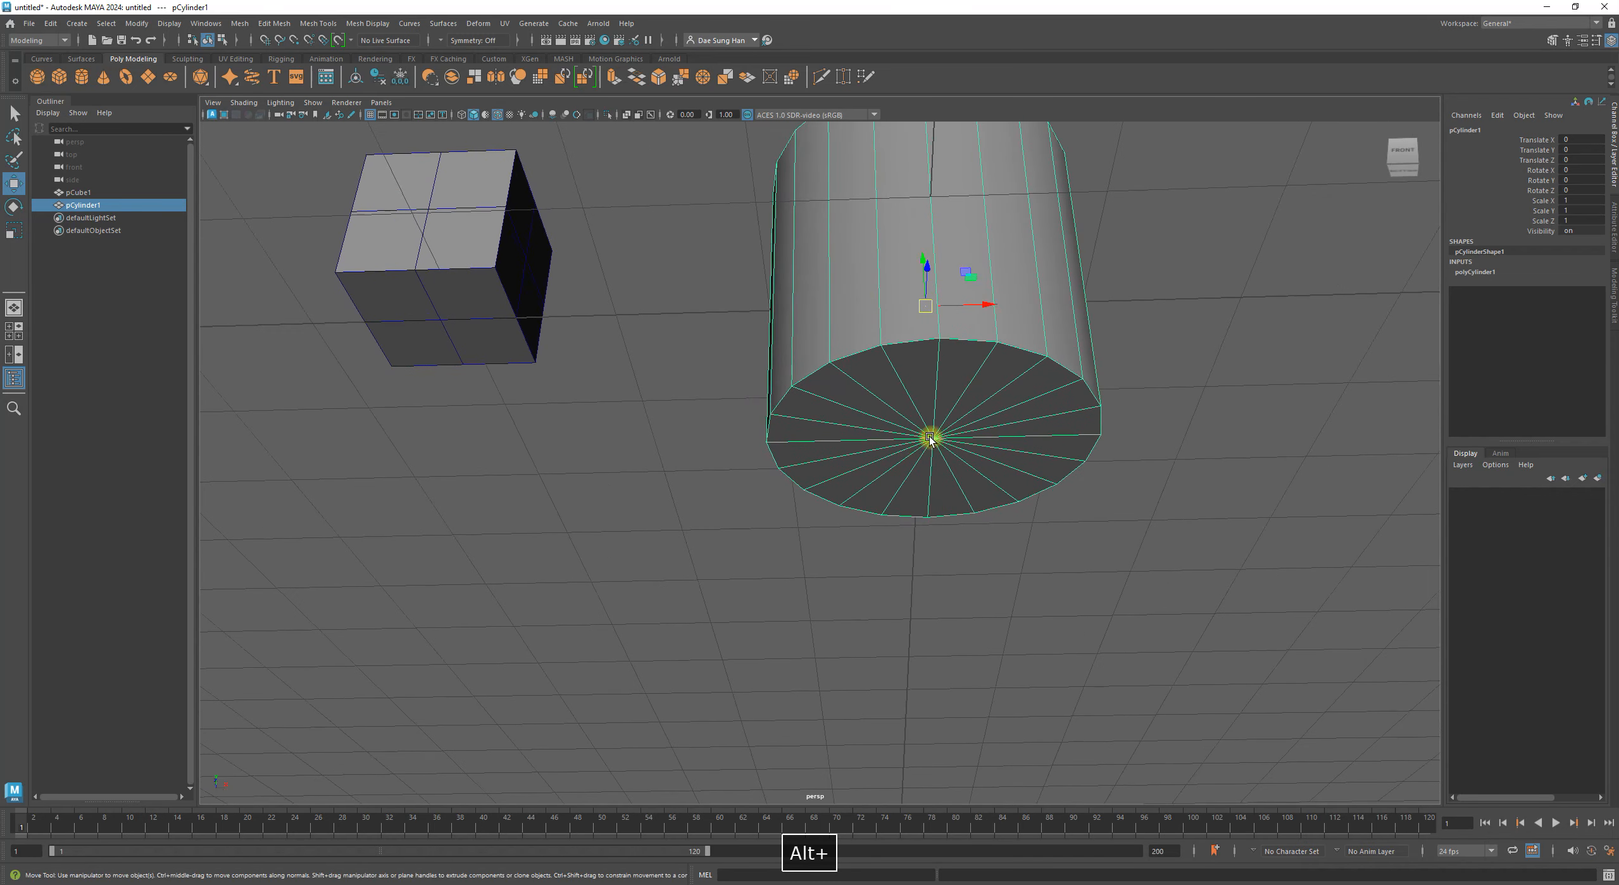
left_click_drag(937, 441, 945, 401, "alt")
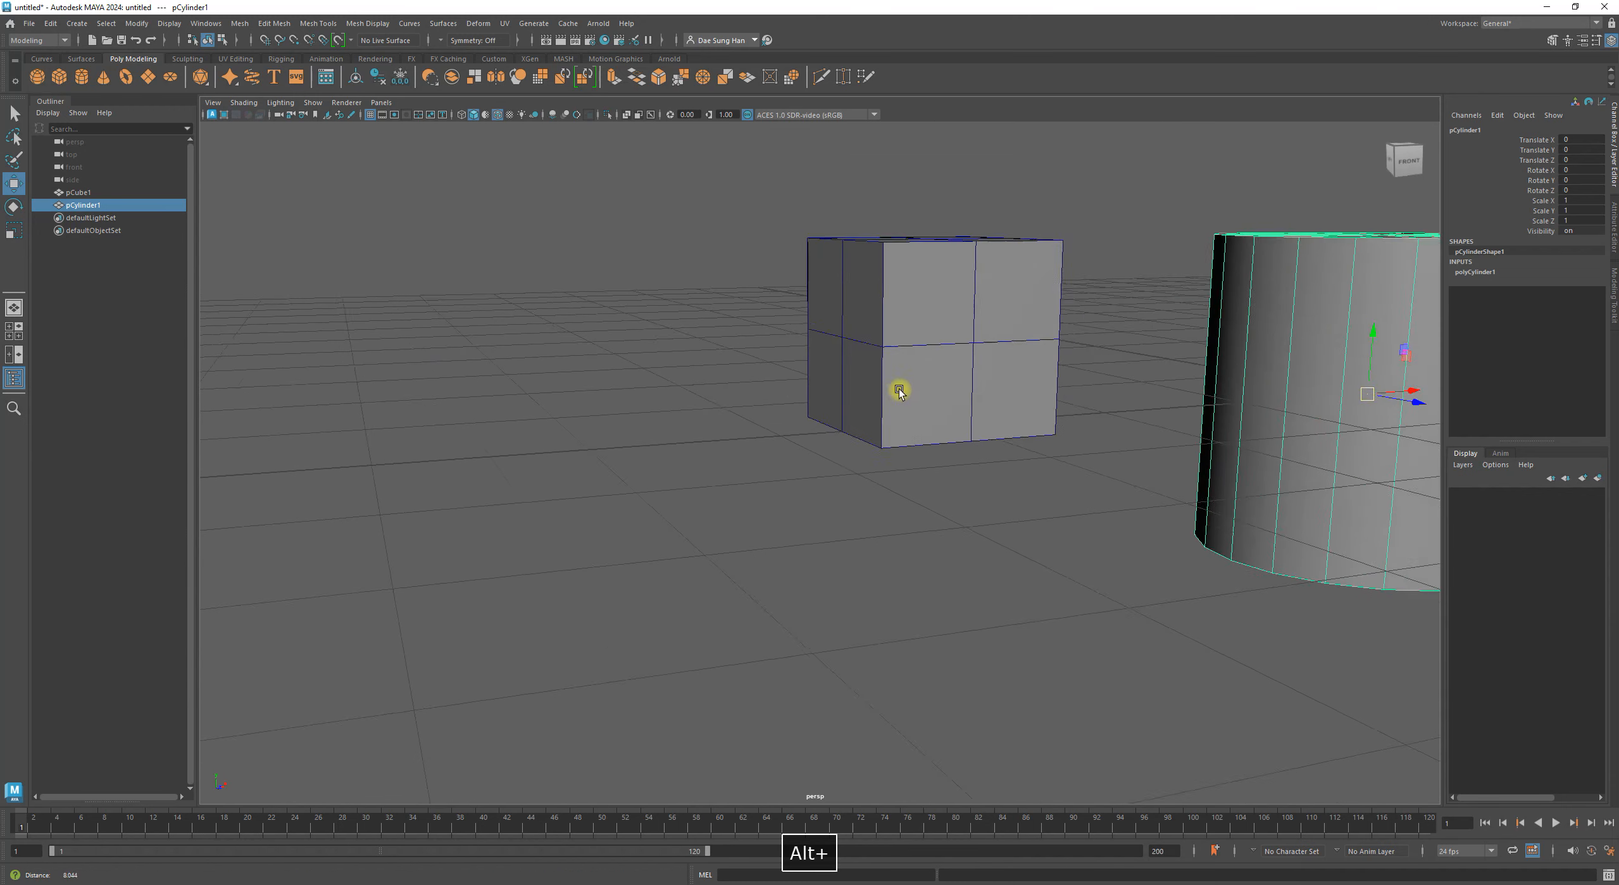
Select the cube and expand its polyCube1 input attributes to review the subdivision settings.
left_click(900, 390)
right_click_drag(901, 389, 1001, 361, "alt")
left_click_drag(1001, 361, 1004, 347, "alt")
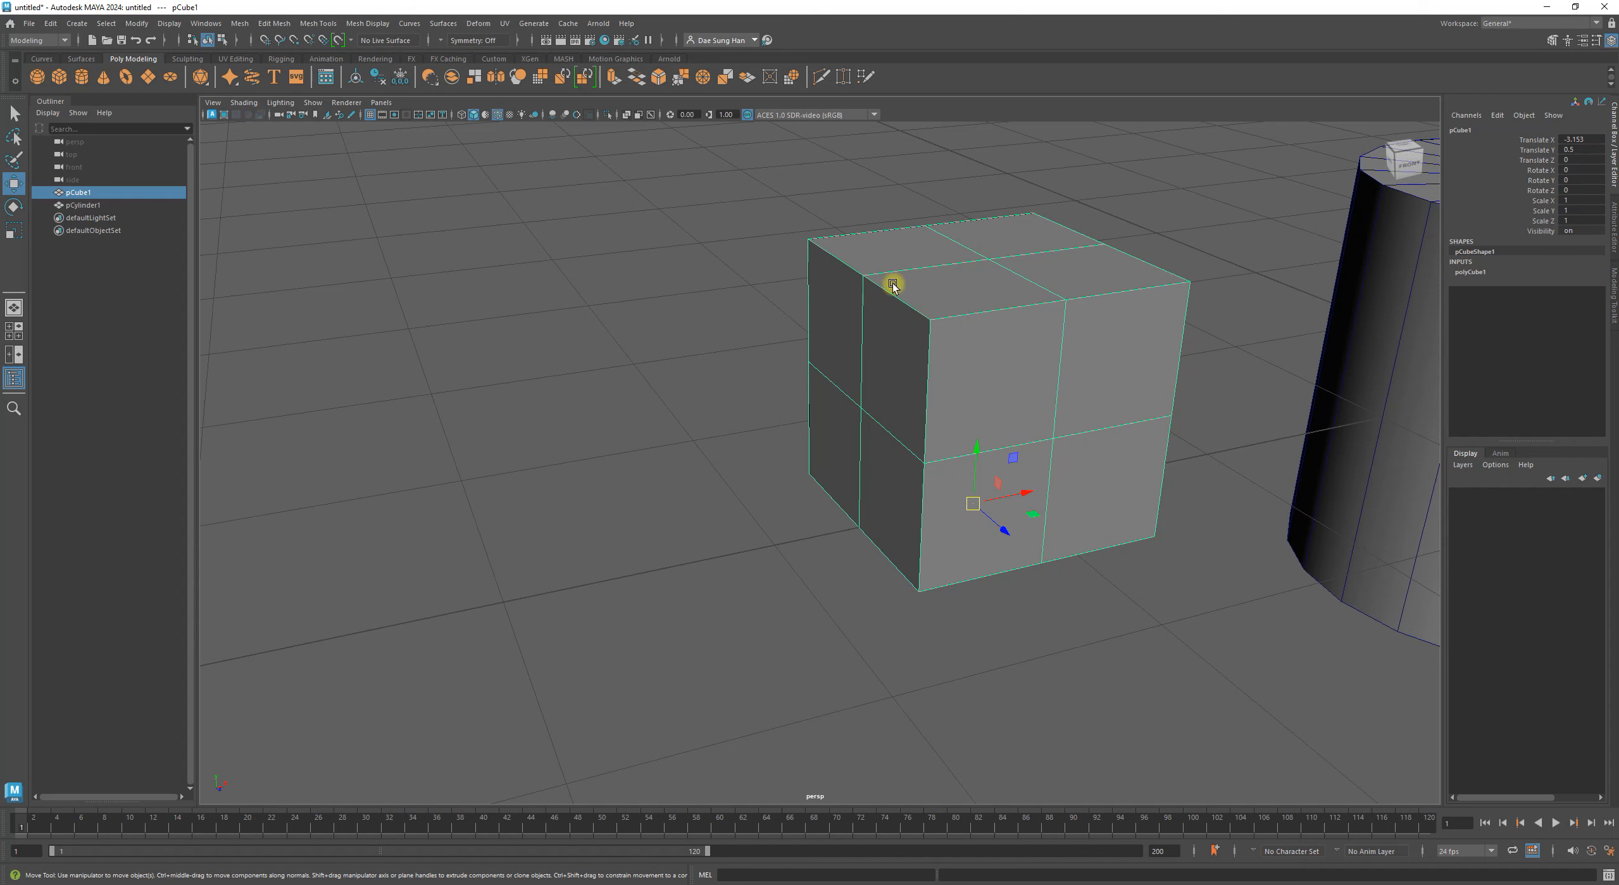
left_click_drag(958, 549, 760, 408, "alt")
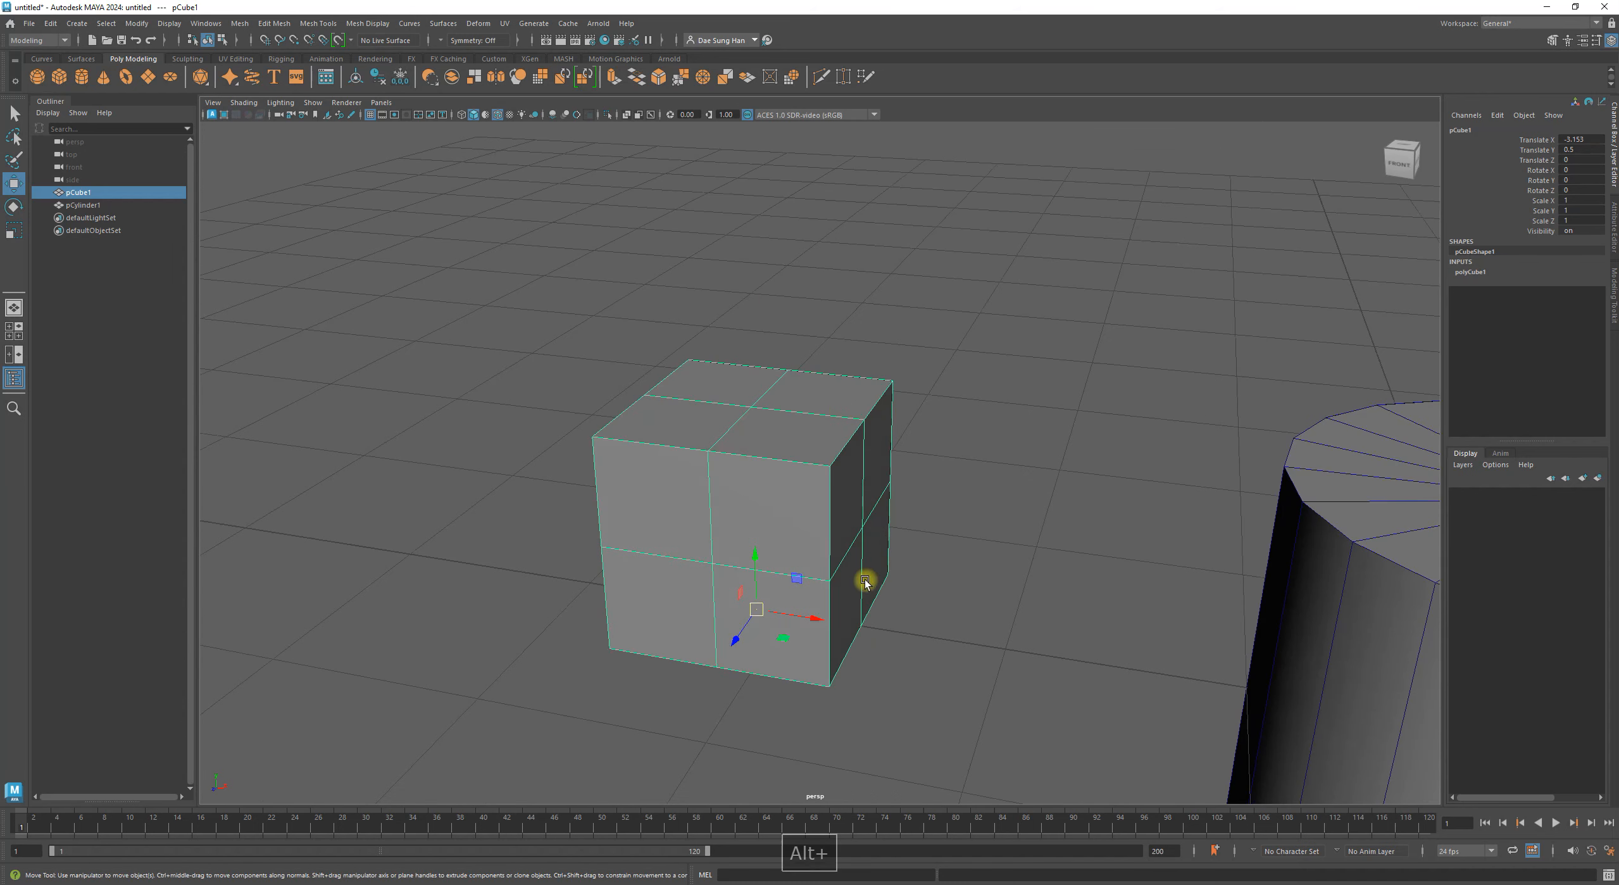
left_click_drag(793, 494, 755, 358, "alt")
left_click(1472, 272)
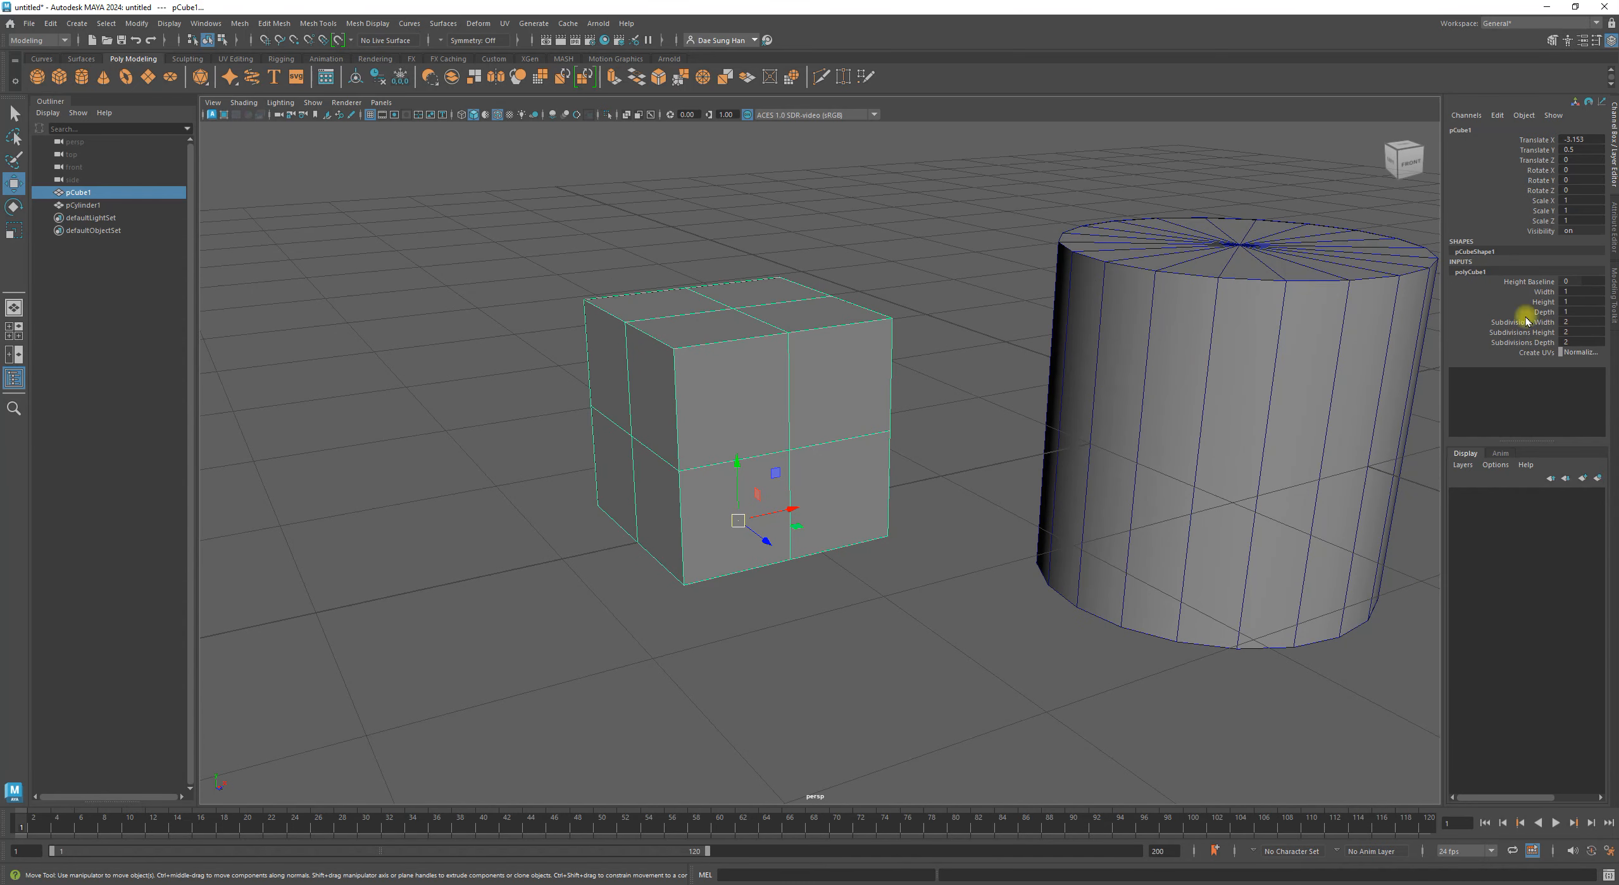
Select the cylinder and examine the faces of its top and bottom caps.
middle_click_drag(1055, 469, 500, 429, "alt")
left_click(506, 429)
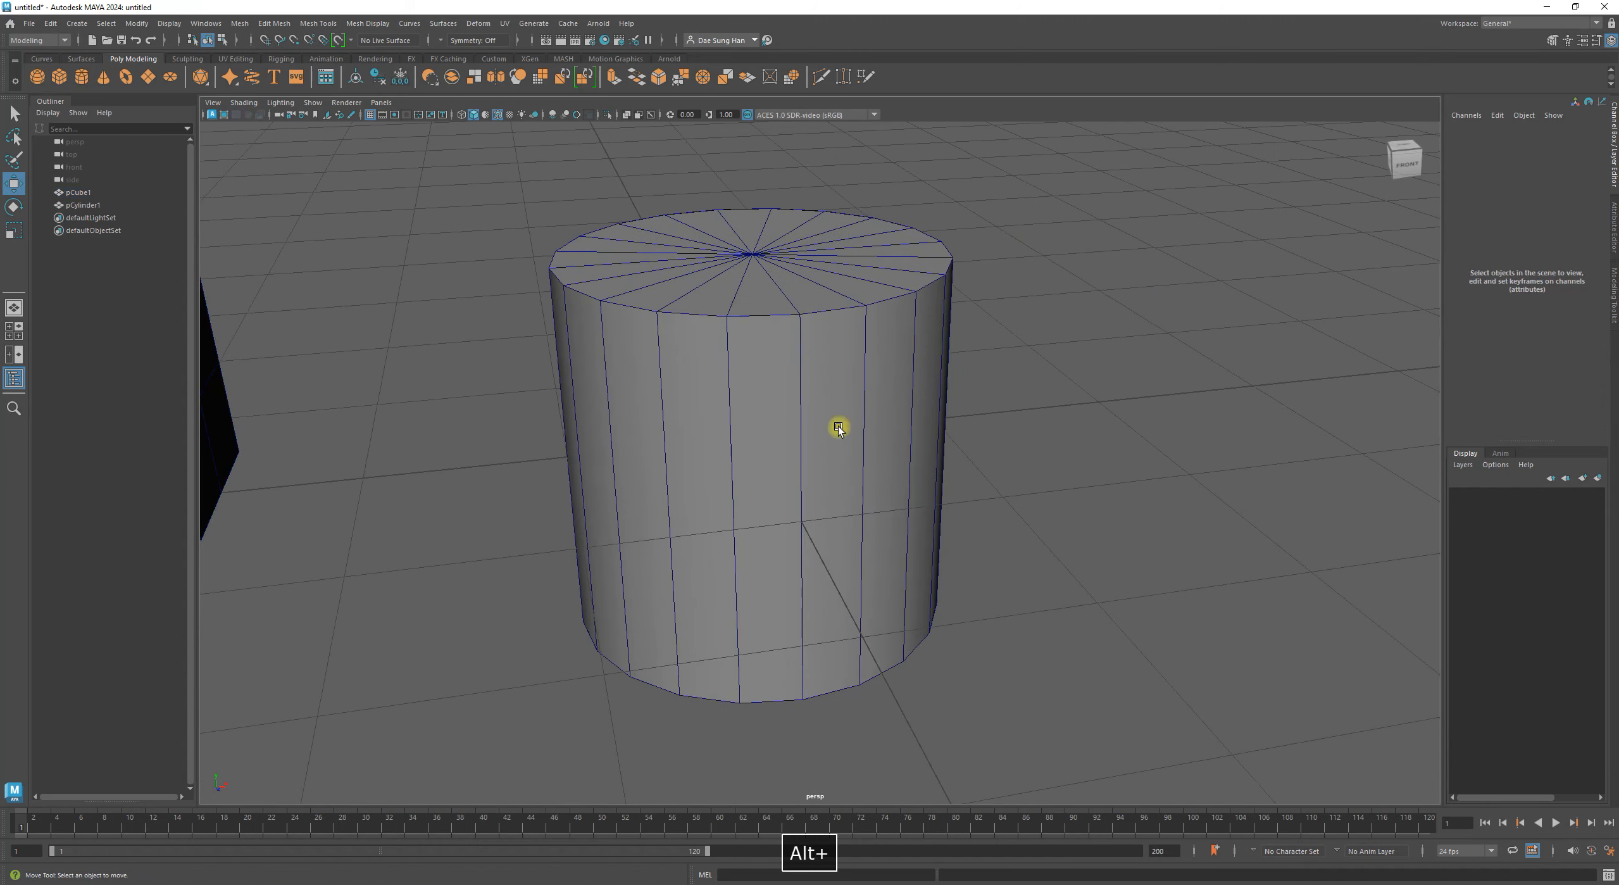
left_click(838, 427)
left_click_drag(839, 427, 864, 315, "alt")
left_click_drag(857, 372, 1218, 278, "alt")
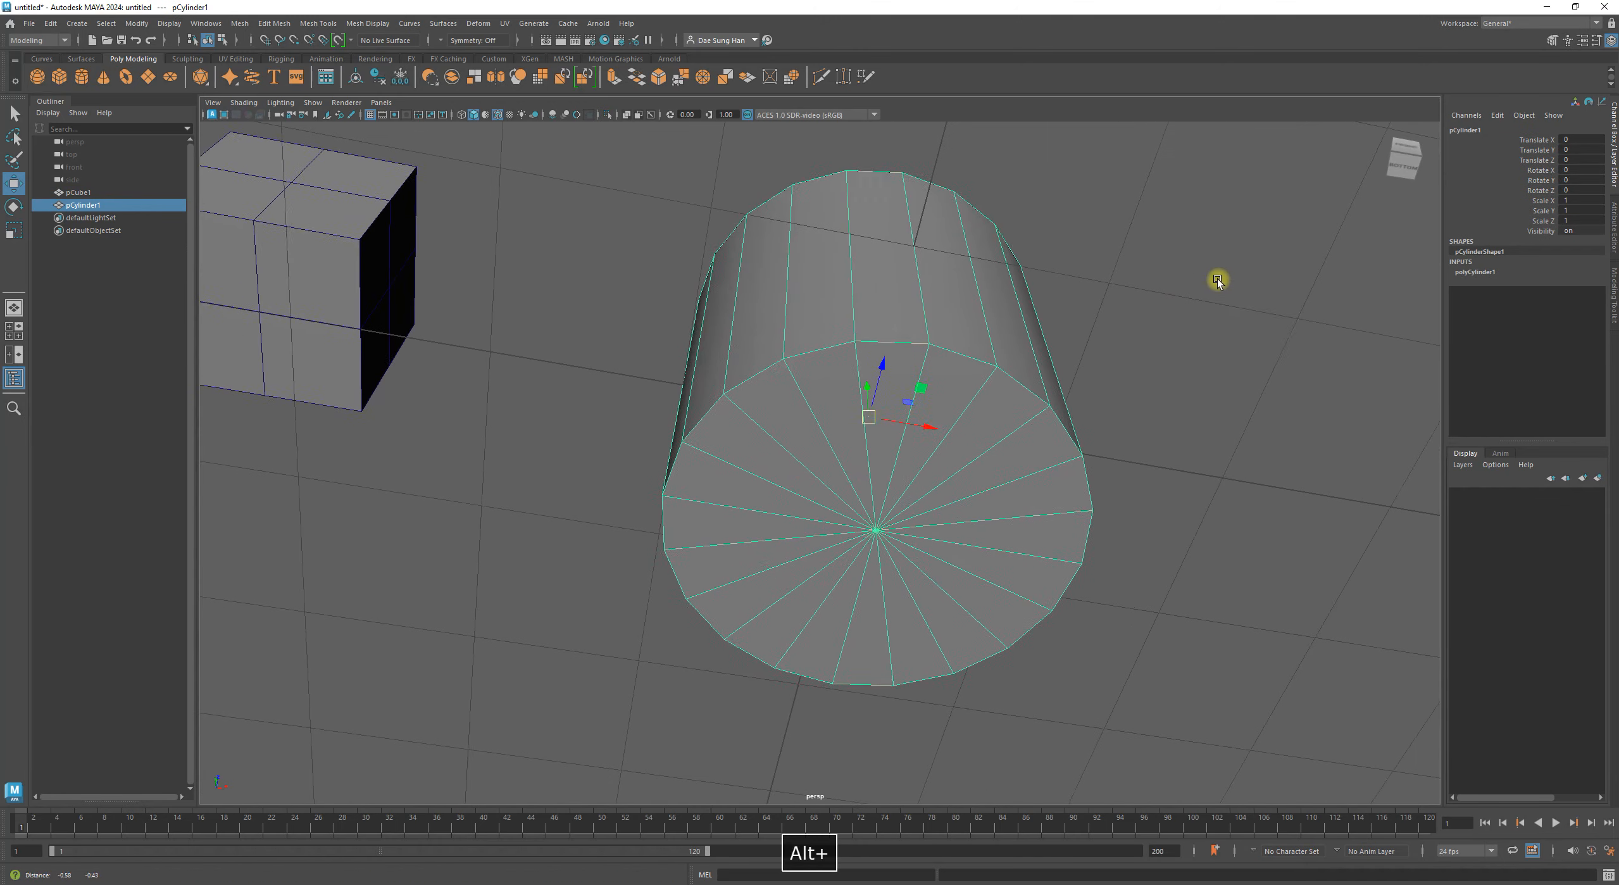
left_click_drag(918, 502, 1025, 436, "alt")
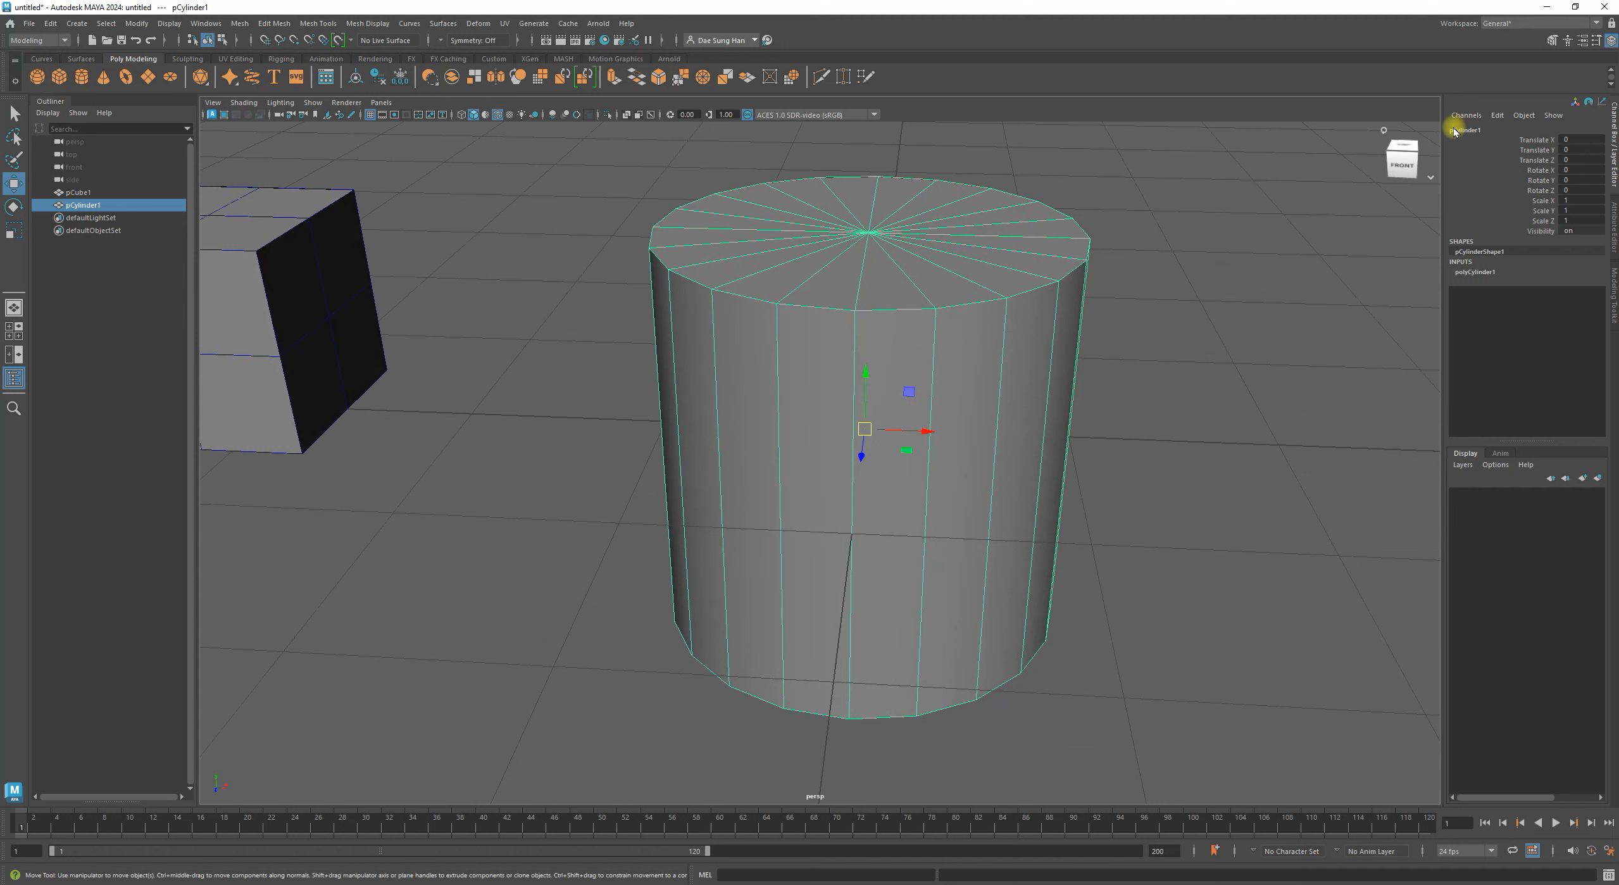
left_click(86, 28)
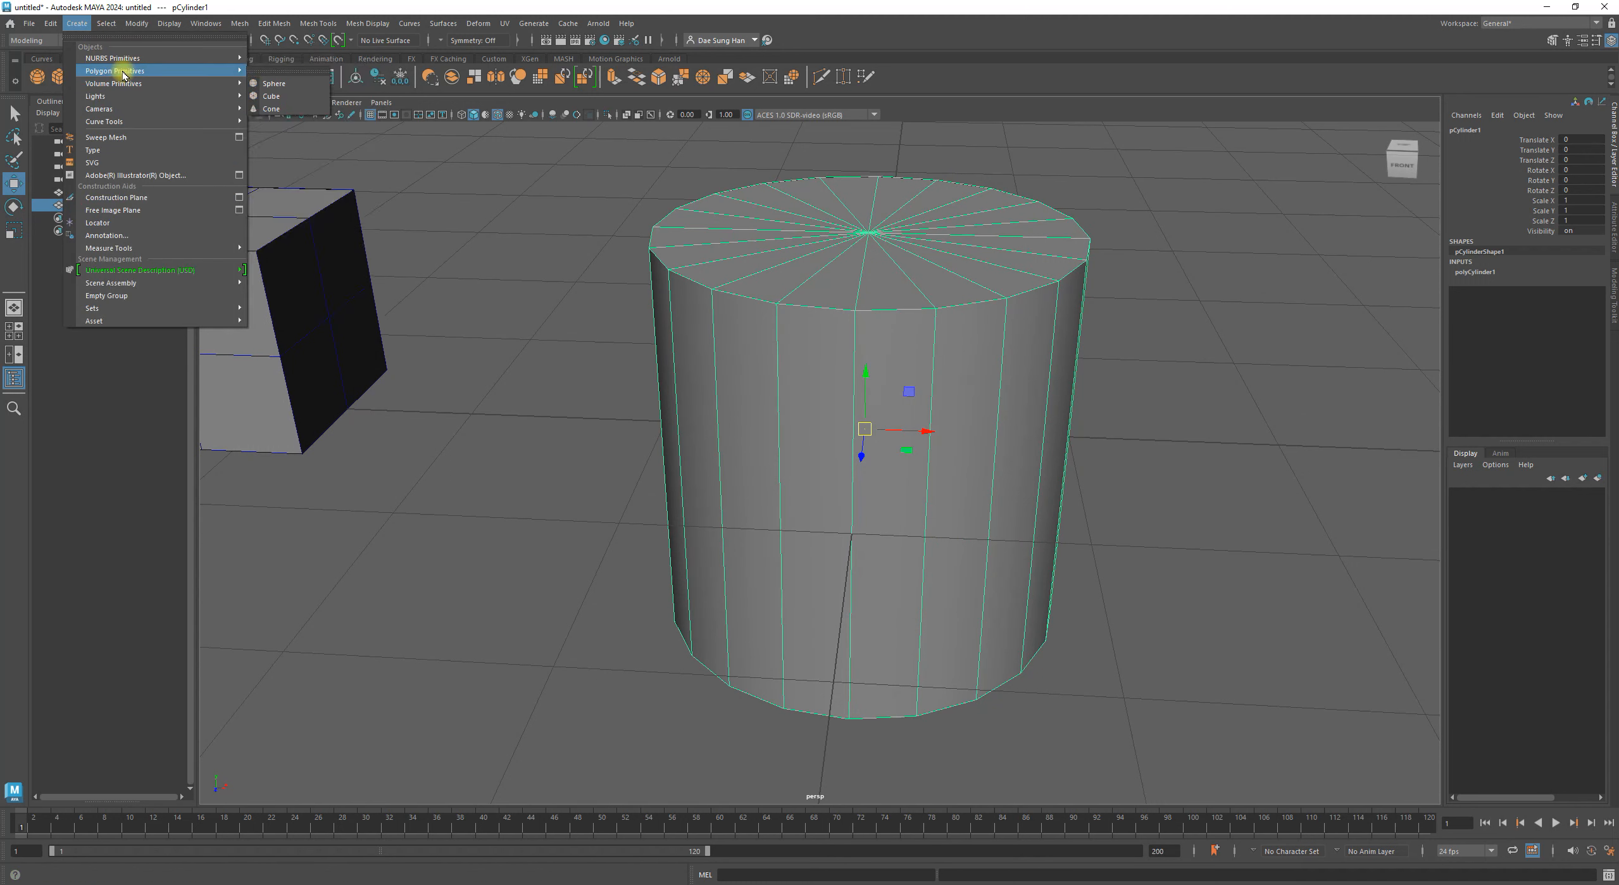
mouse_move(115, 73)
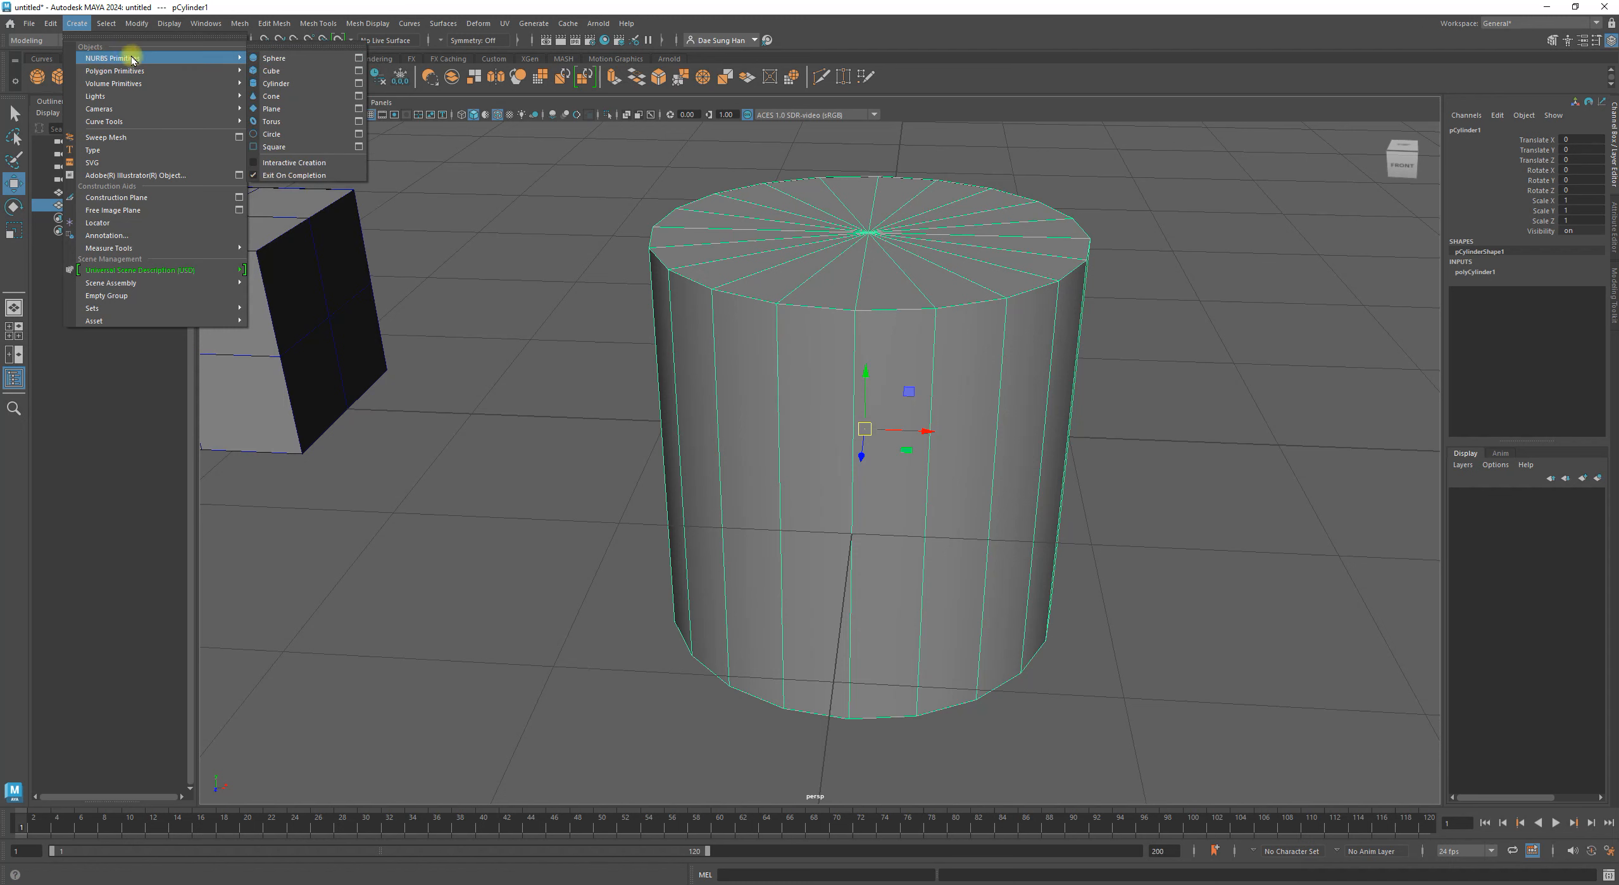
Switch to the four-view layout with the cylinder selected and zoom out the side view.
left_click_drag(817, 442, 829, 361, "alt")
key("space")
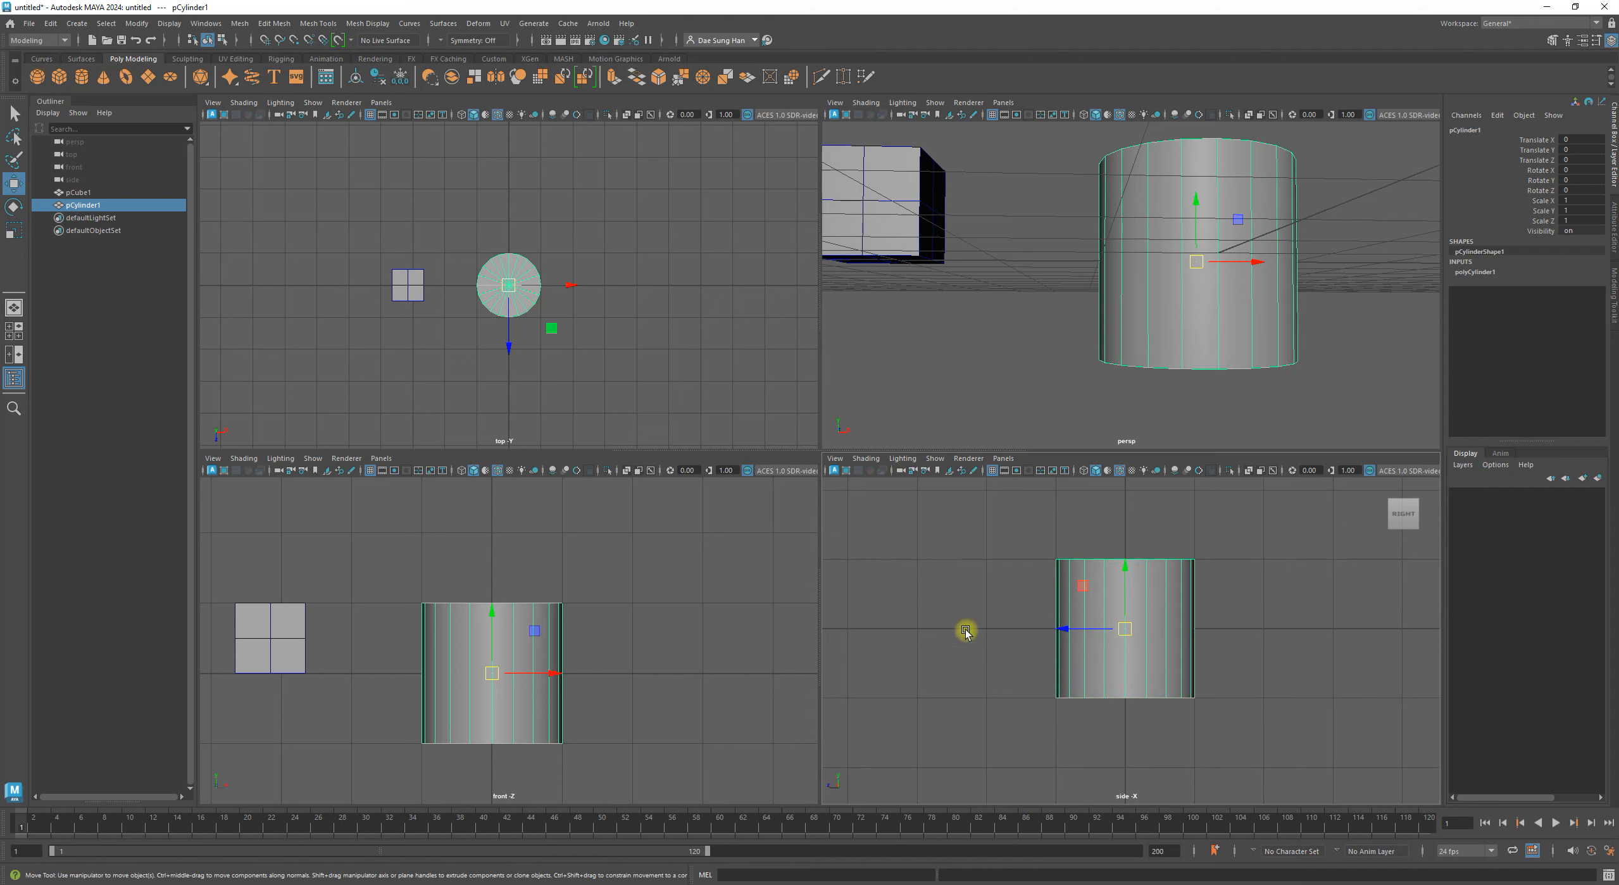
scroll(1140, 629, "down", 4)
right_click_drag(1139, 628, 1067, 634, "alt")
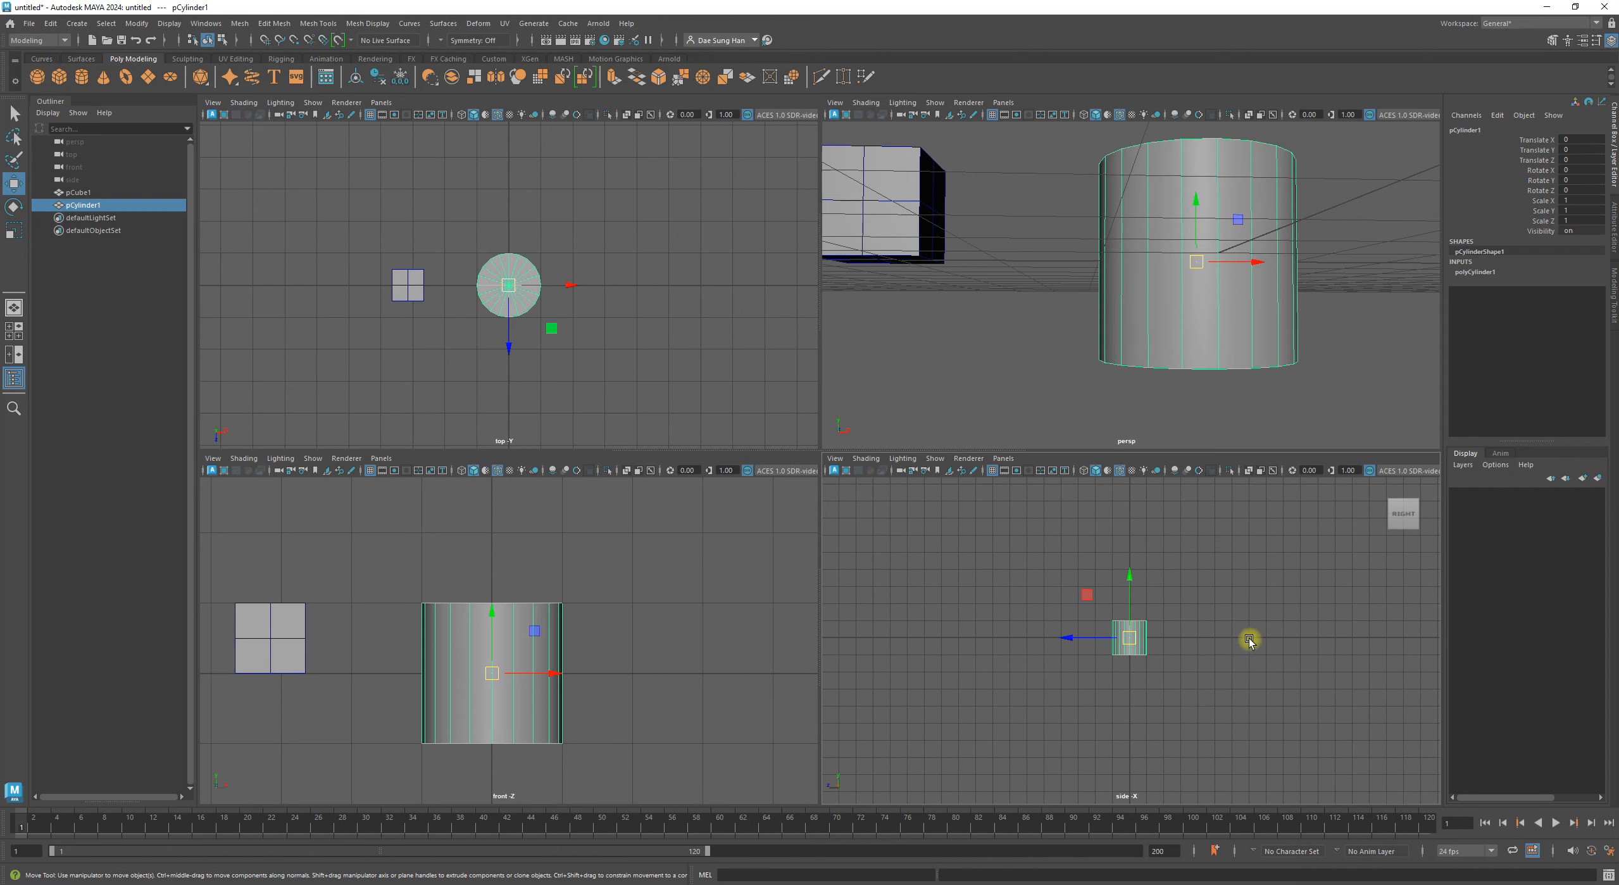
Try raising the centre-pivoted cylinder about 1 unit in the side view, and undo the move.
left_click_drag(1130, 576, 1141, 558)
right_click_drag(1044, 629, 1221, 719, "alt")
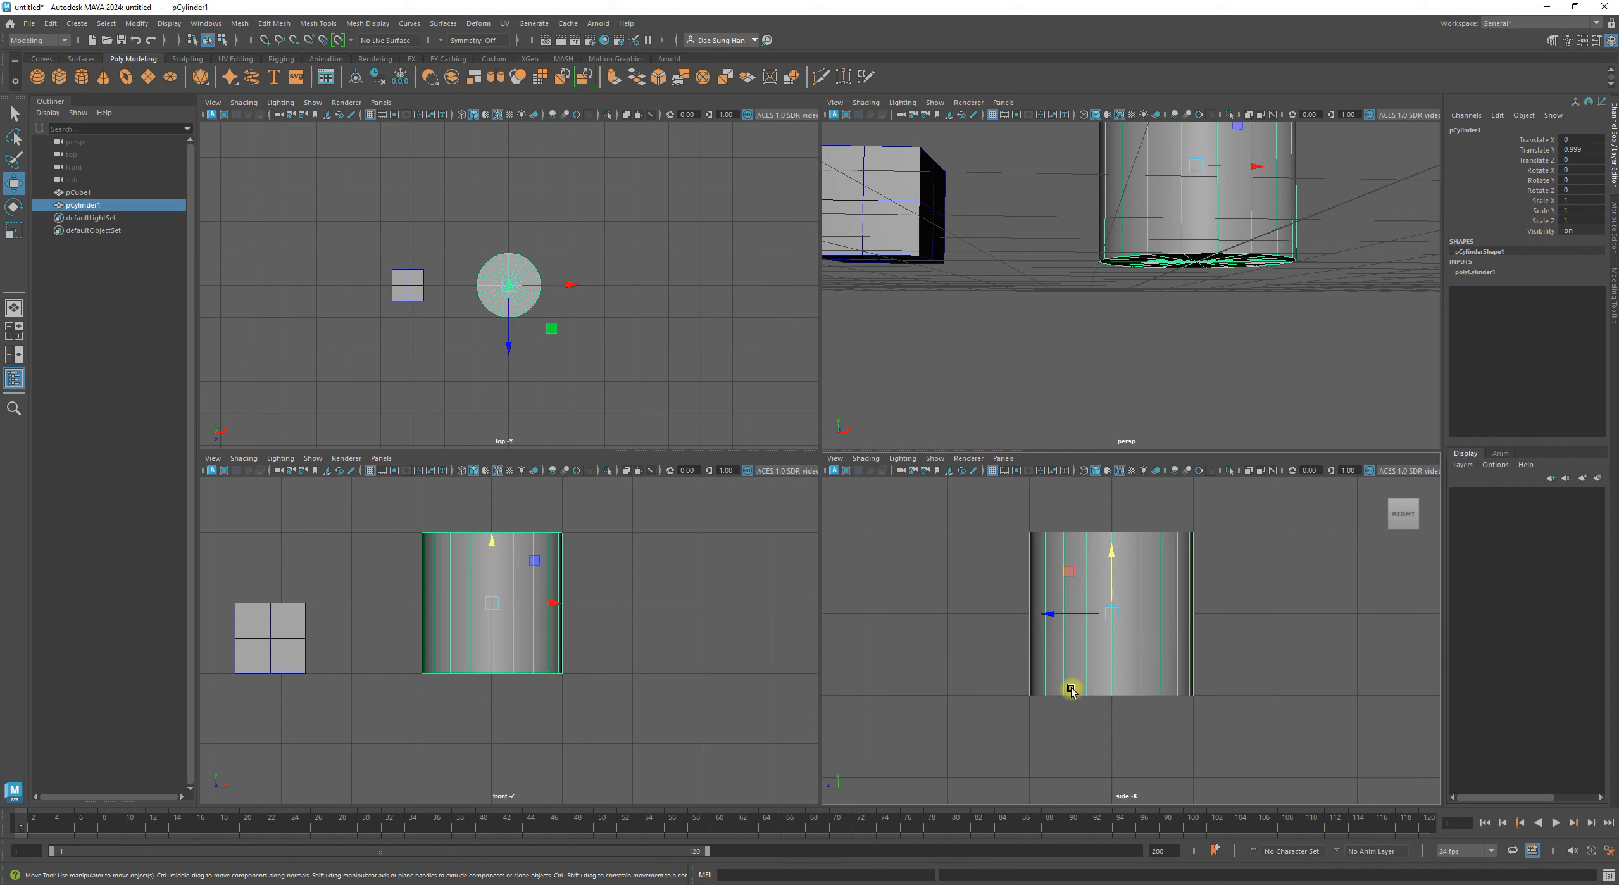
key("z")
Snap the cylinder's pivot to the vertex level at the centre of its base, and return to the Move tool.
right_click_drag(1313, 682, 1272, 678, "alt")
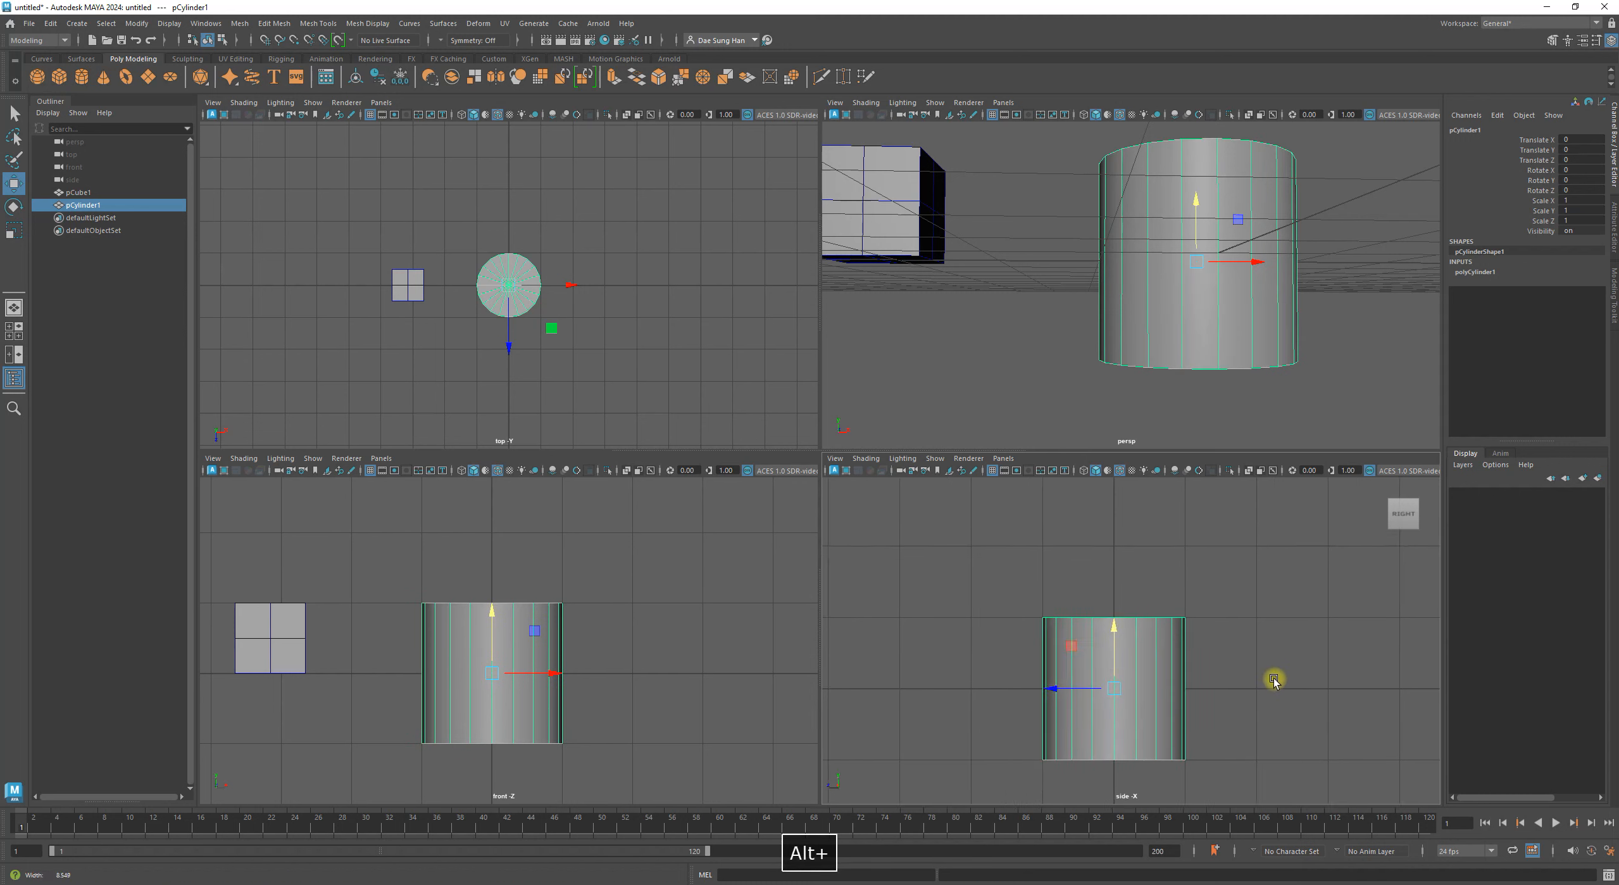
middle_click_drag(1207, 690, 1169, 609, "alt")
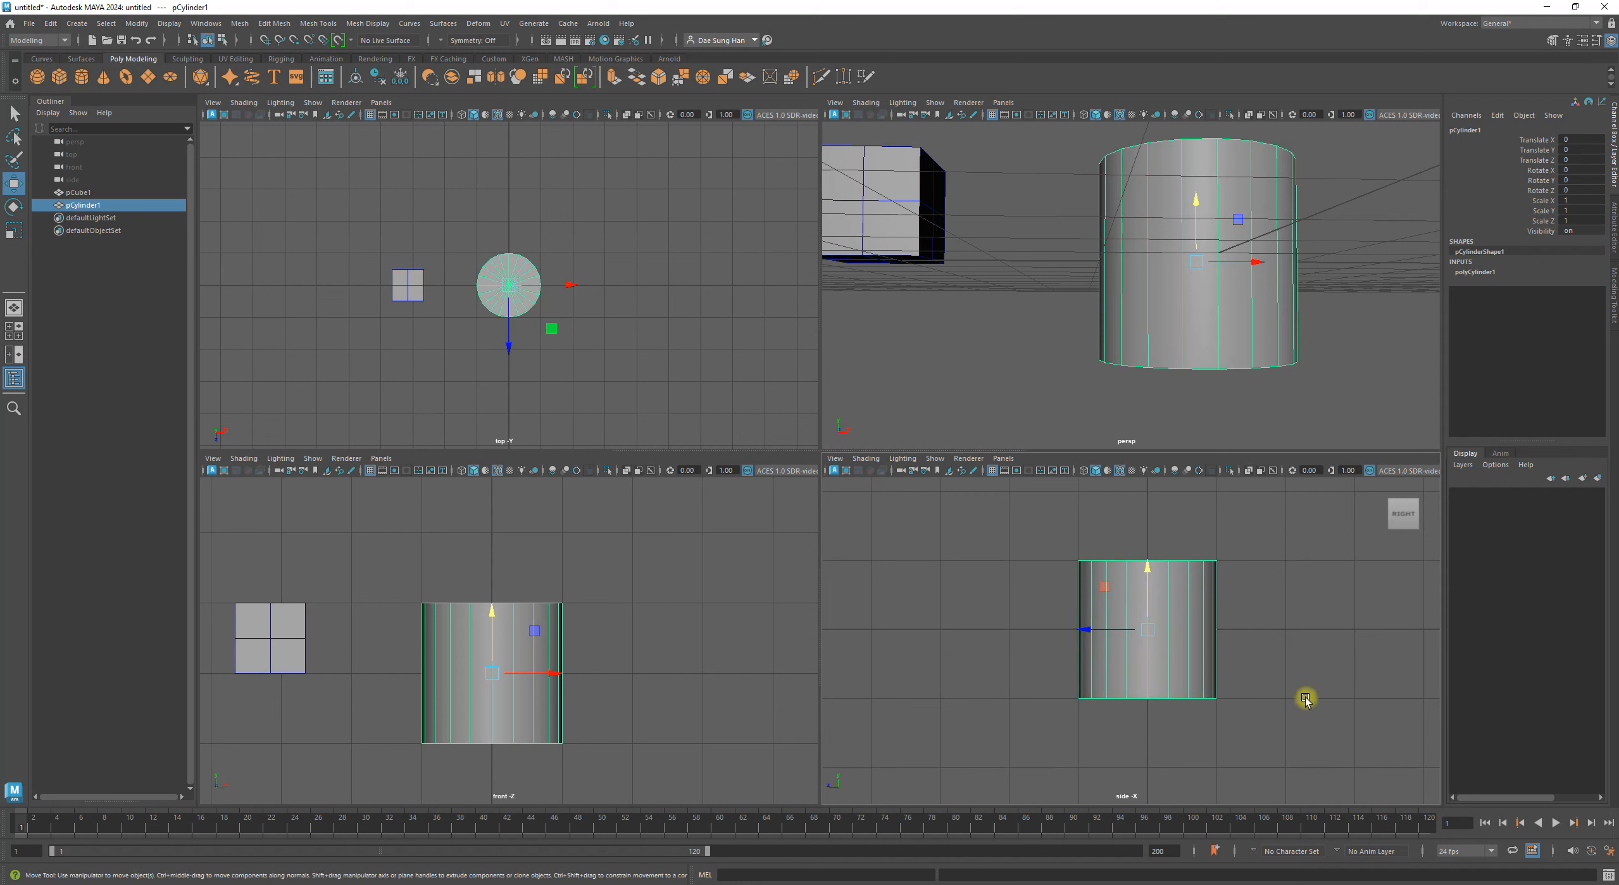
key("w")
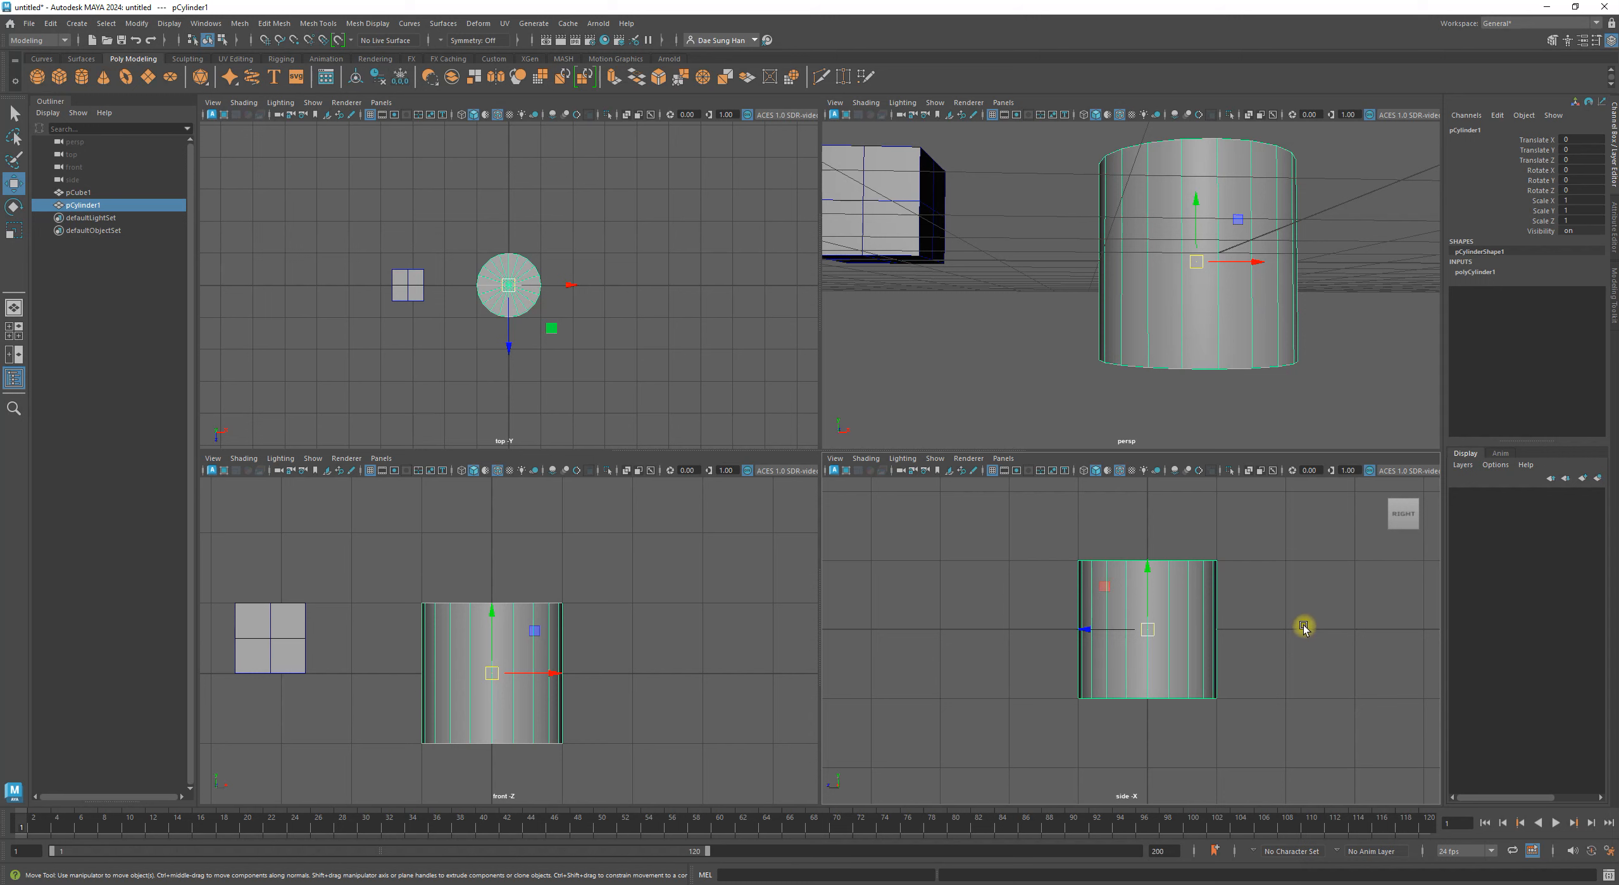
key("d")
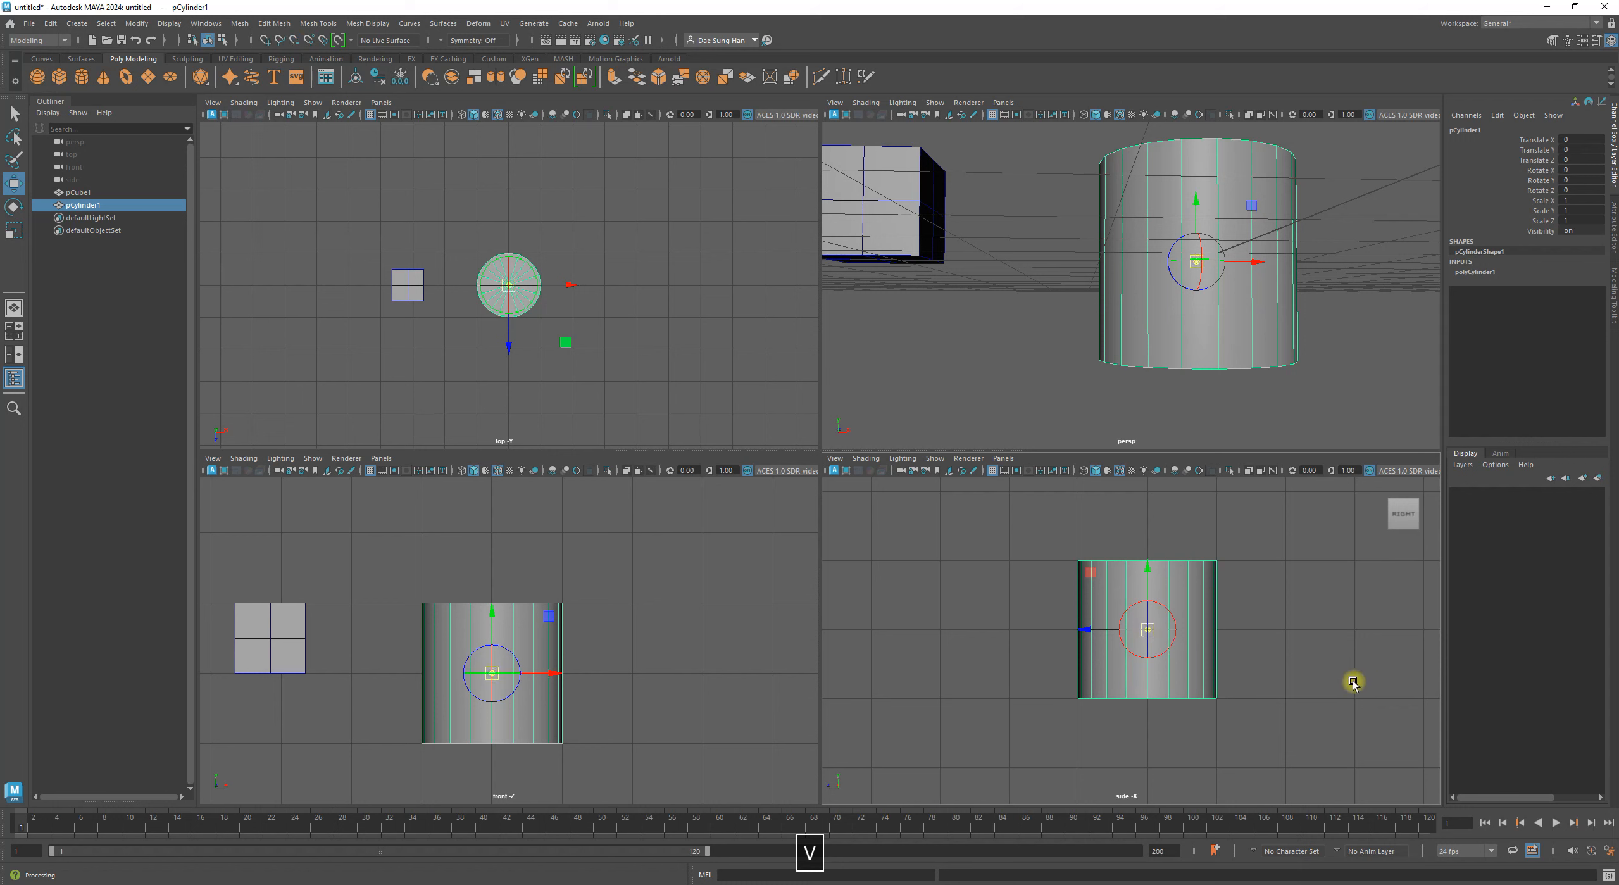
key("v")
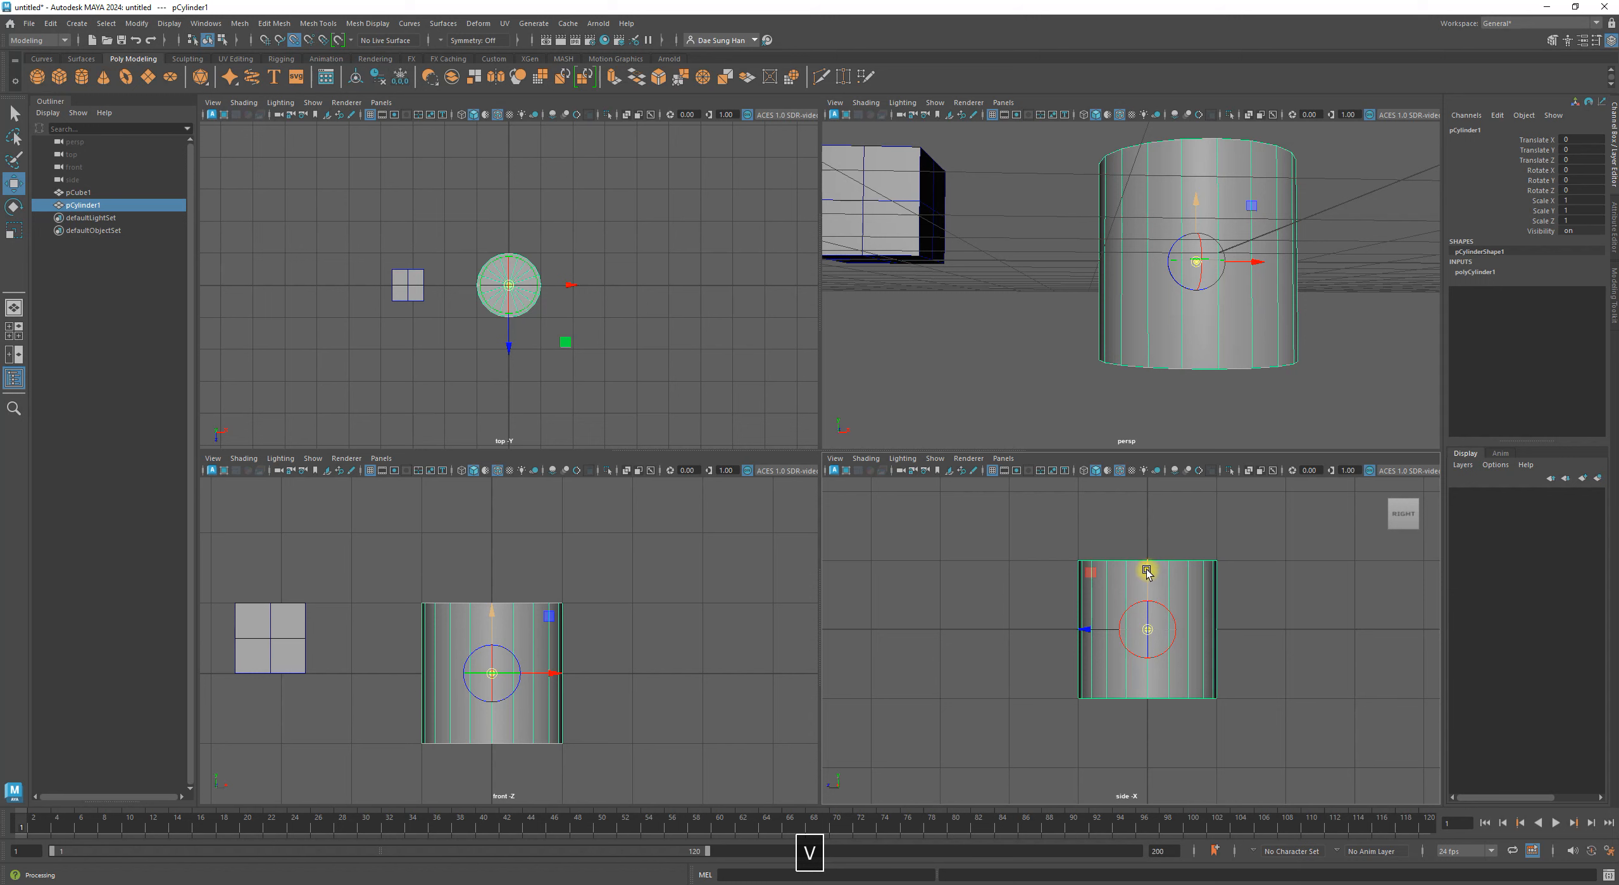
left_click_drag(1144, 573, 1166, 723)
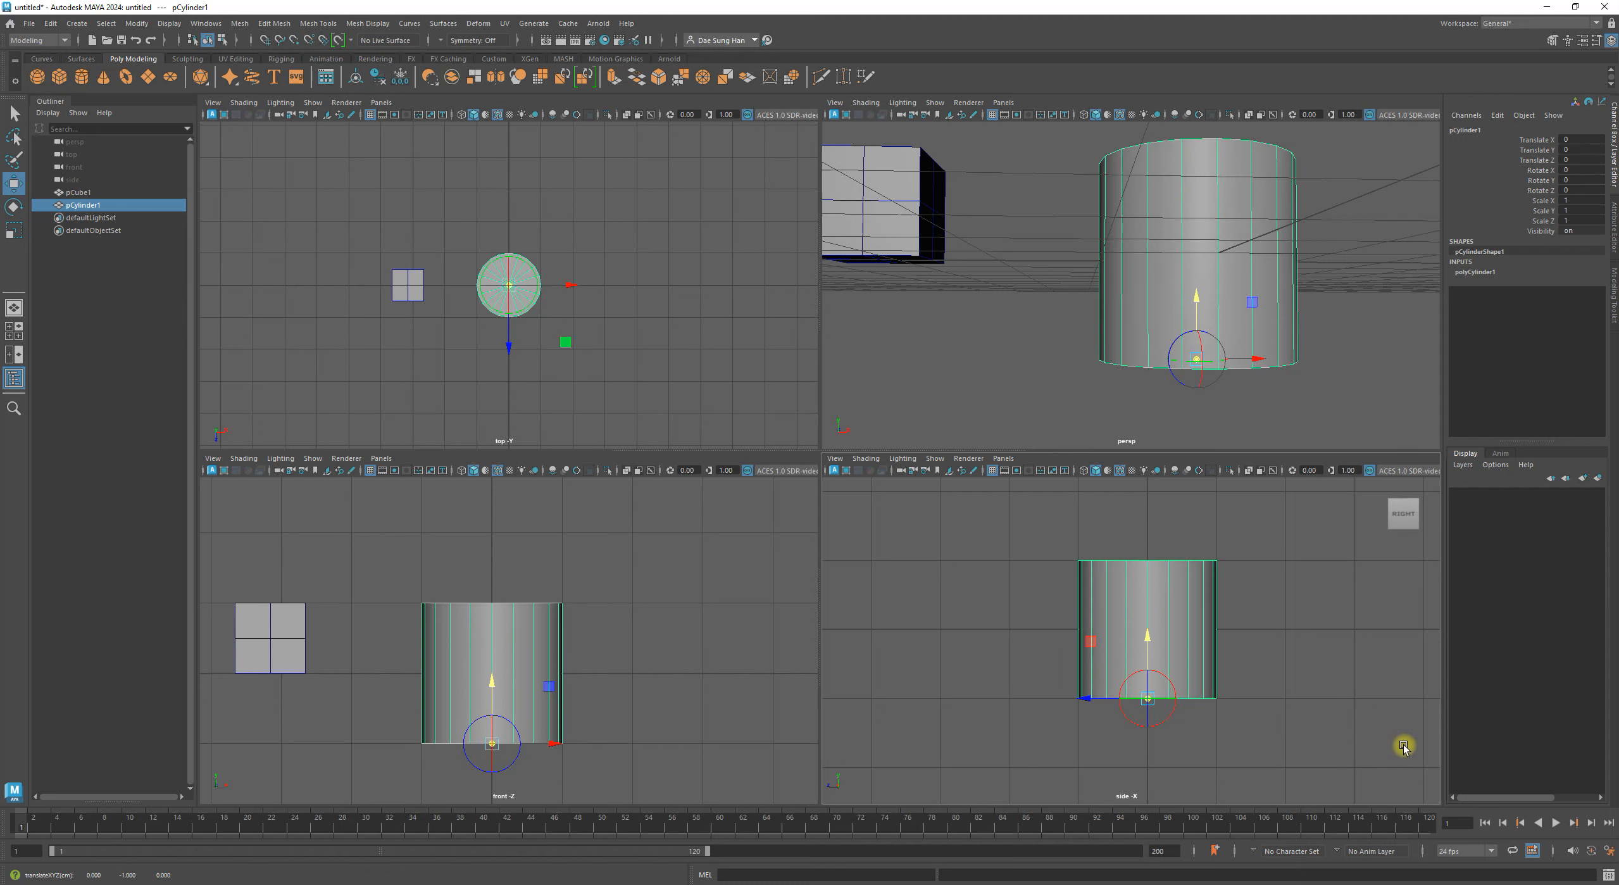
key("w")
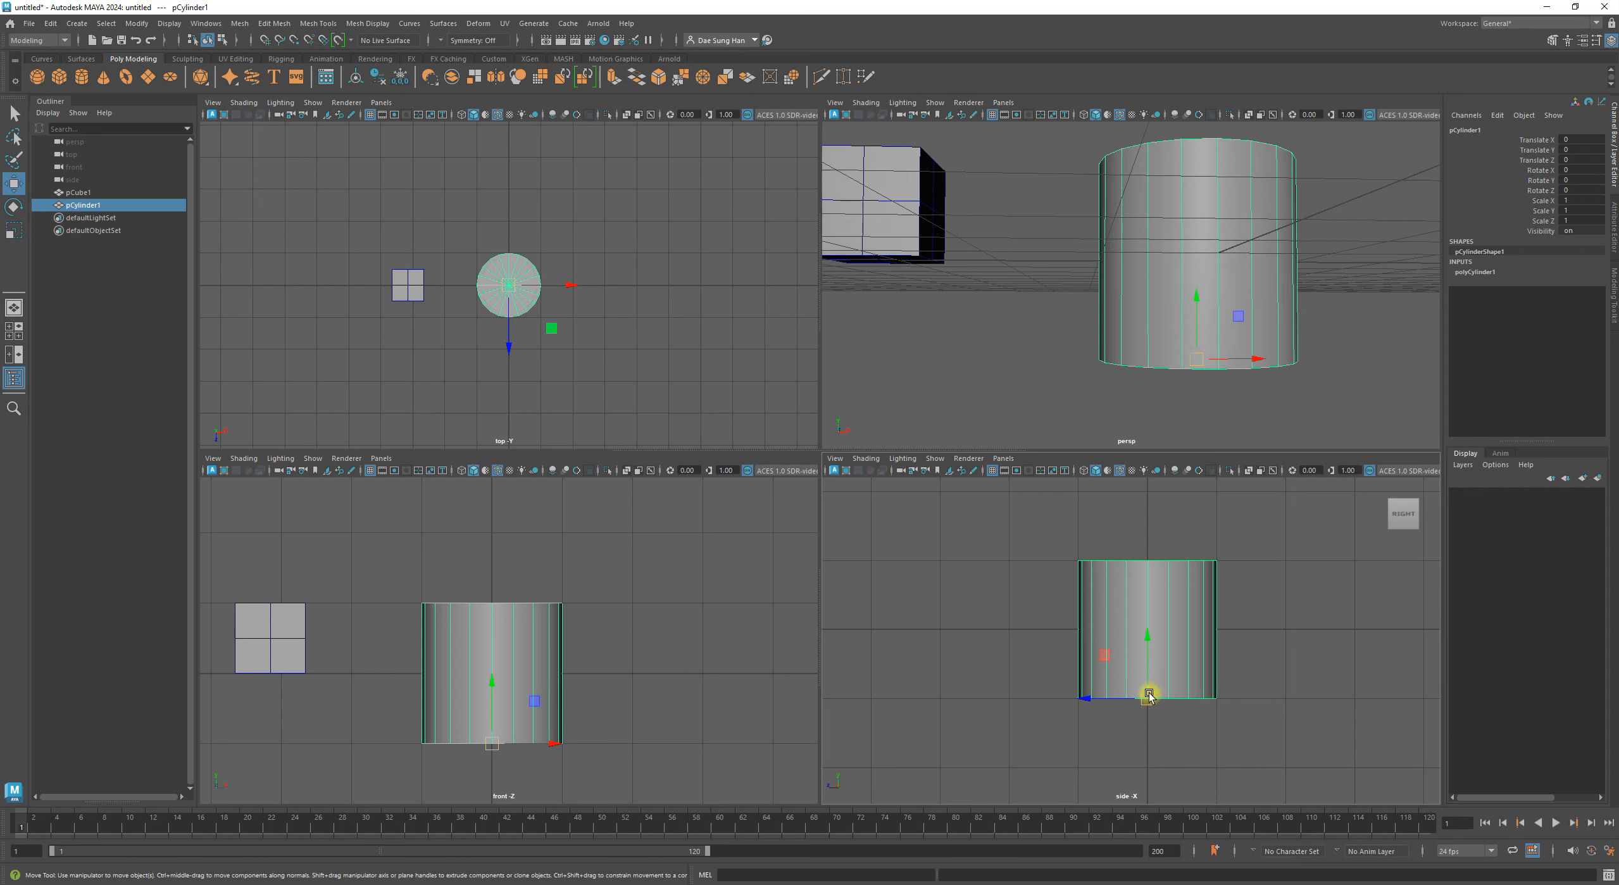
Try moving the cylinder up to the grid with Translate Y set to 1, and undo both changes.
left_click_drag(1154, 697, 1147, 628)
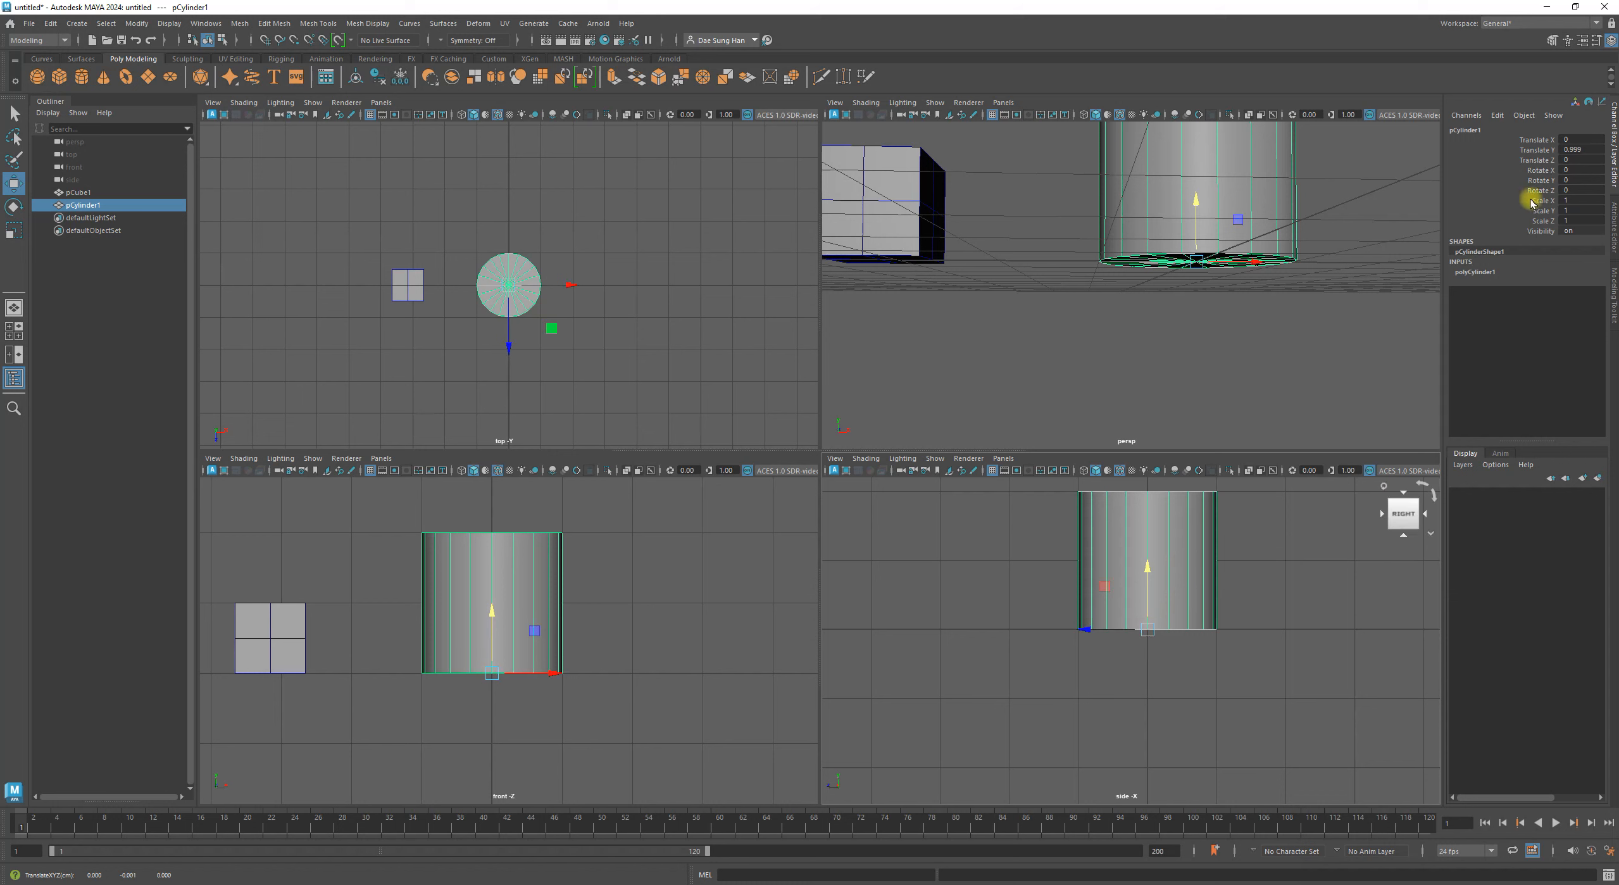
double_click(1588, 149)
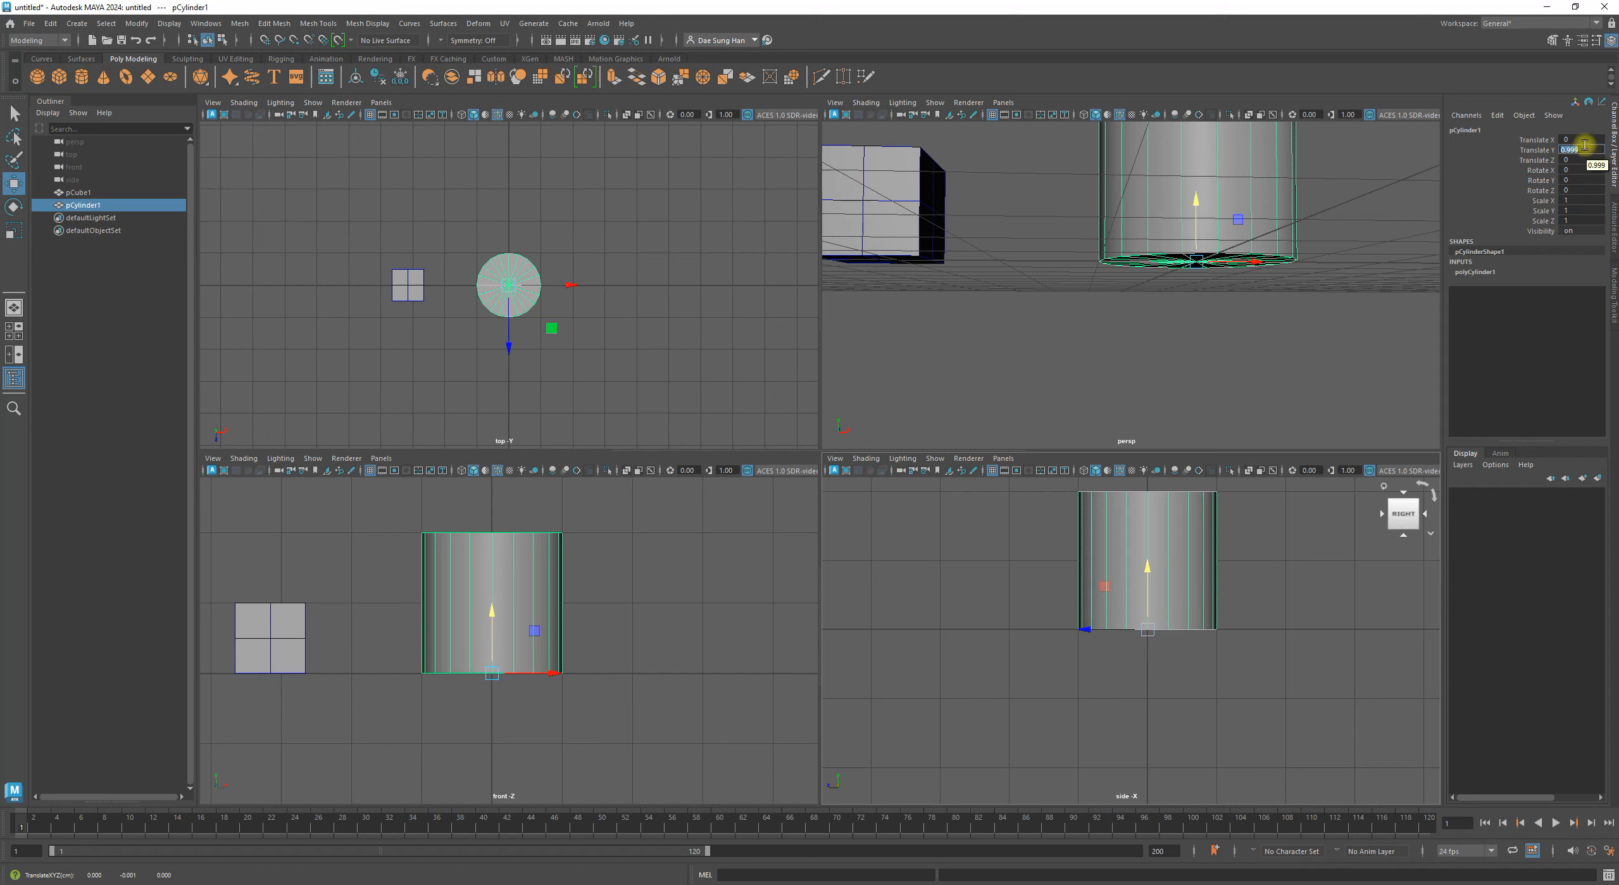
type("1")
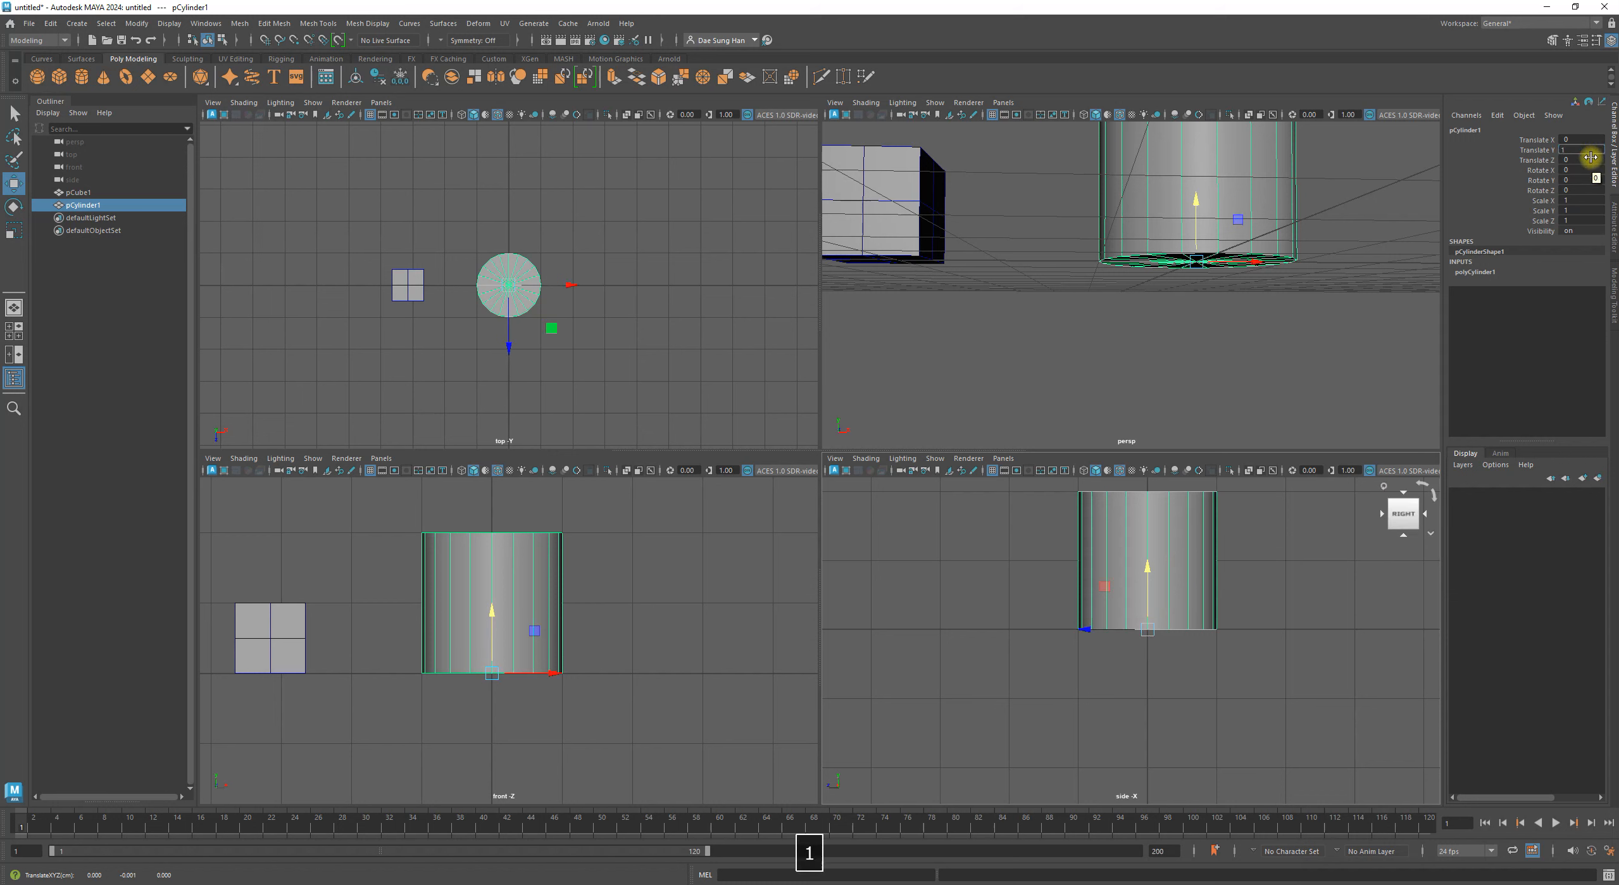
key("Return")
middle_click_drag(1376, 589, 1382, 597, "alt")
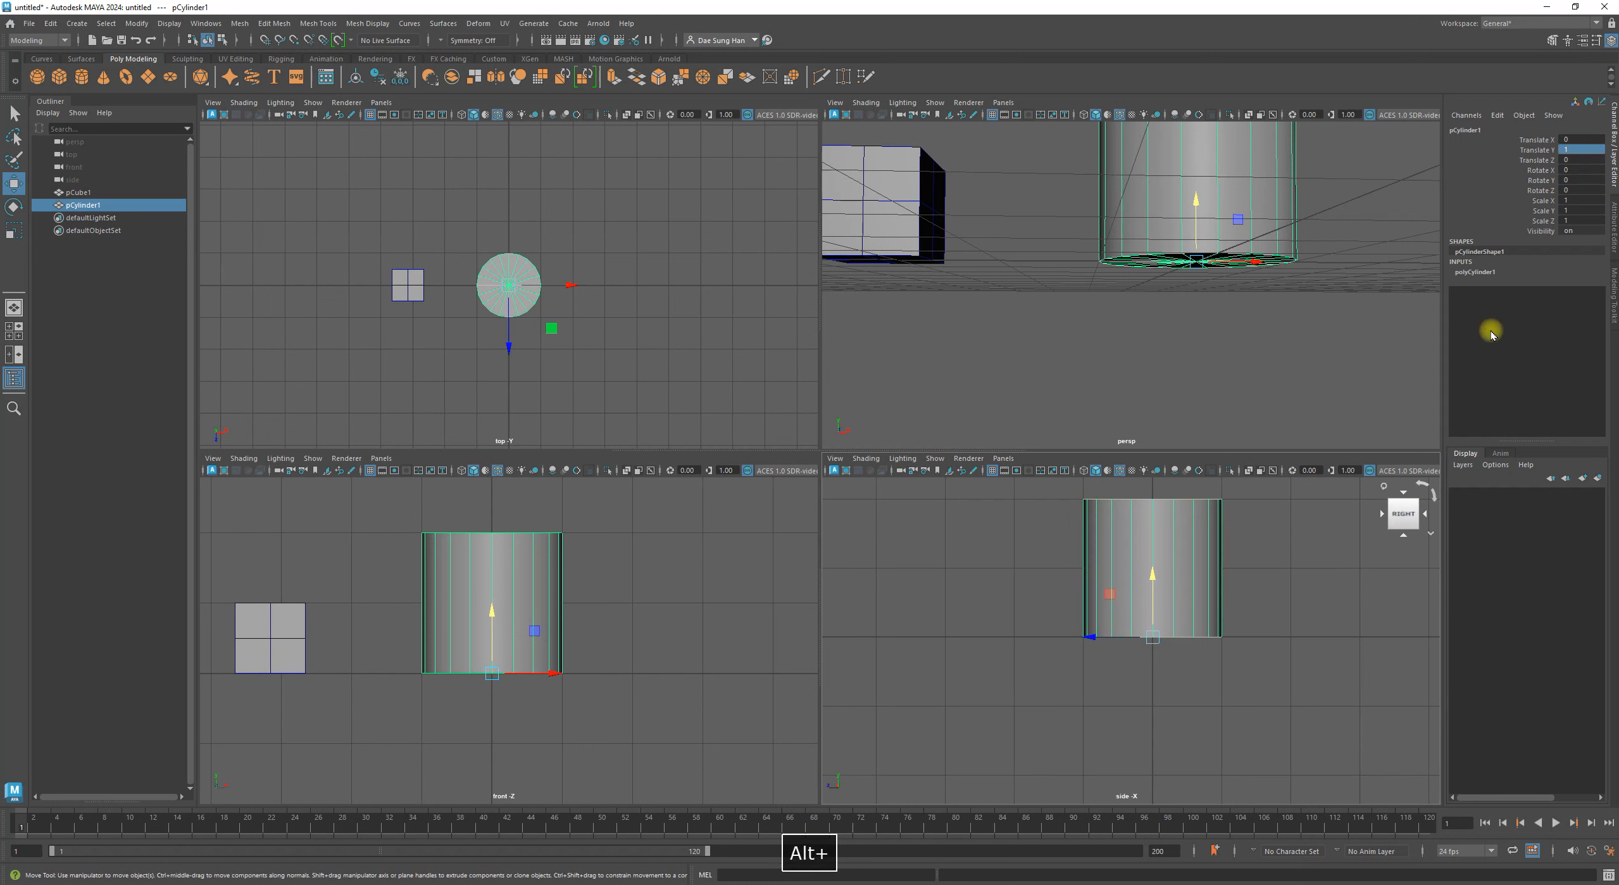
key("ctrl+z")
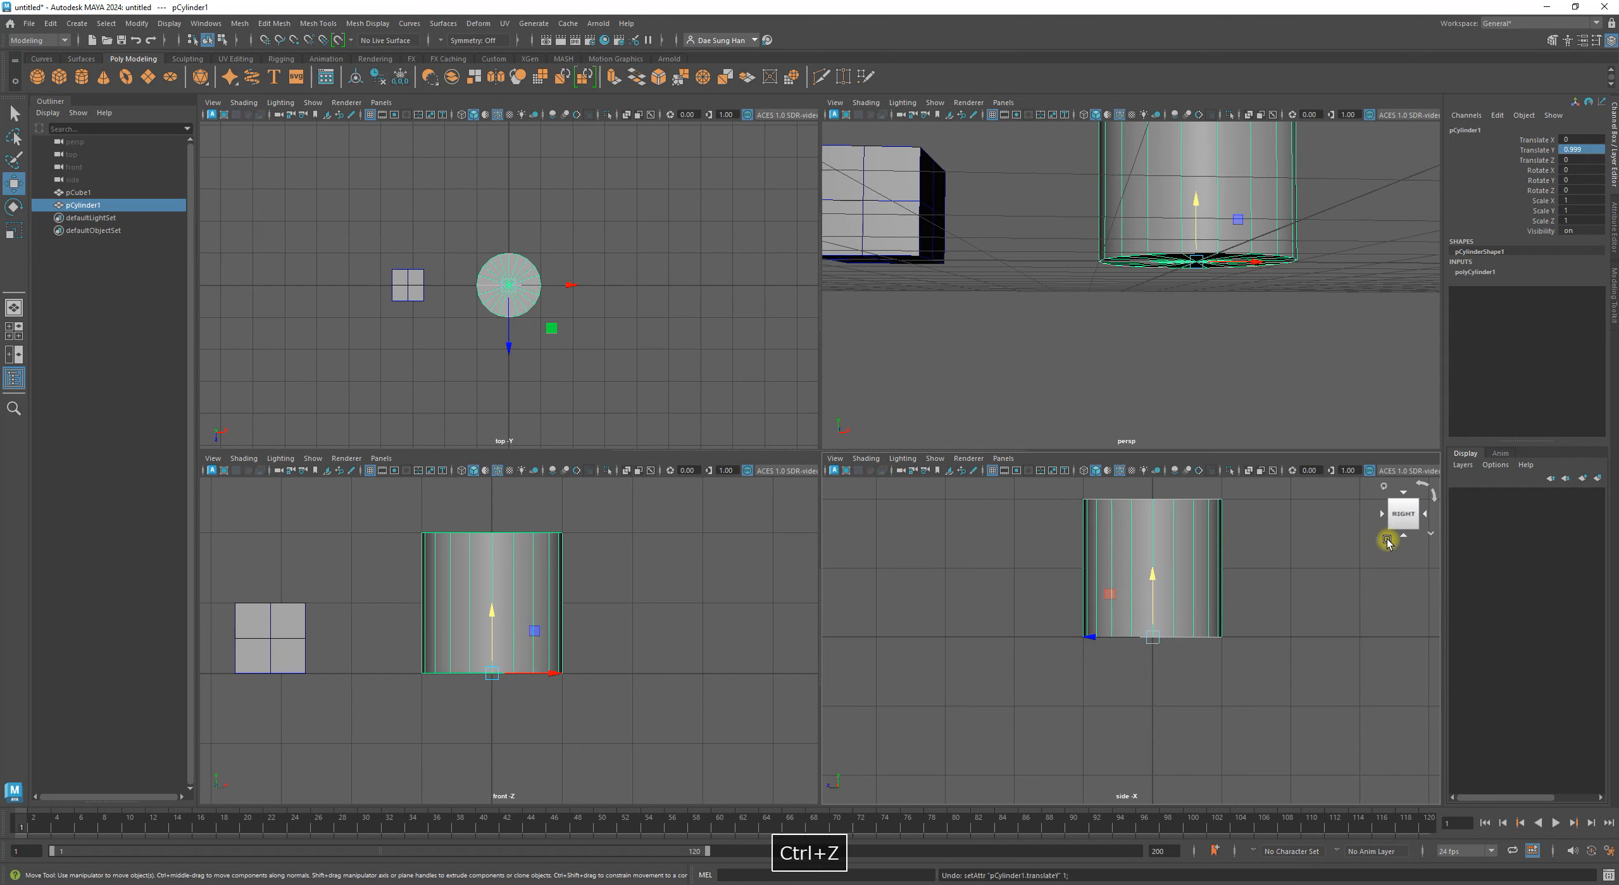
key("ctrl+z")
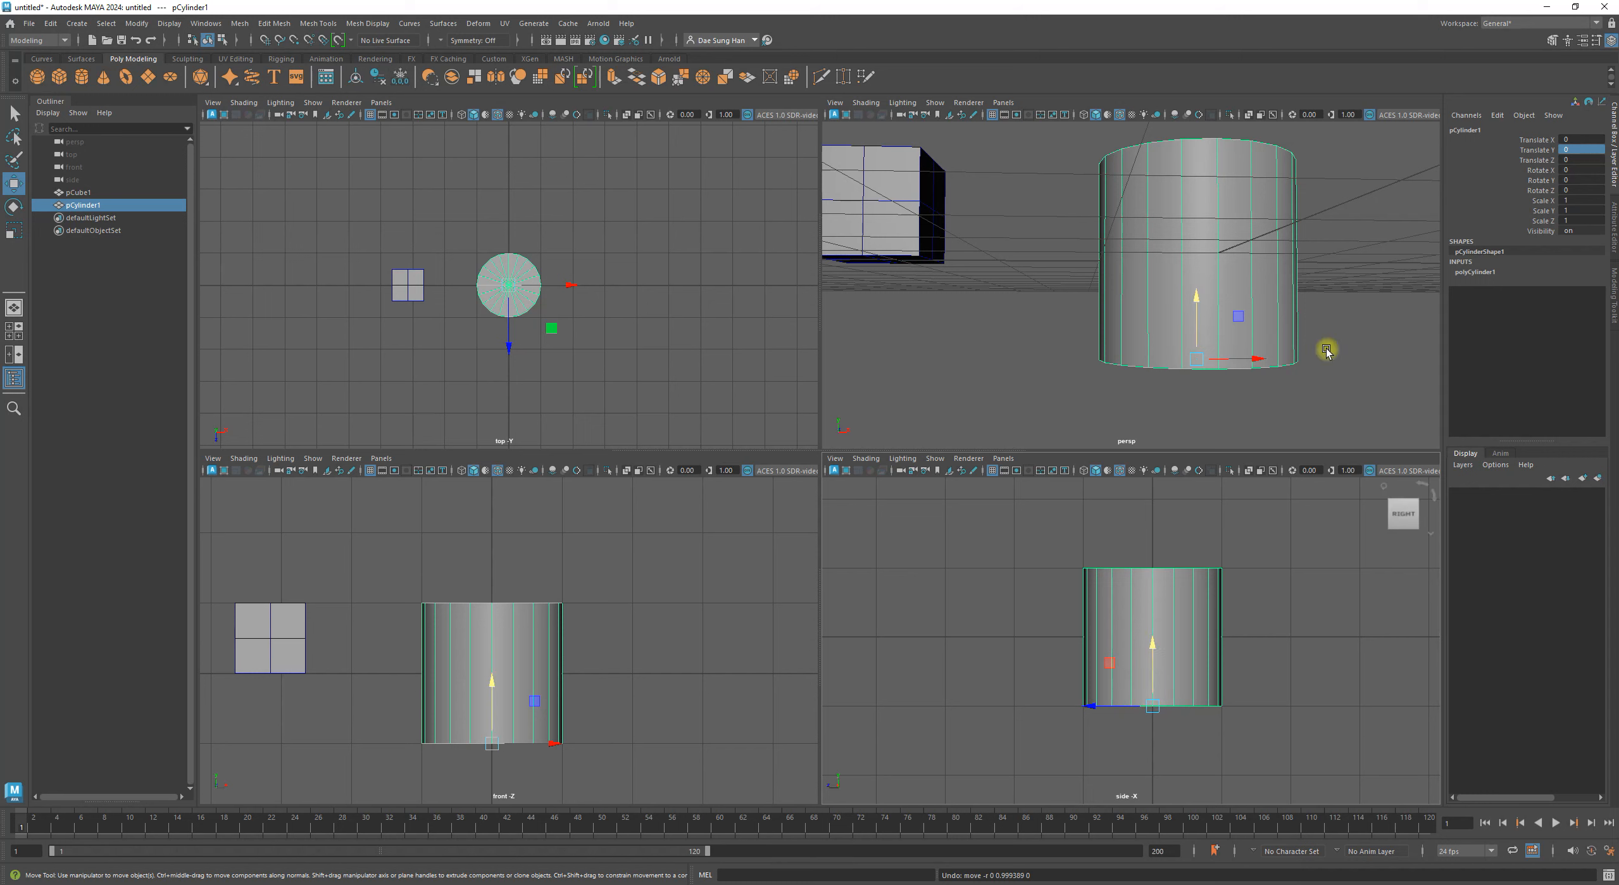
Raise the cylinder so its base rests on the grid, and set its Translate Y to exactly 1.
left_click_drag(1149, 652, 1189, 577)
left_click(1578, 150)
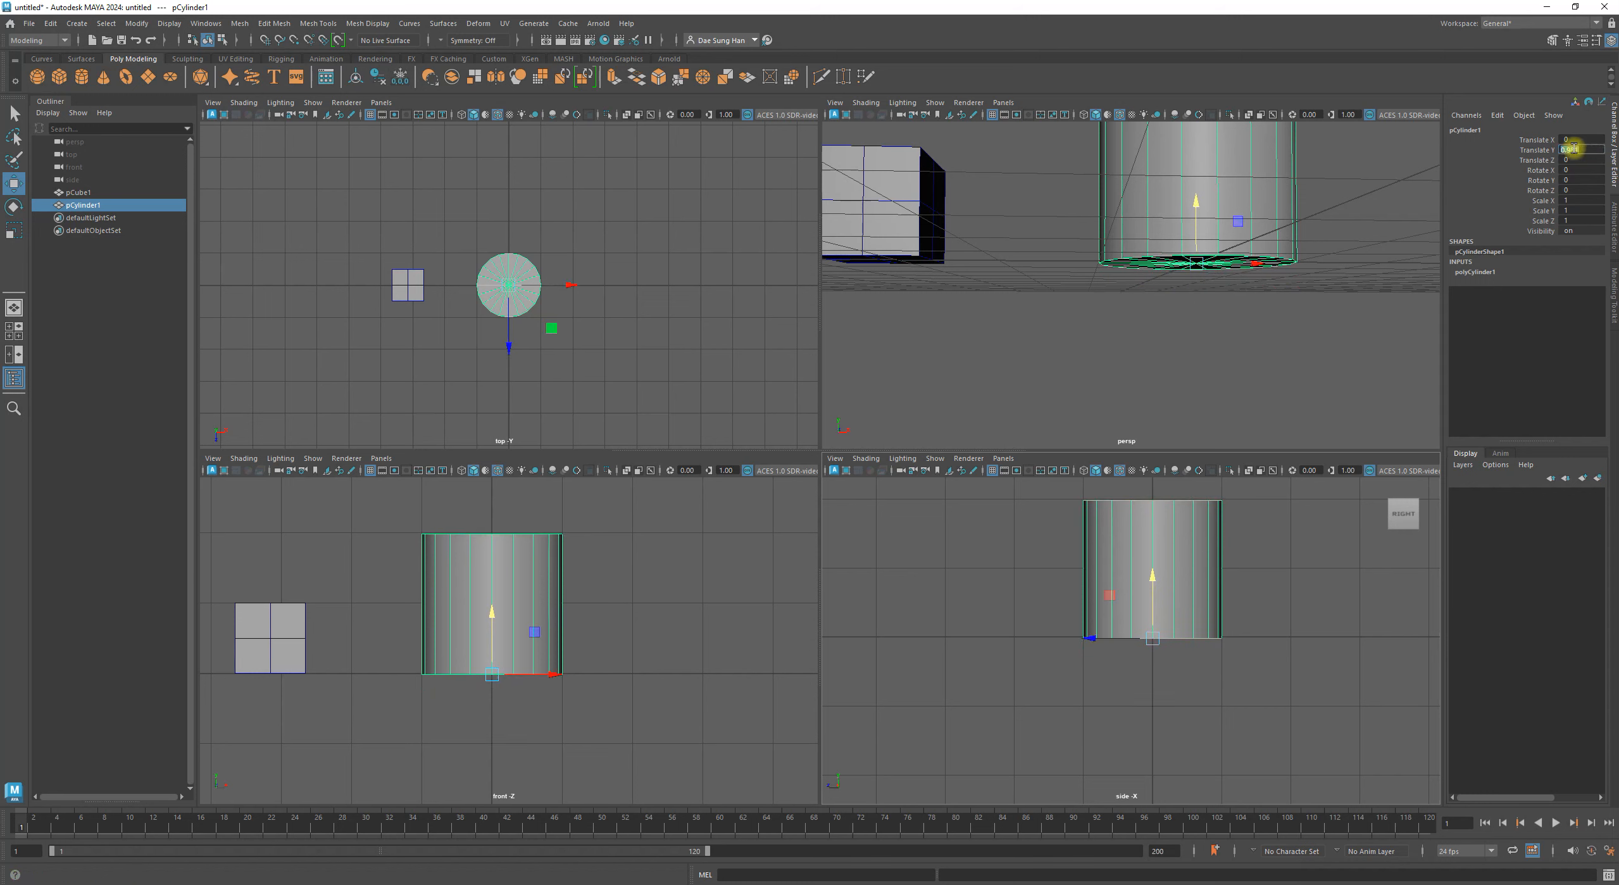
type("1")
key("Return")
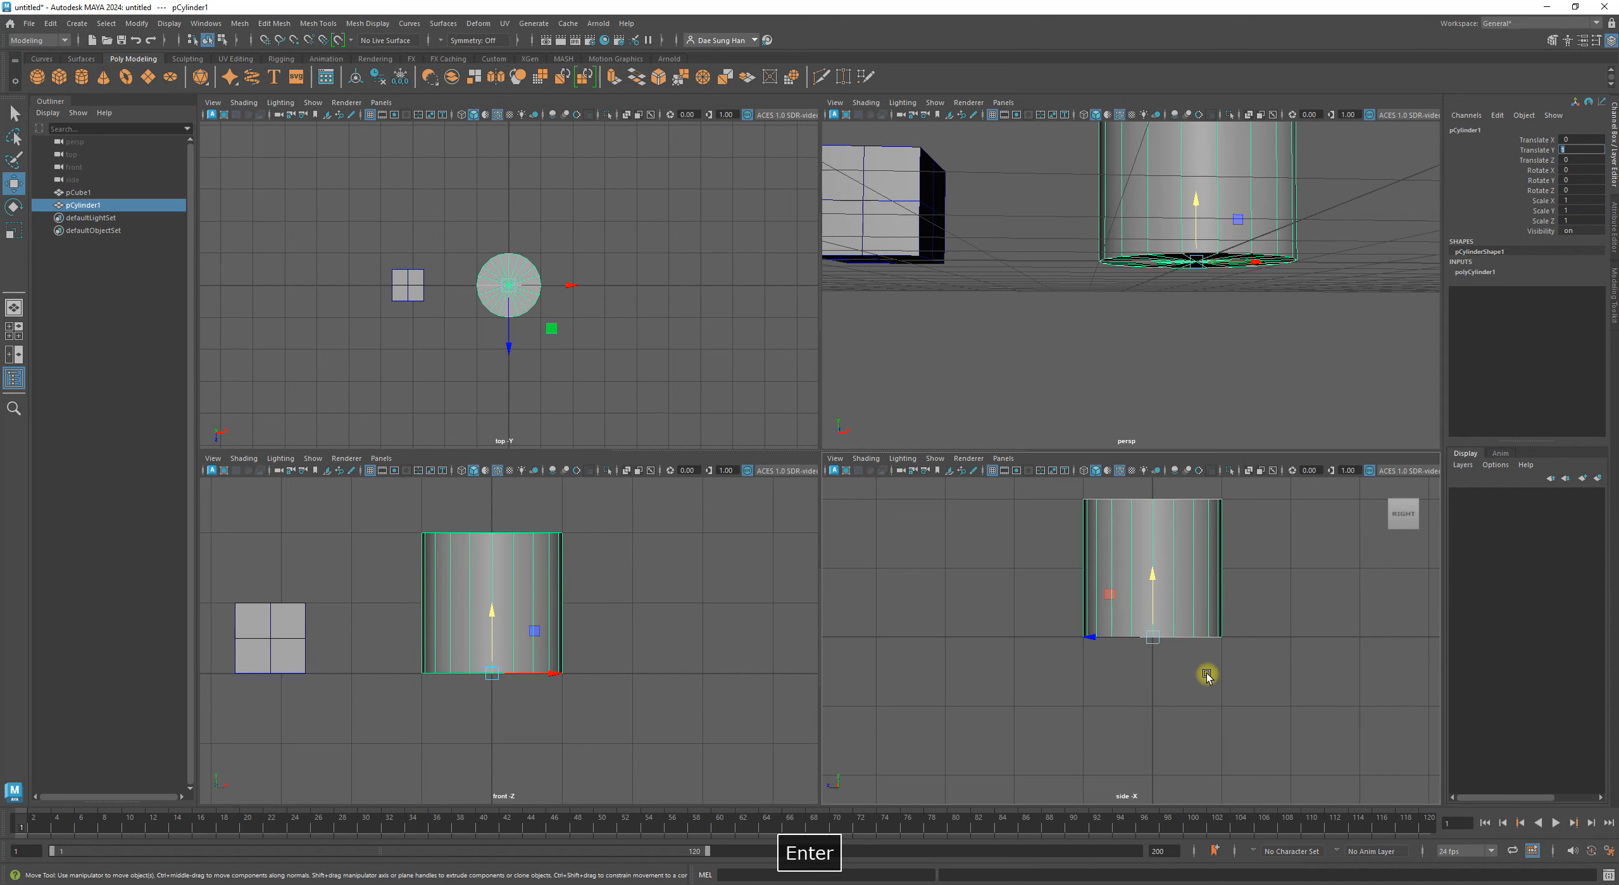
middle_click_drag(1281, 652, 1278, 671, "alt")
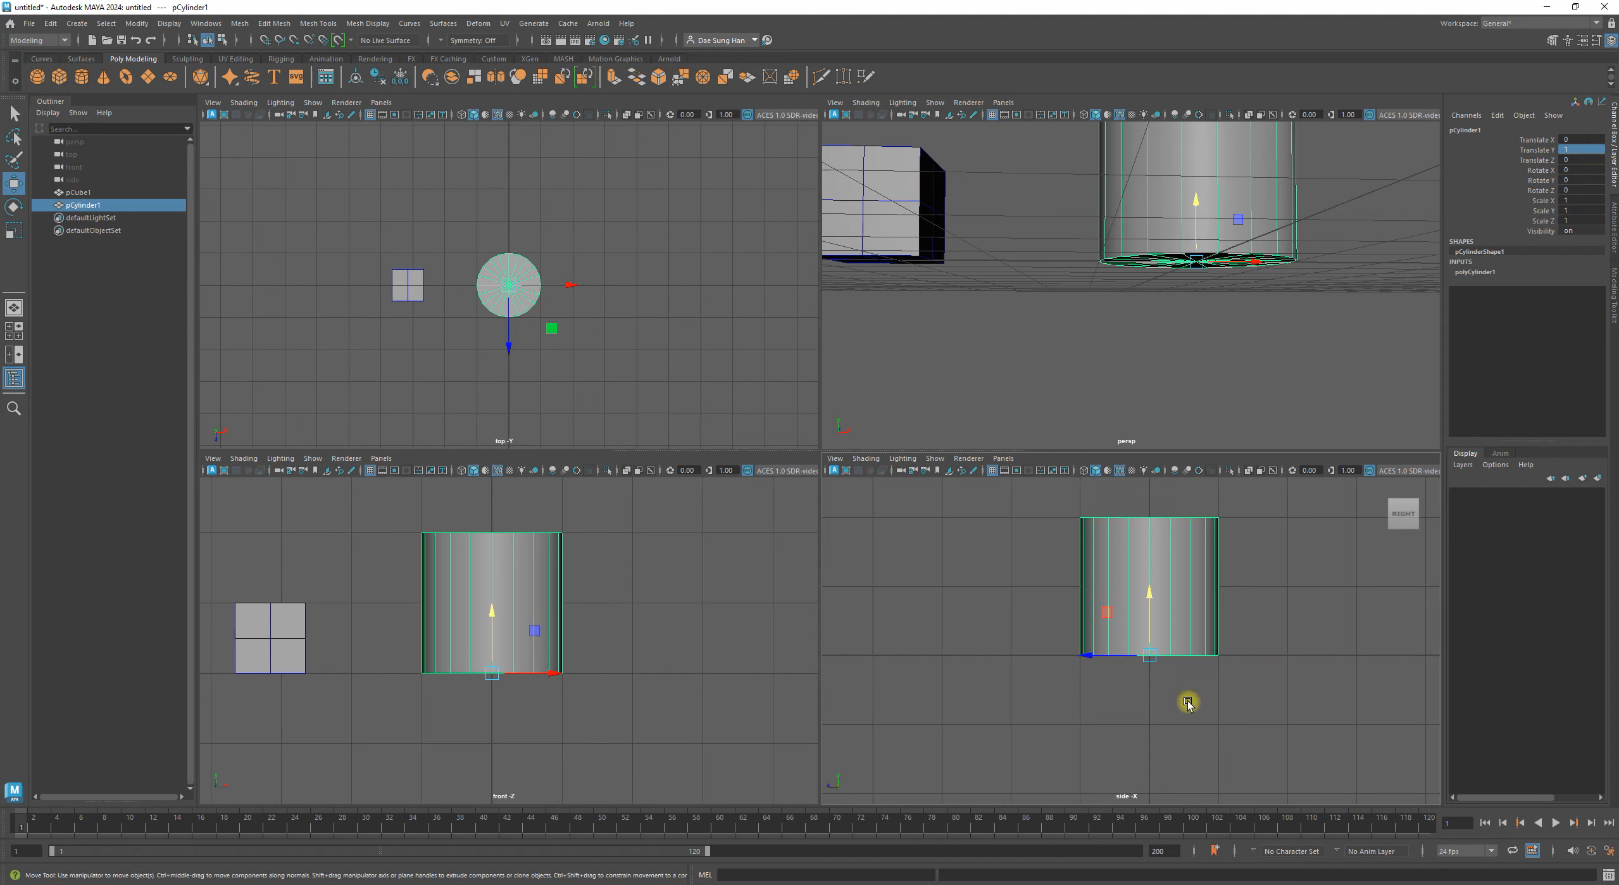
Maximize the perspective view and reselect the cylinder beside the cube.
key("space")
left_click_drag(950, 405, 937, 480, "alt")
scroll(937, 443, "down", 3)
left_click(747, 412)
left_click(930, 432)
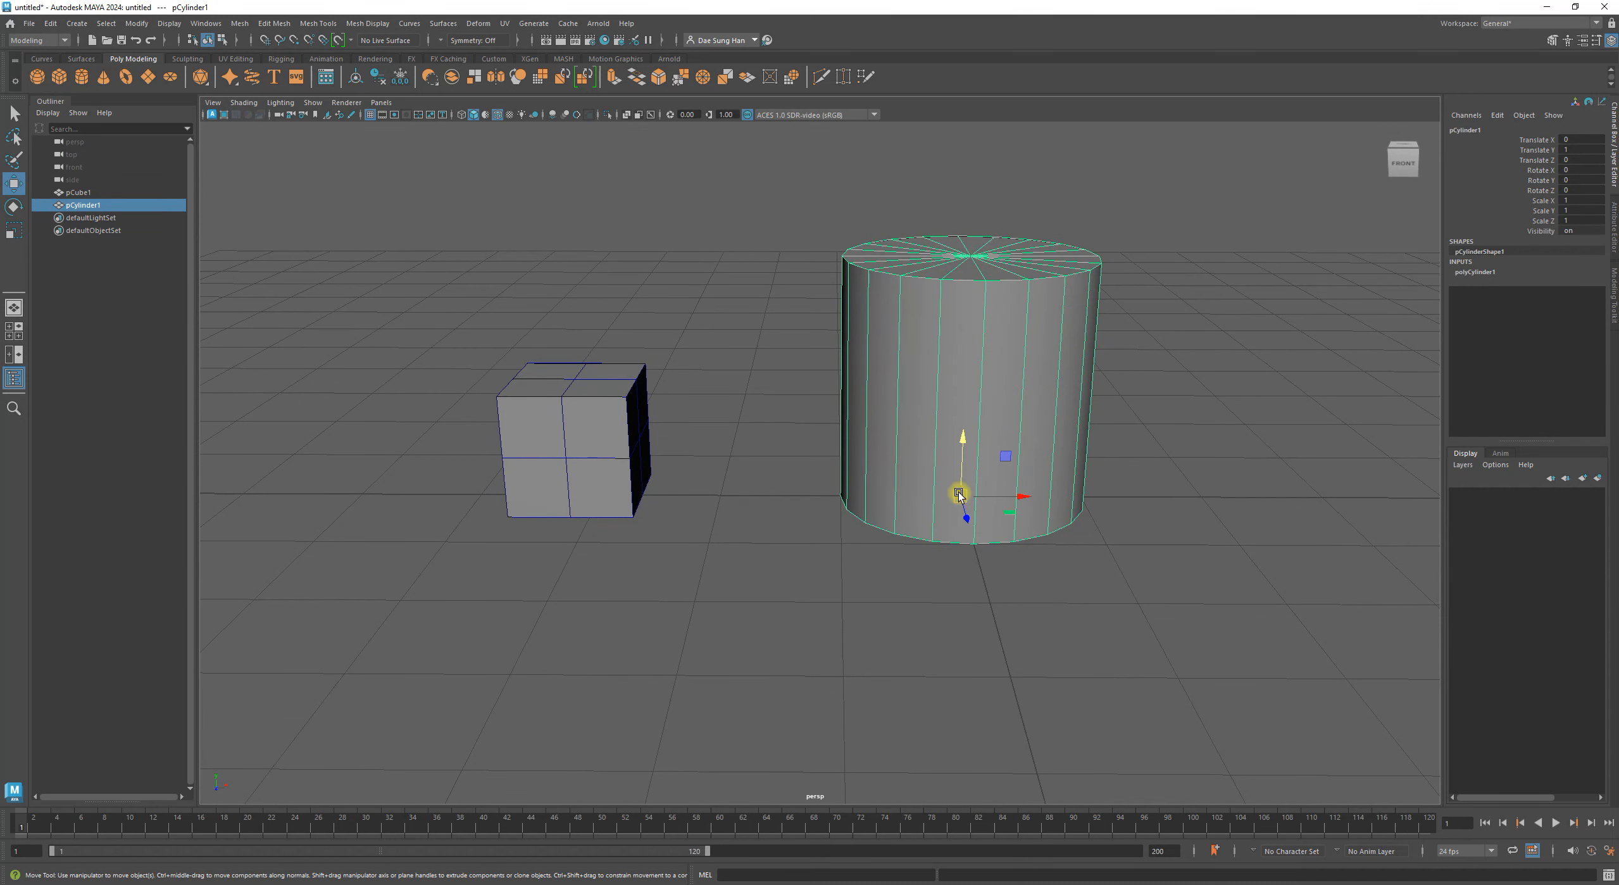
scroll(978, 494, "down", 2)
Try rotating the cylinder about its bottom pivot, by about 69 degrees around X, and undo the rotation.
key("e")
left_click_drag(939, 463, 879, 444)
key("ctrl+z")
left_click_drag(915, 495, 885, 469, "alt")
key("ctrl+z")
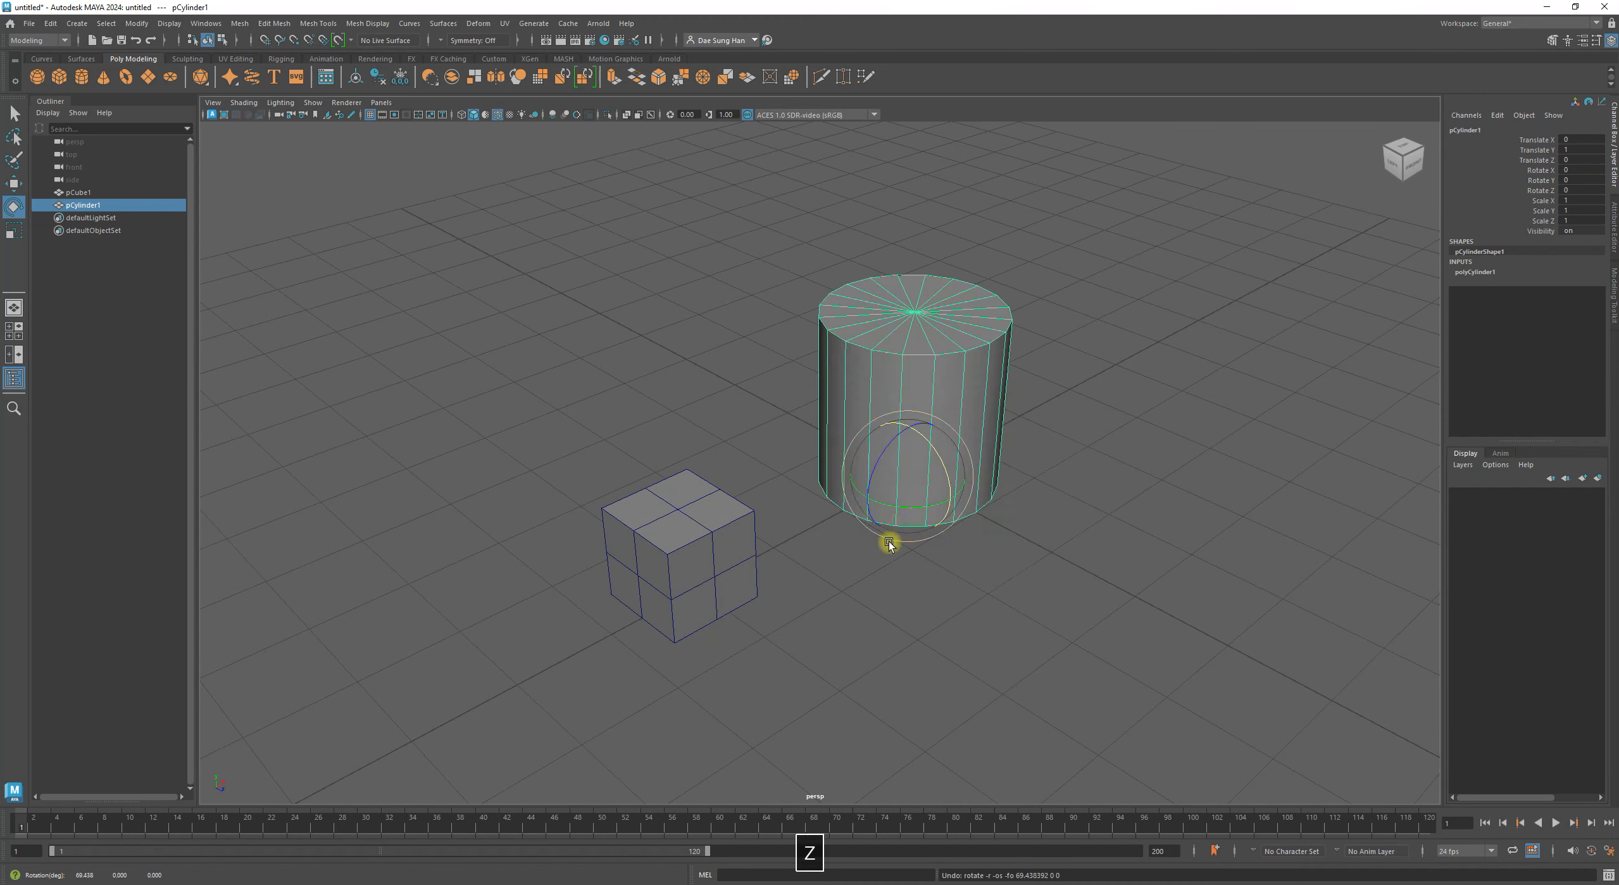
Clear the selection and examine the cube and cylinder sitting together on the grid.
left_click_drag(885, 548, 751, 524, "alt")
left_click(666, 485)
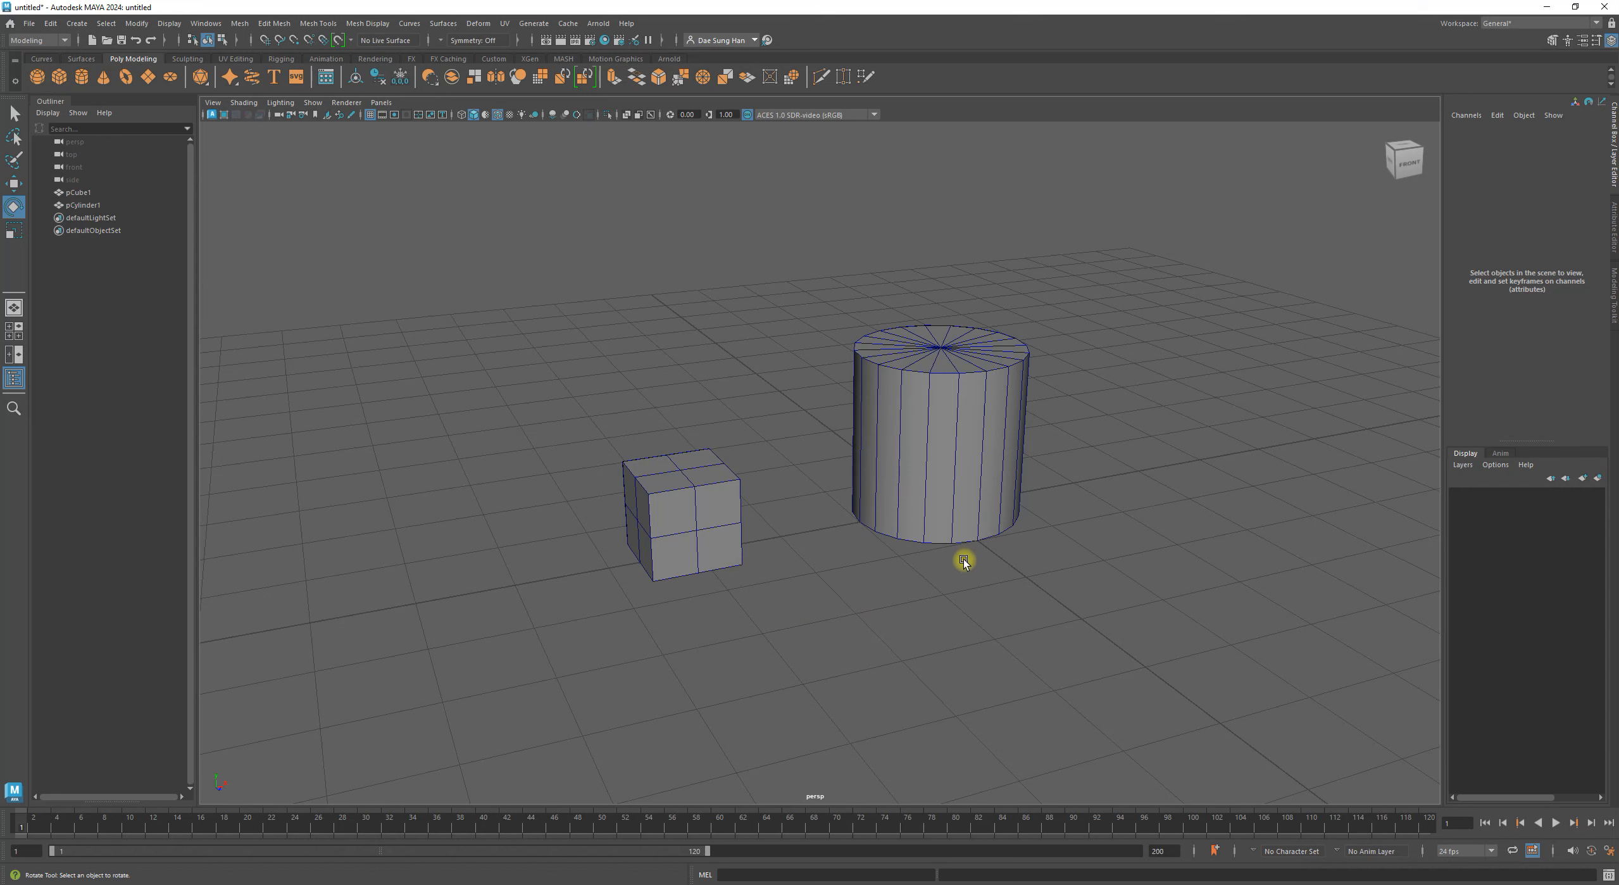
middle_click_drag(940, 549, 889, 572, "alt")
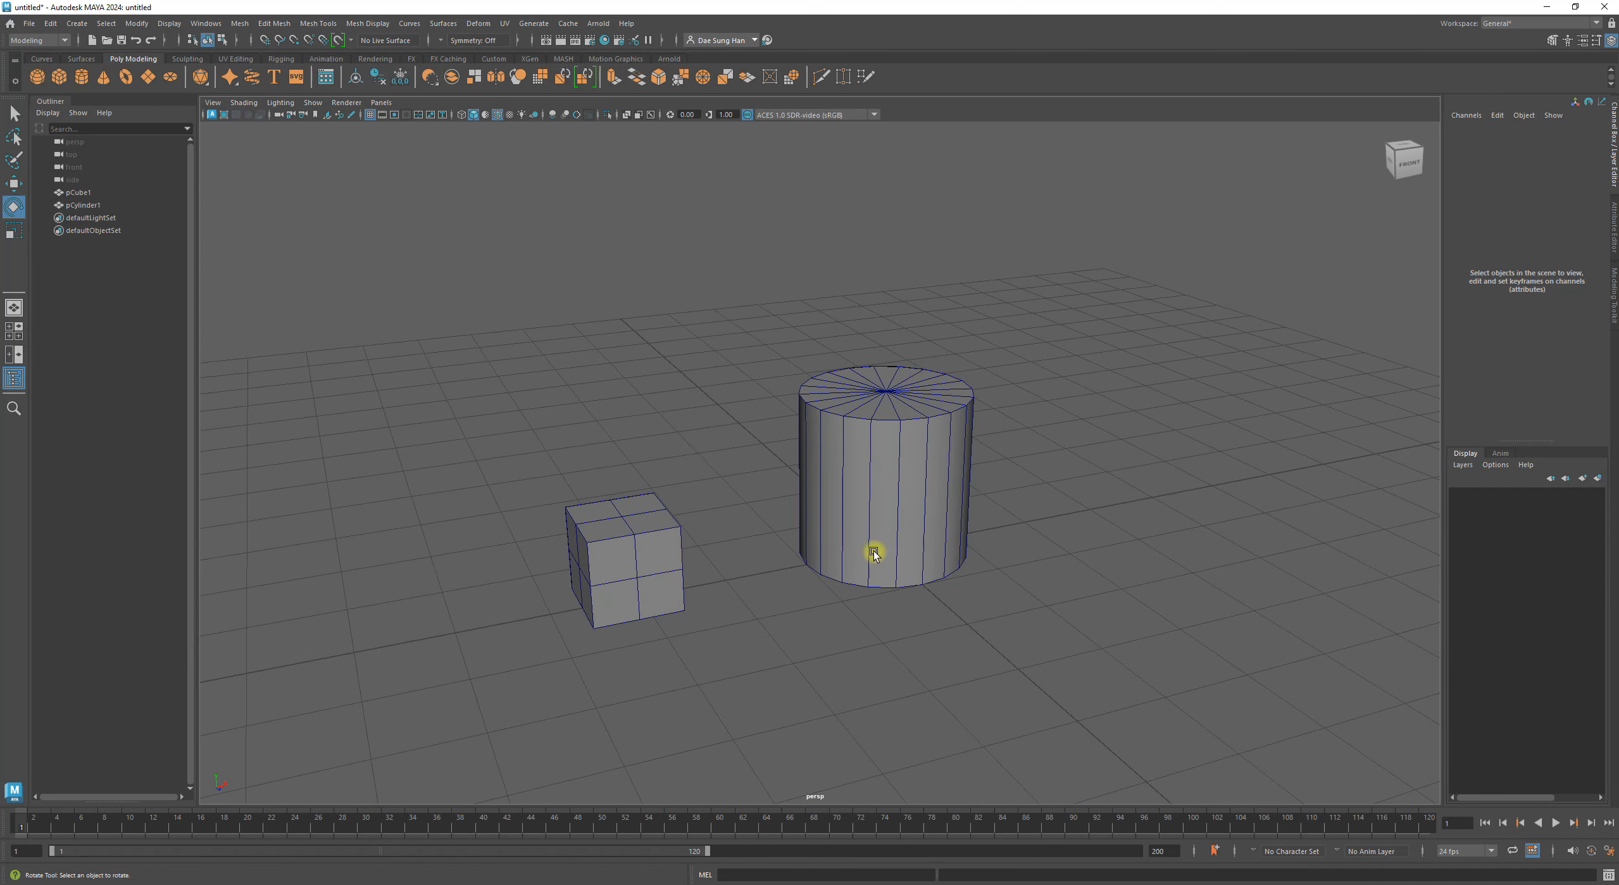
left_click_drag(915, 568, 910, 625, "alt")
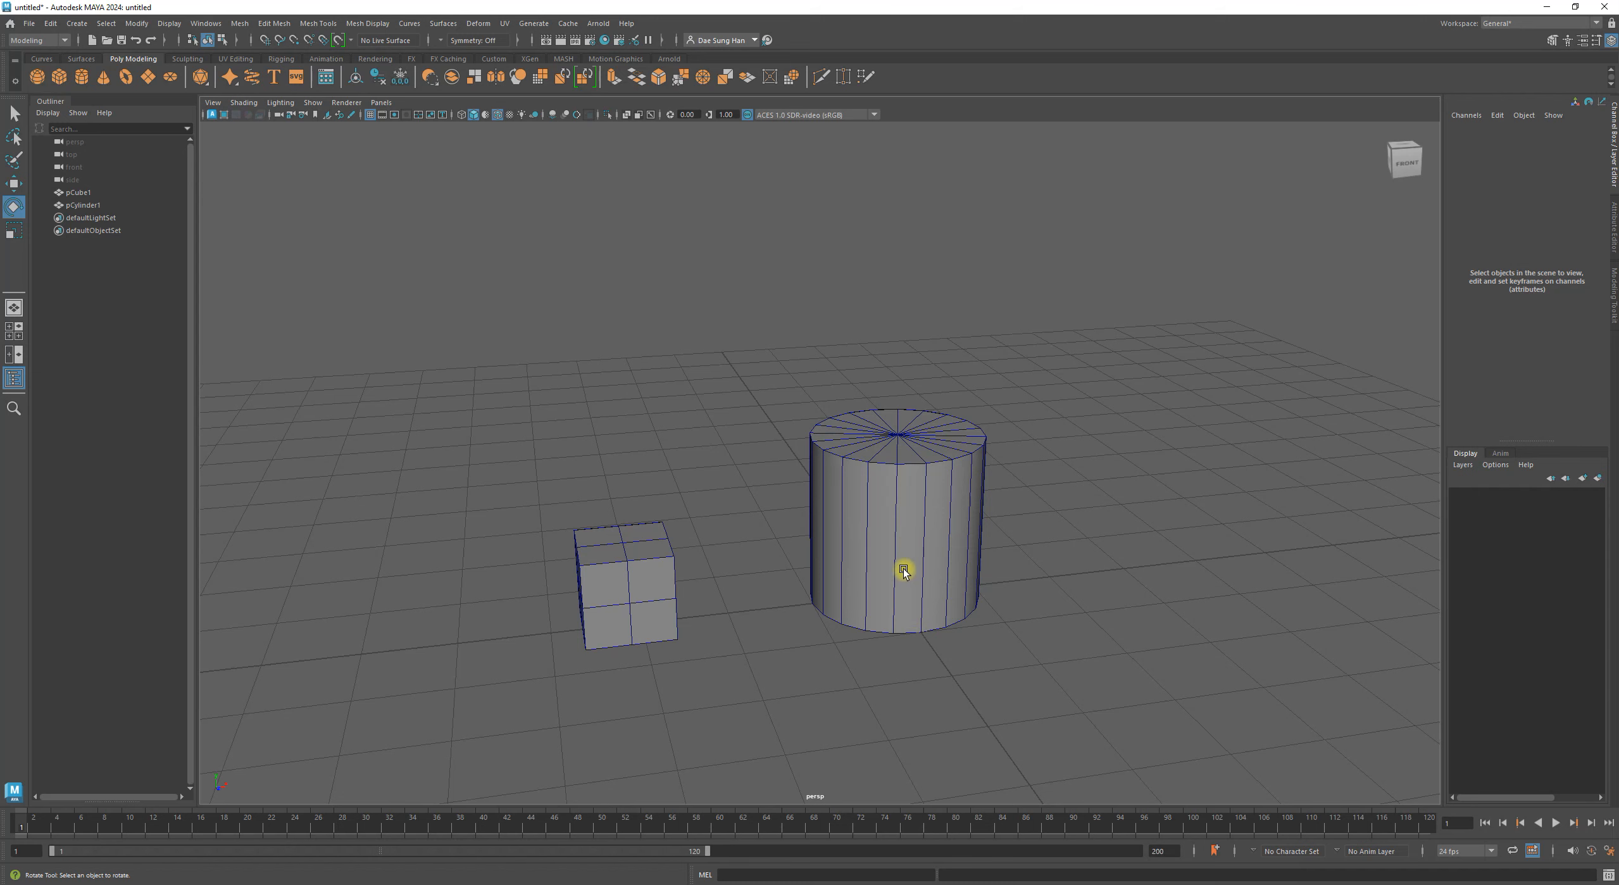